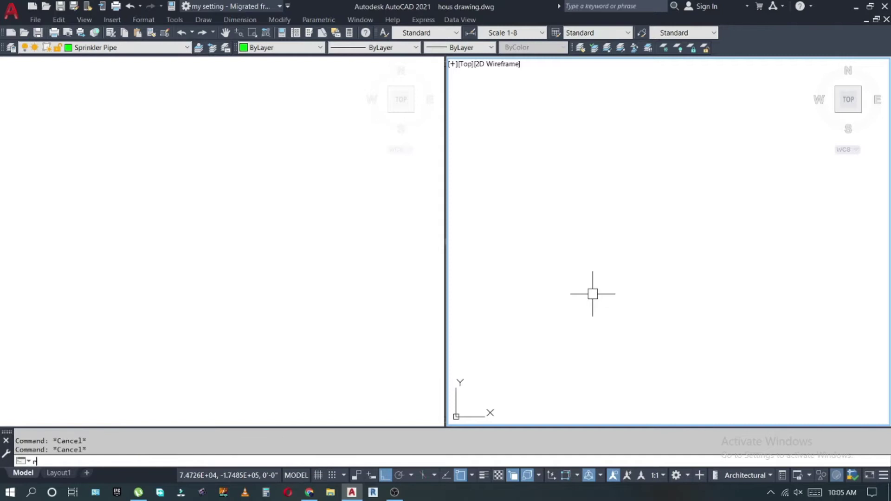
Draw the tall house outline rectangle and zoom it to fill the left view.
{"action": "type", "text": "ec"}
{"action": "key", "text": "Return"}
{"action": "left_click", "coordinate": [562, 373]}
{"action": "type", "text": "@26',55"}
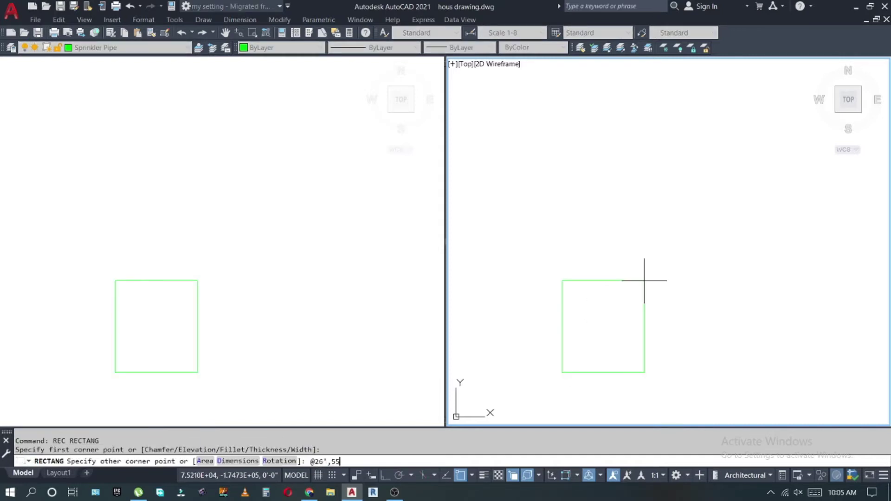
{"action": "key", "text": "Return"}
{"action": "key", "text": "Escape"}
{"action": "key", "text": "Escape"}
{"action": "left_click", "coordinate": [185, 308]}
{"action": "middle_click", "coordinate": [246, 276]}
{"action": "middle_click", "coordinate": [246, 276]}
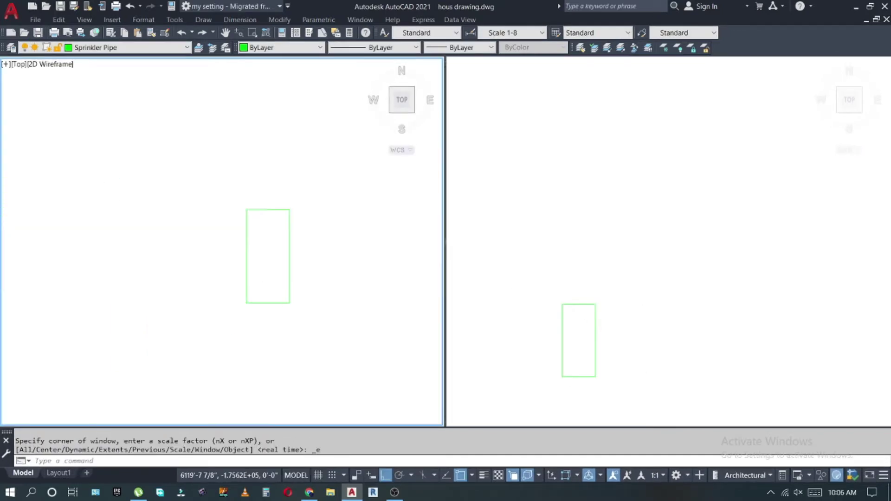
{"action": "key", "text": "Return"}
{"action": "key", "text": "Return"}
{"action": "left_click_drag", "start_coordinate": [267, 258], "coordinate": [321, 139]}
{"action": "key", "text": "Escape"}
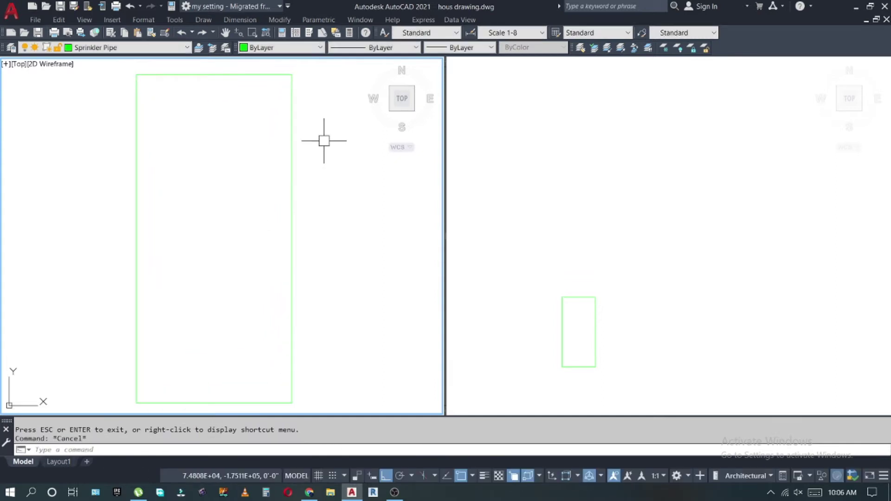
{"action": "scroll", "coordinate": [571, 247], "scroll_direction": "up", "scroll_amount": 3}
{"action": "key", "text": "Escape"}
Move the outline rectangle onto the WALL layer.
{"action": "left_click", "coordinate": [334, 104]}
{"action": "left_click", "coordinate": [90, 47]}
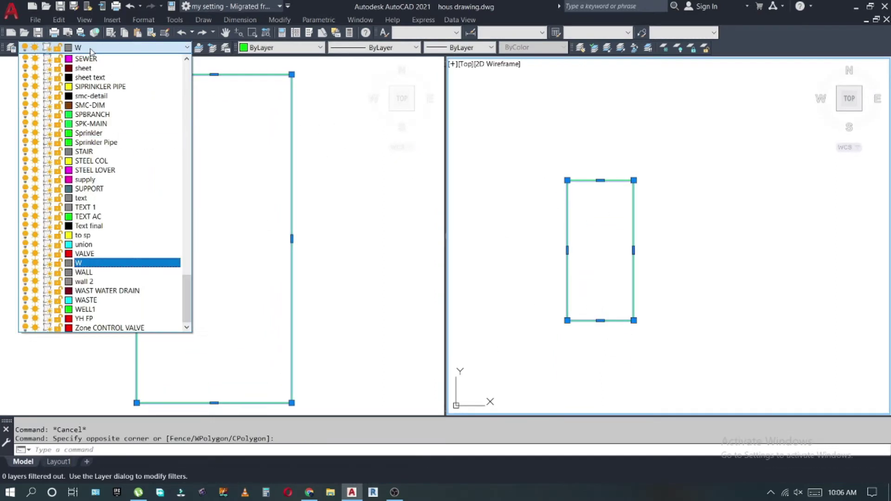
{"action": "left_click", "coordinate": [96, 253]}
{"action": "key", "text": "Escape"}
{"action": "left_click", "coordinate": [11, 47]}
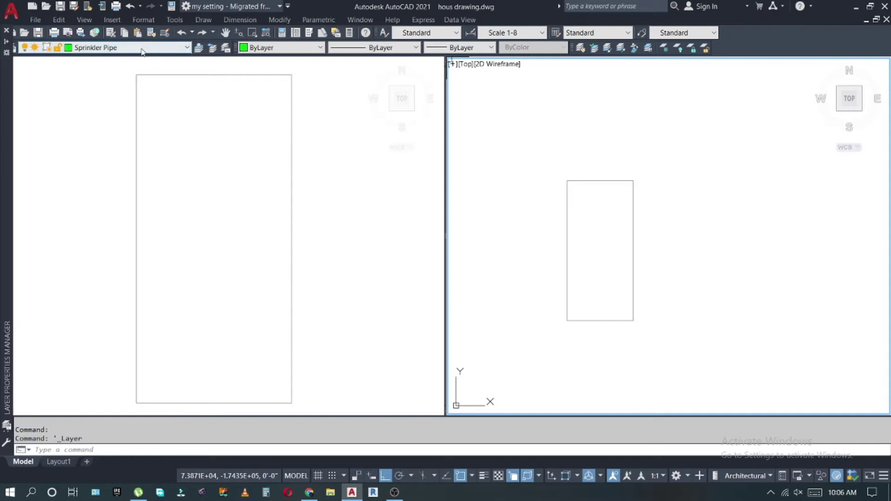
Give the WALL layer white (colour 7) and 0.30 mm lineweight, and display lineweights.
{"action": "scroll", "coordinate": [261, 263], "scroll_direction": "down", "scroll_amount": 10}
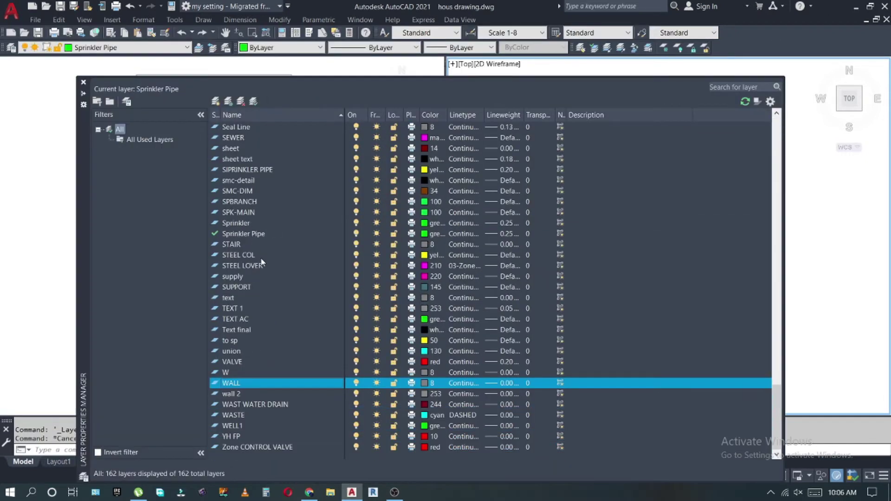
{"action": "left_click", "coordinate": [432, 384]}
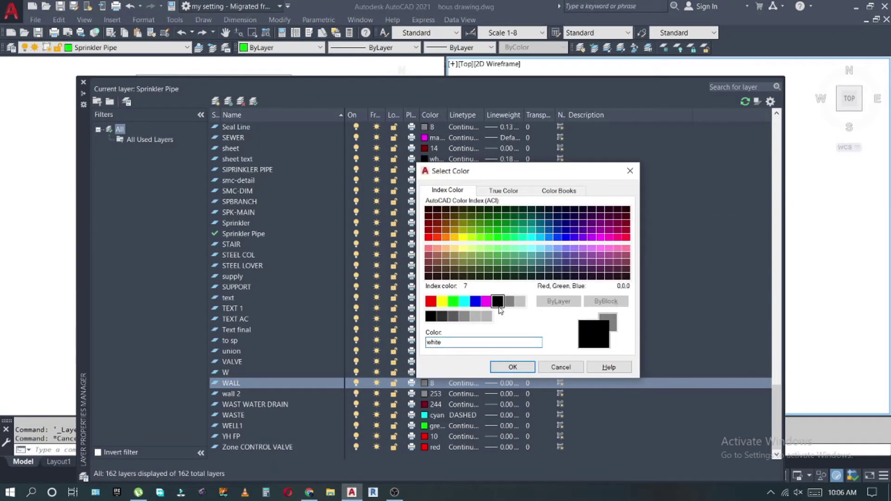
{"action": "left_click", "coordinate": [512, 367]}
{"action": "left_click", "coordinate": [504, 383]}
{"action": "left_click", "coordinate": [482, 359]}
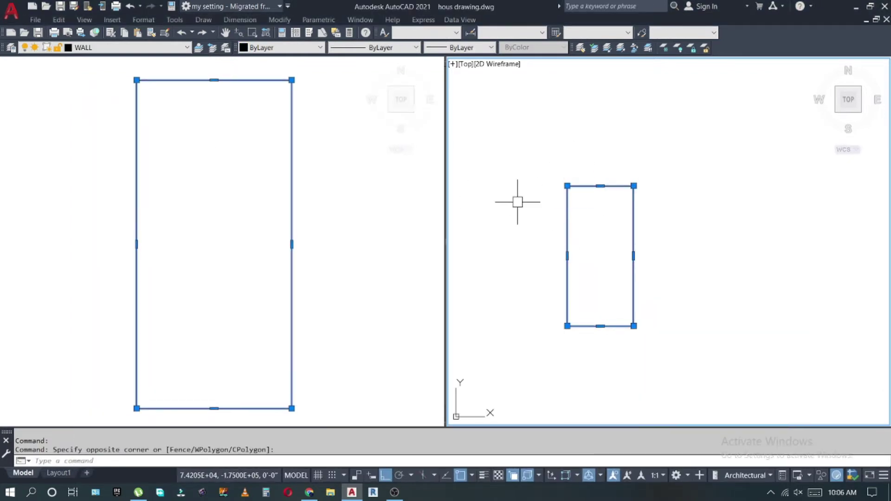
{"action": "left_click", "coordinate": [484, 475]}
Offset the rectangle inward to create the inner wall outline.
{"action": "key", "text": "Escape"}
{"action": "key", "text": "Escape"}
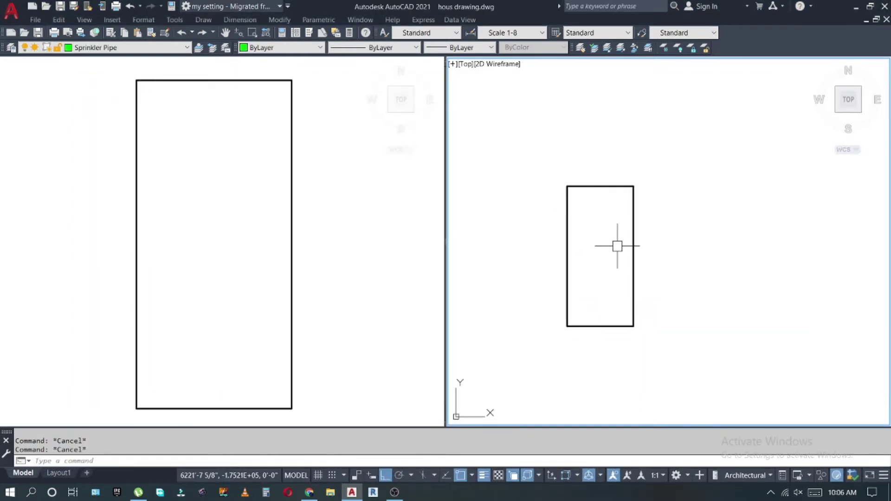
{"action": "scroll", "coordinate": [603, 251], "scroll_direction": "up", "scroll_amount": 3}
{"action": "scroll", "coordinate": [587, 203], "scroll_direction": "up", "scroll_amount": 2}
{"action": "scroll", "coordinate": [591, 225], "scroll_direction": "down", "scroll_amount": 2}
{"action": "left_click", "coordinate": [649, 135]}
{"action": "key", "text": "Escape"}
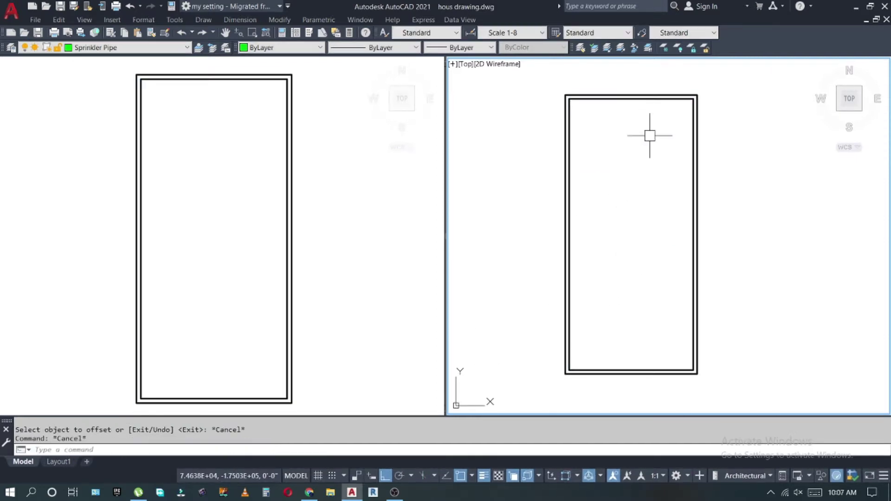
Turn lineweight display off so all lines draw thin again.
{"action": "scroll", "coordinate": [649, 136], "scroll_direction": "down", "scroll_amount": 3}
{"action": "scroll", "coordinate": [614, 137], "scroll_direction": "up", "scroll_amount": 3}
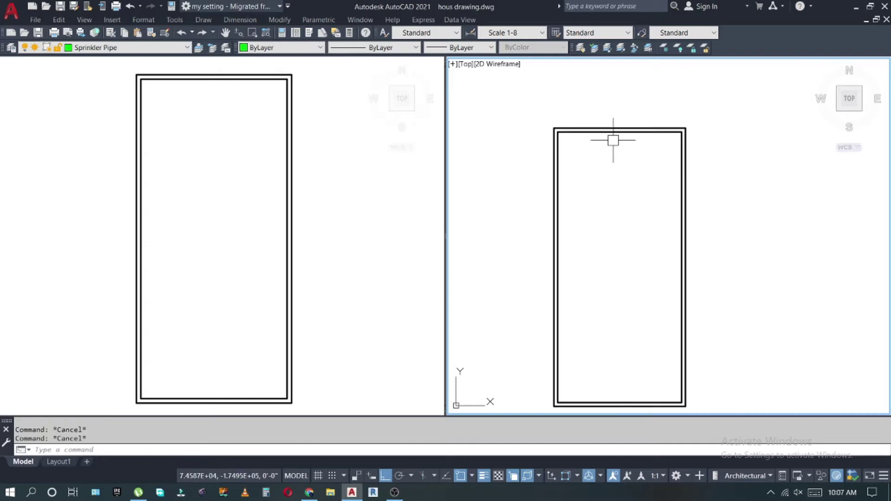
{"action": "left_click", "coordinate": [483, 475]}
{"action": "middle_click_drag", "start_coordinate": [593, 255], "coordinate": [587, 203]}
{"action": "key", "text": "Escape"}
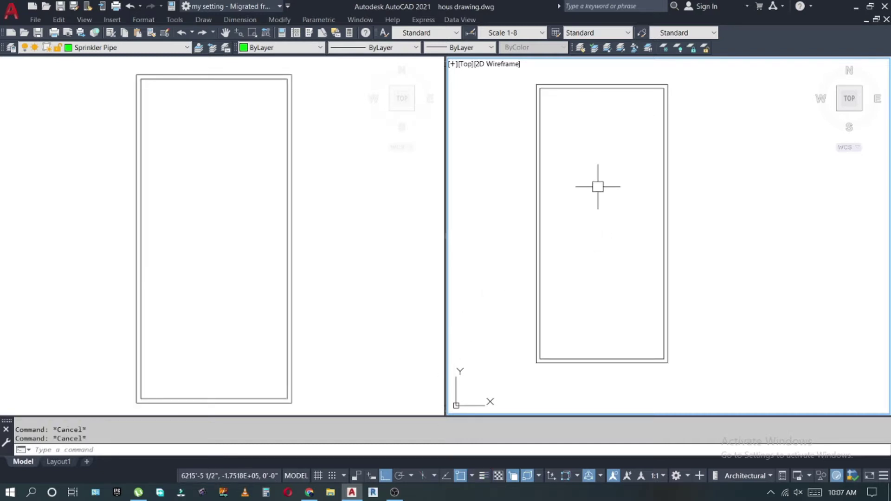
{"action": "scroll", "coordinate": [582, 132], "scroll_direction": "up", "scroll_amount": 3}
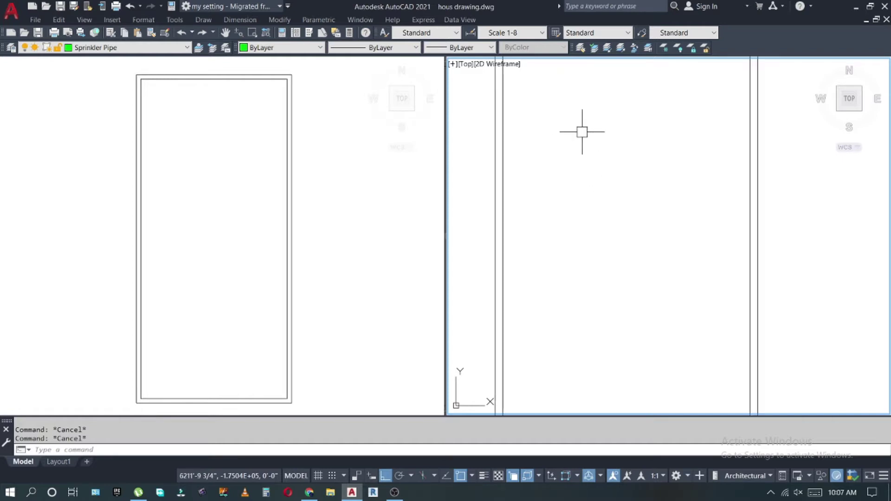
{"action": "scroll", "coordinate": [580, 135], "scroll_direction": "down", "scroll_amount": 3}
Explode the outer and inner rectangles into separate lines.
{"action": "scroll", "coordinate": [599, 145], "scroll_direction": "down", "scroll_amount": 2}
{"action": "type", "text": "x"}
{"action": "key", "text": "Return"}
{"action": "left_click", "coordinate": [658, 144]}
{"action": "left_click", "coordinate": [637, 153]}
{"action": "key", "text": "Return"}
Offset the top inner wall edge 6' downward to form a cross wall.
{"action": "type", "text": "o"}
{"action": "key", "text": "Return"}
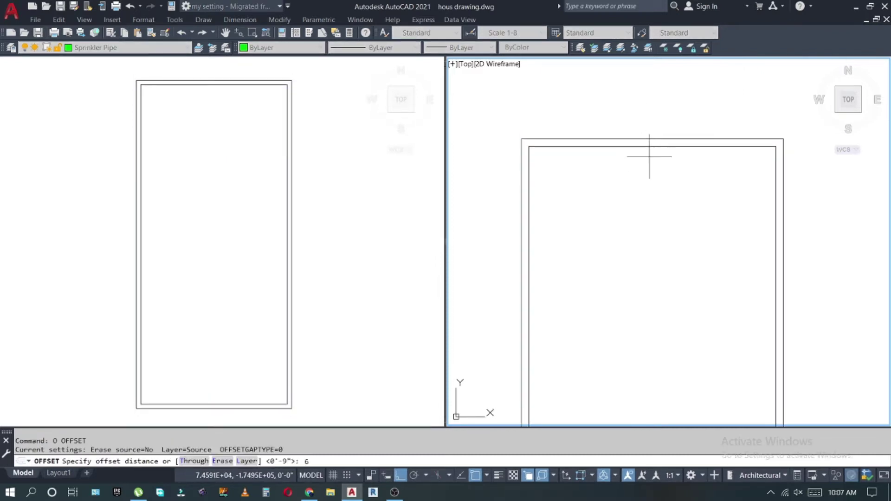
{"action": "type", "text": "6'"}
{"action": "key", "text": "Return"}
{"action": "left_click", "coordinate": [605, 148]}
{"action": "left_click", "coordinate": [613, 195]}
{"action": "key", "text": "Escape"}
{"action": "key", "text": "Escape"}
{"action": "key", "text": "Escape"}
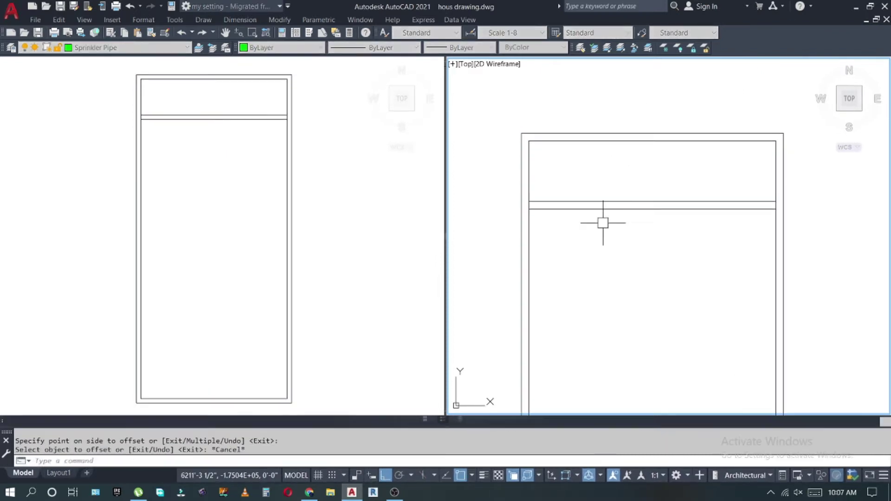
Offset the left inner wall edge 7' to the right.
{"action": "type", "text": "o"}
{"action": "key", "text": "Return"}
{"action": "key", "text": "Return"}
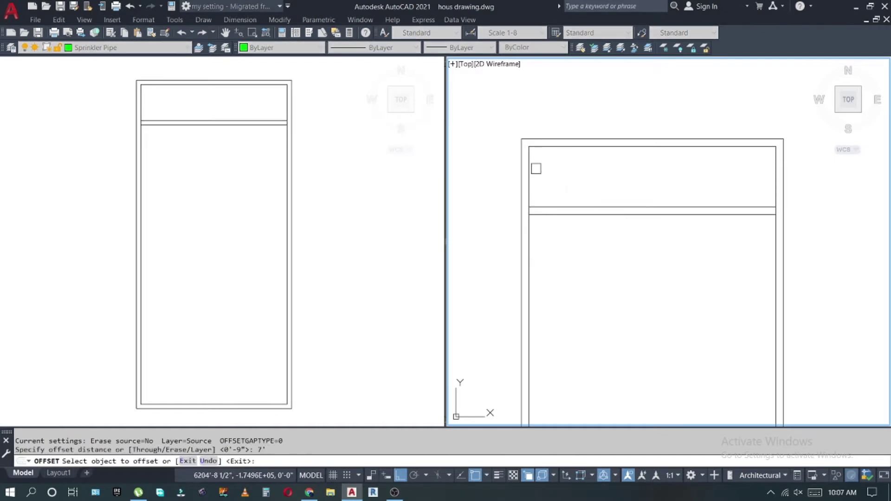
{"action": "left_click", "coordinate": [530, 167]}
{"action": "left_click", "coordinate": [566, 182]}
{"action": "key", "text": "Escape"}
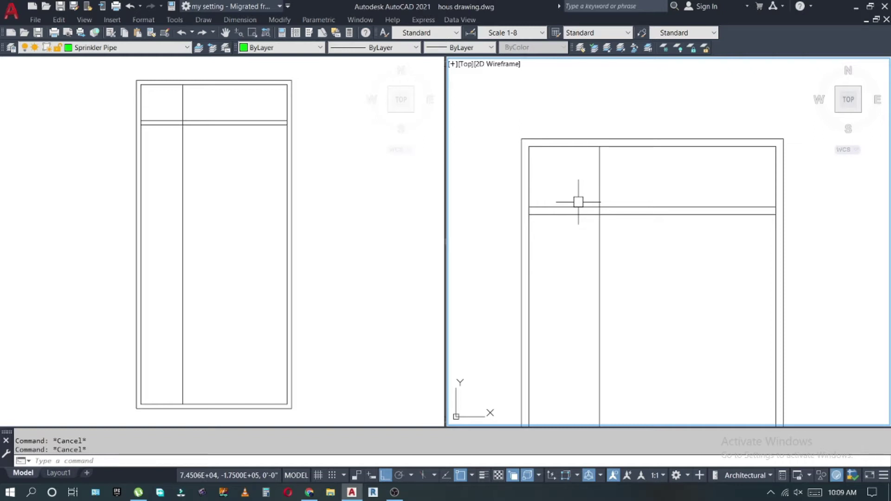
Trim the overhanging segments of the new partition lines.
{"action": "key", "text": "o"}
{"action": "key", "text": "Return"}
{"action": "key", "text": "Return"}
{"action": "left_click", "coordinate": [608, 163]}
{"action": "left_click", "coordinate": [617, 186]}
{"action": "key", "text": "Escape"}
{"action": "key", "text": "t"}
{"action": "key", "text": "r"}
{"action": "key", "text": "Return"}
{"action": "key", "text": "Return"}
Trim the remaining extra segments at the wall junction.
{"action": "scroll", "coordinate": [649, 232], "scroll_direction": "up", "scroll_amount": 3}
{"action": "key", "text": "Escape"}
{"action": "key", "text": "t"}
{"action": "key", "text": "r"}
{"action": "key", "text": "Return"}
{"action": "key", "text": "Return"}
{"action": "left_click", "coordinate": [611, 190]}
{"action": "left_click", "coordinate": [584, 163]}
{"action": "scroll", "coordinate": [602, 146], "scroll_direction": "up", "scroll_amount": 2}
{"action": "key", "text": "Escape"}
{"action": "key", "text": "Escape"}
{"action": "scroll", "coordinate": [602, 191], "scroll_direction": "down", "scroll_amount": 5}
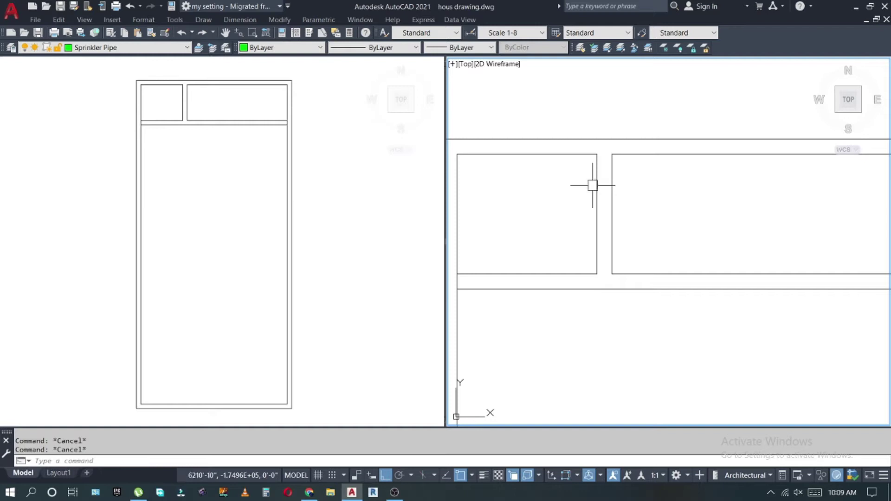
{"action": "scroll", "coordinate": [592, 185], "scroll_direction": "down", "scroll_amount": 3}
Mirror the two vertical room walls to create a third top room.
{"action": "type", "text": "mi"}
{"action": "key", "text": "Return"}
{"action": "left_click", "coordinate": [548, 107]}
{"action": "left_click", "coordinate": [587, 212]}
{"action": "key", "text": "Return"}
{"action": "left_click", "coordinate": [620, 139]}
{"action": "left_click", "coordinate": [620, 278]}
{"action": "key", "text": "Return"}
Stretch the middle room's top edge upward to raise its wall.
{"action": "type", "text": "tr"}
{"action": "key", "text": "Return"}
{"action": "key", "text": "Escape"}
{"action": "scroll", "coordinate": [759, 240], "scroll_direction": "up", "scroll_amount": 3}
{"action": "key", "text": "s"}
{"action": "key", "text": "Return"}
{"action": "left_click_drag", "start_coordinate": [780, 149], "coordinate": [640, 199]}
{"action": "key", "text": "Return"}
{"action": "left_click", "coordinate": [640, 204]}
Run EXTEND and BREAK on the wall lines at the corners.
{"action": "type", "text": "ex"}
{"action": "key", "text": "Return"}
{"action": "key", "text": "Escape"}
{"action": "type", "text": "br"}
{"action": "key", "text": "Return"}
{"action": "scroll", "coordinate": [726, 135], "scroll_direction": "up", "scroll_amount": 3}
{"action": "type", "text": "f"}
{"action": "key", "text": "Return"}
{"action": "left_click", "coordinate": [559, 171]}
{"action": "scroll", "coordinate": [558, 171], "scroll_direction": "down", "scroll_amount": 3}
Fillet two wall lines to close a room corner.
{"action": "key", "text": "Escape"}
{"action": "left_click", "coordinate": [656, 179]}
{"action": "key", "text": "Escape"}
{"action": "key", "text": "Return"}
{"action": "left_click", "coordinate": [655, 200]}
{"action": "key", "text": "Return"}
{"action": "left_click", "coordinate": [557, 189]}
{"action": "scroll", "coordinate": [570, 187], "scroll_direction": "down", "scroll_amount": 3}
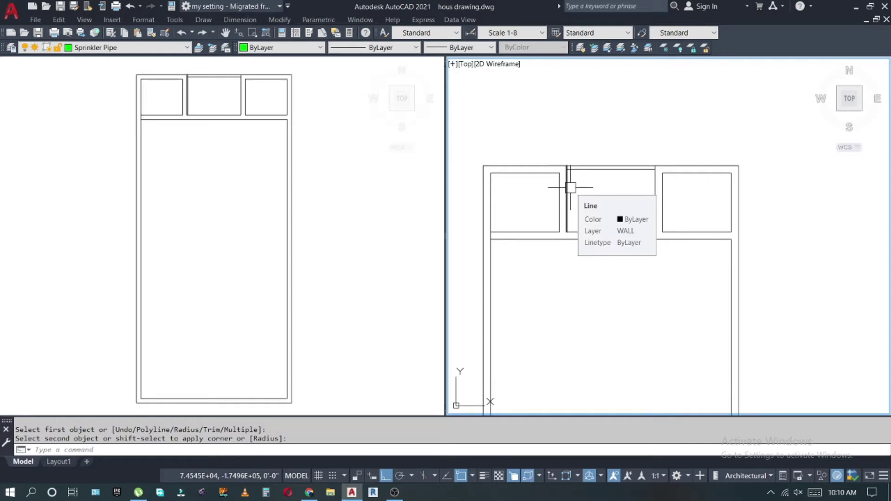
{"action": "key", "text": "Escape"}
{"action": "key", "text": "Escape"}
{"action": "middle_click_drag", "start_coordinate": [577, 299], "coordinate": [577, 252]}
Offset the inner horizontal wall line downward to double it.
{"action": "type", "text": "l"}
{"action": "key", "text": "Return"}
{"action": "left_click", "coordinate": [606, 180]}
{"action": "key", "text": "Escape"}
{"action": "key", "text": "Escape"}
{"action": "type", "text": "o"}
{"action": "key", "text": "Return"}
{"action": "key", "text": "Return"}
{"action": "left_click", "coordinate": [636, 179]}
{"action": "left_click", "coordinate": [636, 209]}
{"action": "key", "text": "Escape"}
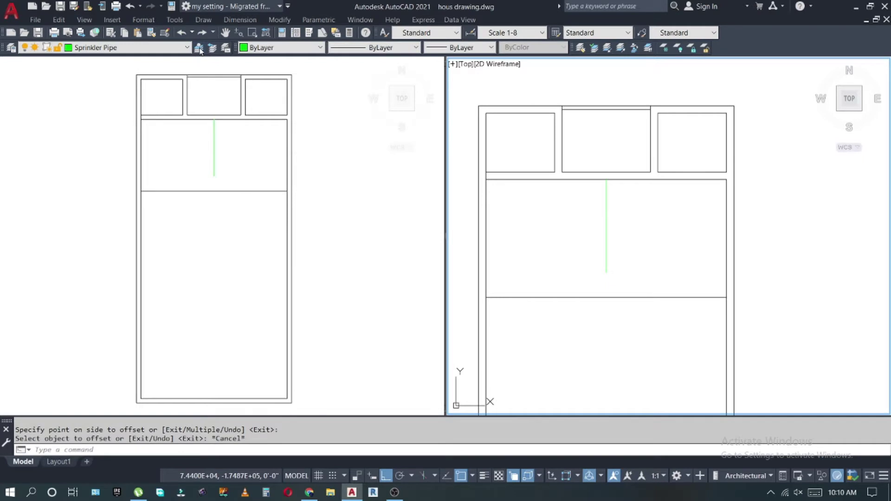
Make WALL the current layer and match the green vertical line to the wall properties.
{"action": "left_click", "coordinate": [226, 48]}
{"action": "key", "text": "Escape"}
{"action": "left_click", "coordinate": [199, 48]}
{"action": "left_click", "coordinate": [547, 180]}
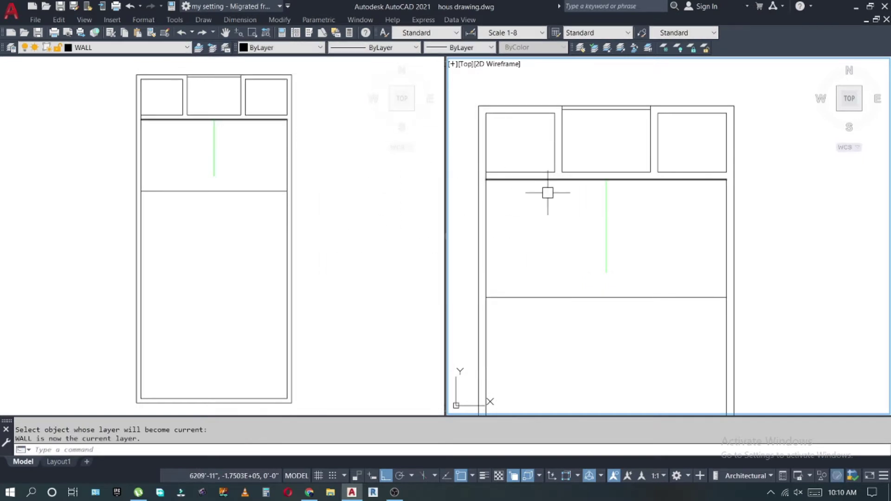
{"action": "left_click", "coordinate": [621, 180]}
{"action": "type", "text": "ma"}
{"action": "left_click", "coordinate": [606, 204]}
{"action": "key", "text": "Escape"}
Offset a vertical wall line 4 and extend the new line to the boundary.
{"action": "type", "text": "o 4"}
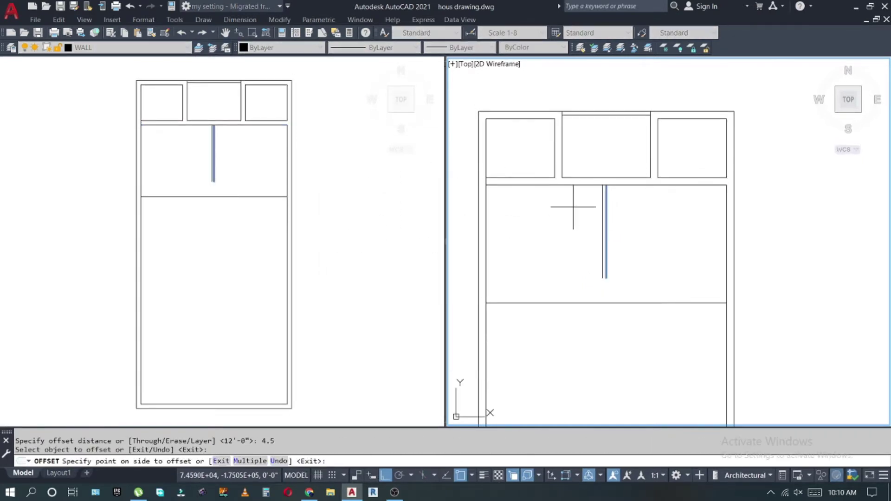
{"action": "left_click", "coordinate": [573, 207]}
{"action": "key", "text": "Escape"}
{"action": "type", "text": "ex"}
{"action": "left_click", "coordinate": [596, 255]}
{"action": "key", "text": "Escape"}
{"action": "type", "text": "o 9"}
{"action": "key", "text": "Escape"}
Start TRIM while zooming in and out around the wall junctions.
{"action": "type", "text": "tr"}
{"action": "scroll", "coordinate": [587, 284], "scroll_direction": "up", "scroll_amount": 4}
{"action": "key", "text": "Escape"}
{"action": "key", "text": "Escape"}
{"action": "scroll", "coordinate": [561, 300], "scroll_direction": "down", "scroll_amount": 3}
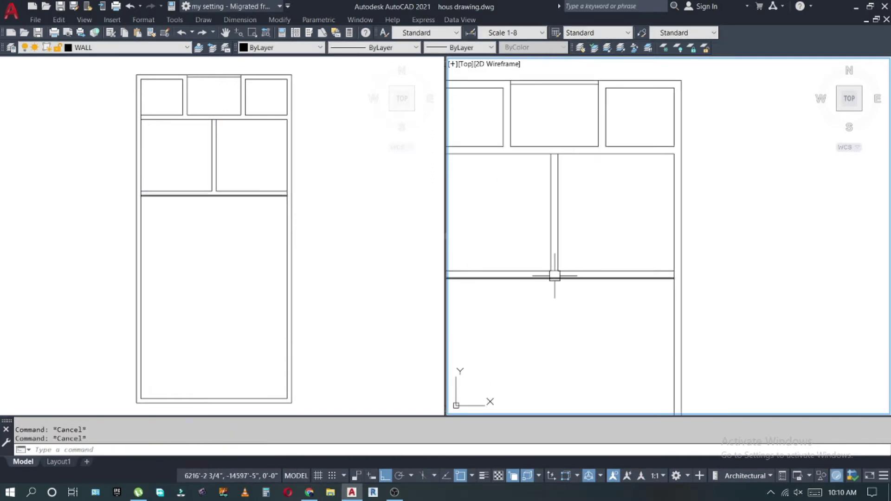
{"action": "scroll", "coordinate": [553, 275], "scroll_direction": "up", "scroll_amount": 3}
{"action": "type", "text": "tr"}
{"action": "scroll", "coordinate": [527, 280], "scroll_direction": "down", "scroll_amount": 3}
{"action": "scroll", "coordinate": [497, 327], "scroll_direction": "up", "scroll_amount": 3}
{"action": "scroll", "coordinate": [755, 169], "scroll_direction": "down", "scroll_amount": 4}
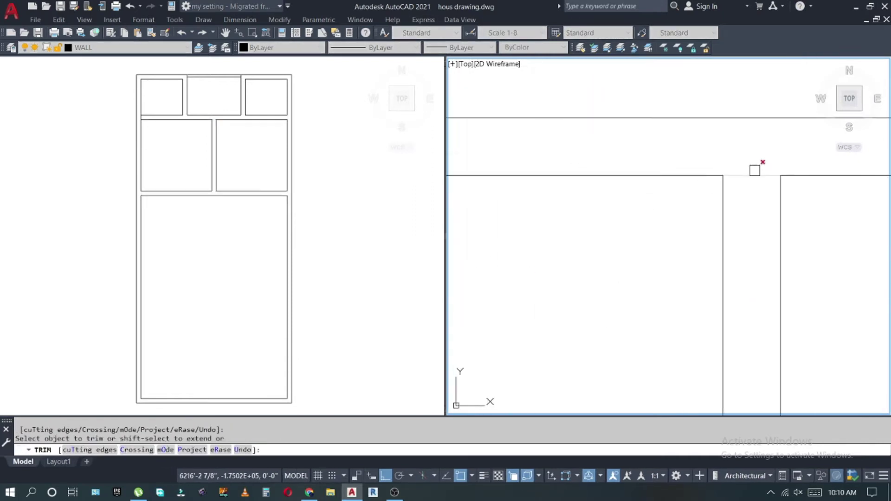
{"action": "key", "text": "Escape"}
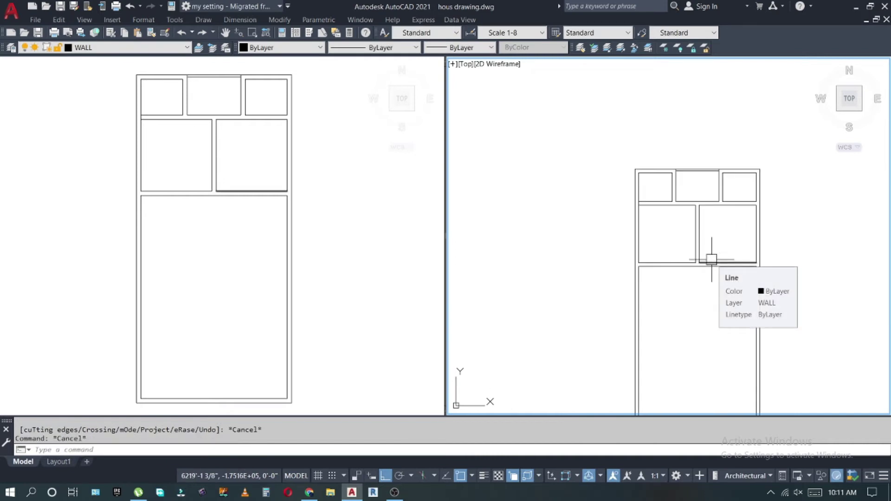
Offset a wall line 12 into the large lower room and reposition the view.
{"action": "middle_click_drag", "start_coordinate": [711, 259], "coordinate": [674, 254]}
{"action": "type", "text": "o 12"}
{"action": "left_click", "coordinate": [684, 226]}
{"action": "left_click", "coordinate": [681, 241]}
{"action": "key", "text": "Escape"}
{"action": "scroll", "coordinate": [678, 225], "scroll_direction": "up", "scroll_amount": 3}
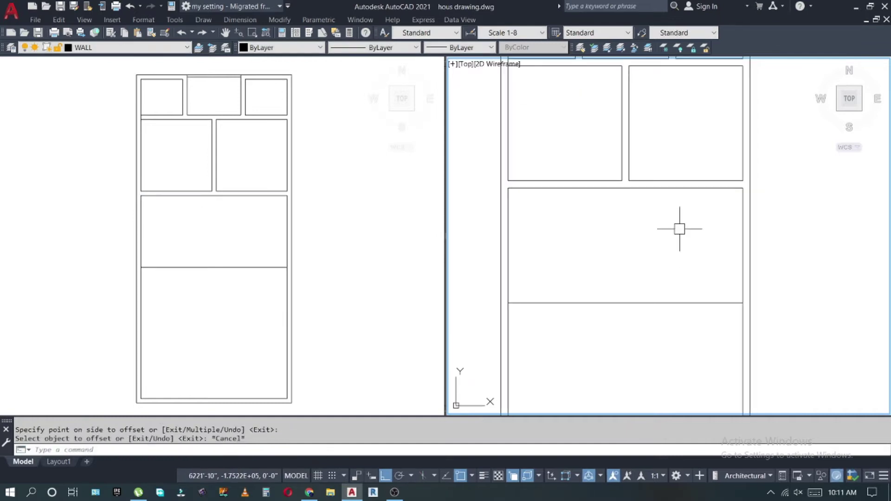
{"action": "middle_click_drag", "start_coordinate": [696, 314], "coordinate": [696, 254]}
{"action": "scroll", "coordinate": [676, 233], "scroll_direction": "down", "scroll_amount": 3}
{"action": "key", "text": "Escape"}
{"action": "scroll", "coordinate": [670, 277], "scroll_direction": "down", "scroll_amount": 2}
{"action": "key", "text": "Escape"}
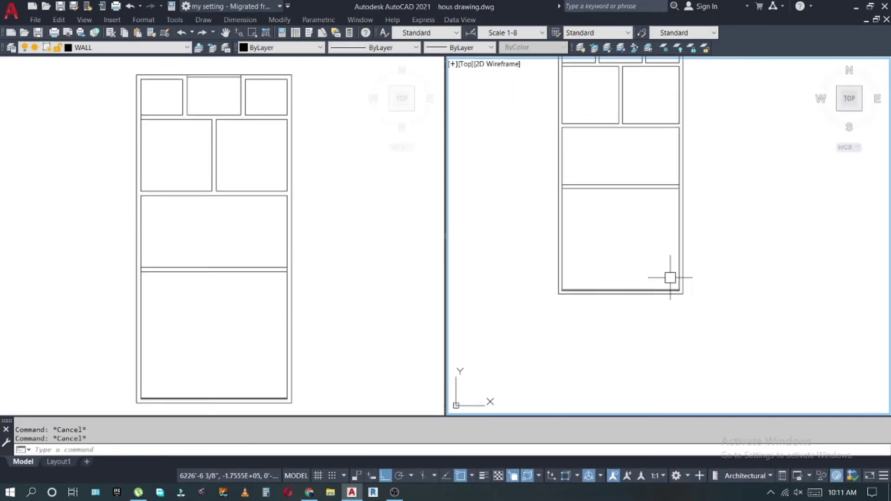
Offset two wall lines 5' to form new wall edges.
{"action": "type", "text": "o 5'"}
{"action": "scroll", "coordinate": [679, 279], "scroll_direction": "up", "scroll_amount": 2}
{"action": "key", "text": "Return"}
{"action": "left_click", "coordinate": [669, 285]}
{"action": "left_click", "coordinate": [668, 251]}
{"action": "left_click", "coordinate": [668, 243]}
{"action": "left_click", "coordinate": [668, 225]}
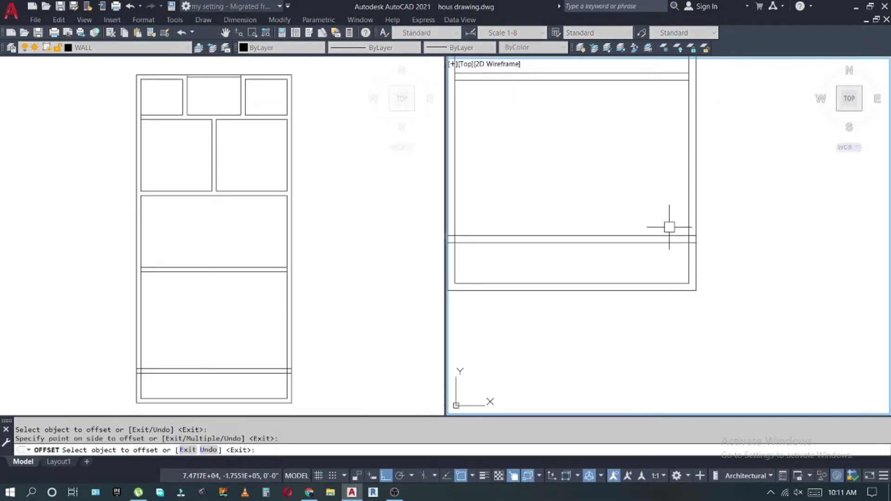
Trim an extra wall segment and stretch wall ends 0.5 into place.
{"action": "scroll", "coordinate": [715, 236], "scroll_direction": "up", "scroll_amount": 5}
{"action": "type", "text": "tr s"}
{"action": "left_click", "coordinate": [687, 233]}
{"action": "left_click", "coordinate": [663, 309]}
{"action": "left_click", "coordinate": [676, 297]}
{"action": "left_click", "coordinate": [683, 277]}
{"action": "left_click", "coordinate": [838, 289]}
{"action": "left_click", "coordinate": [558, 295]}
{"action": "key", "text": "Return"}
{"action": "left_click", "coordinate": [503, 285]}
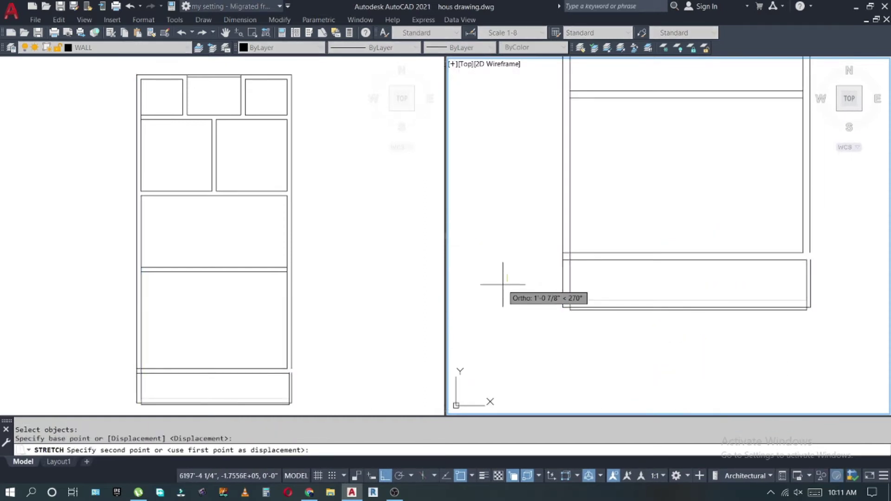
{"action": "type", "text": "0.5"}
Stretch another wall end 4.0 to close its junction.
{"action": "scroll", "coordinate": [511, 278], "scroll_direction": "up", "scroll_amount": 4}
{"action": "type", "text": "tr"}
{"action": "key", "text": "Escape"}
{"action": "scroll", "coordinate": [580, 254], "scroll_direction": "down", "scroll_amount": 2}
{"action": "scroll", "coordinate": [575, 257], "scroll_direction": "up", "scroll_amount": 3}
{"action": "type", "text": "s"}
{"action": "left_click", "coordinate": [586, 217]}
{"action": "left_click", "coordinate": [582, 327]}
{"action": "key", "text": "Return"}
{"action": "left_click", "coordinate": [575, 335]}
{"action": "type", "text": "4.0"}
{"action": "key", "text": "Escape"}
{"action": "key", "text": "Escape"}
Join a wall corner, trim a leftover wall segment, and zoom out to the whole plan.
{"action": "scroll", "coordinate": [559, 210], "scroll_direction": "up", "scroll_amount": 3}
{"action": "key", "text": "space"}
{"action": "left_click", "coordinate": [559, 210]}
{"action": "scroll", "coordinate": [570, 249], "scroll_direction": "down", "scroll_amount": 2}
{"action": "key", "text": "space"}
{"action": "left_click", "coordinate": [701, 340]}
{"action": "key", "text": "Escape"}
{"action": "key", "text": "Escape"}
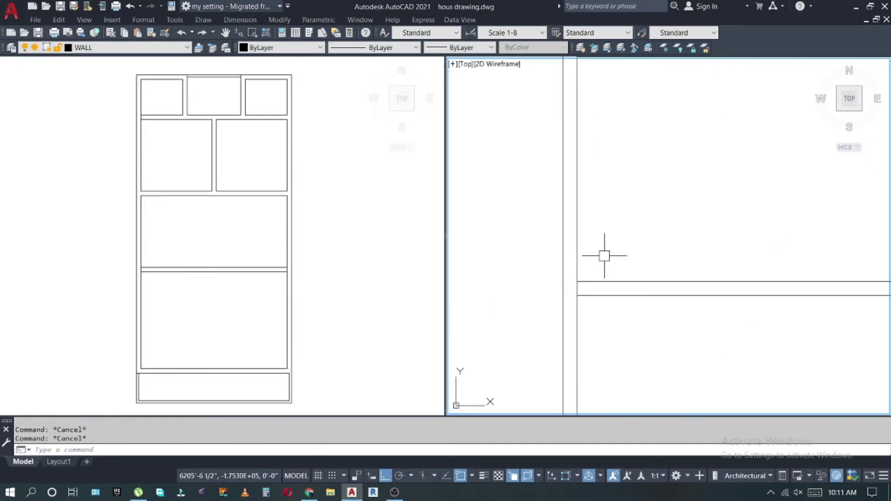
{"action": "type", "text": "tr"}
{"action": "left_click", "coordinate": [740, 258]}
{"action": "key", "text": "Return"}
{"action": "scroll", "coordinate": [617, 243], "scroll_direction": "down", "scroll_amount": 3}
{"action": "key", "text": "Escape"}
{"action": "scroll", "coordinate": [630, 220], "scroll_direction": "down", "scroll_amount": 2}
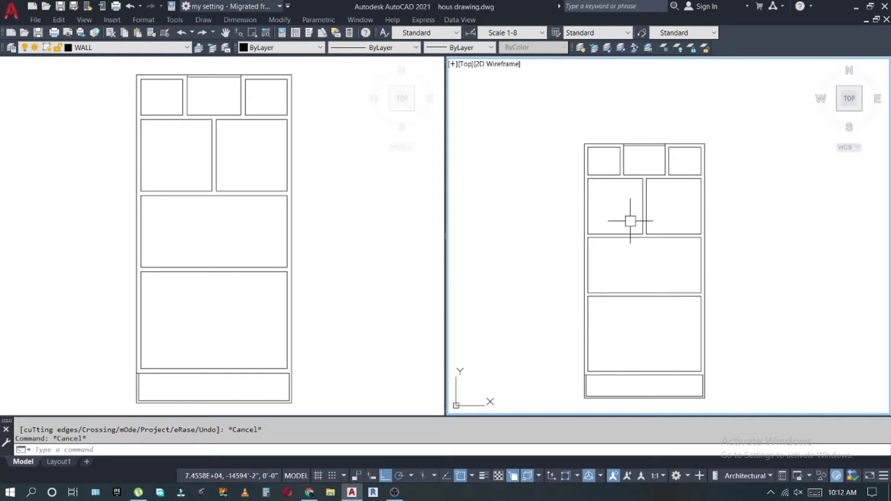
Offset the vertical wall line into the big lower room to split it.
{"action": "scroll", "coordinate": [701, 320], "scroll_direction": "up", "scroll_amount": 3}
{"action": "middle_click_drag", "start_coordinate": [698, 330], "coordinate": [695, 252]}
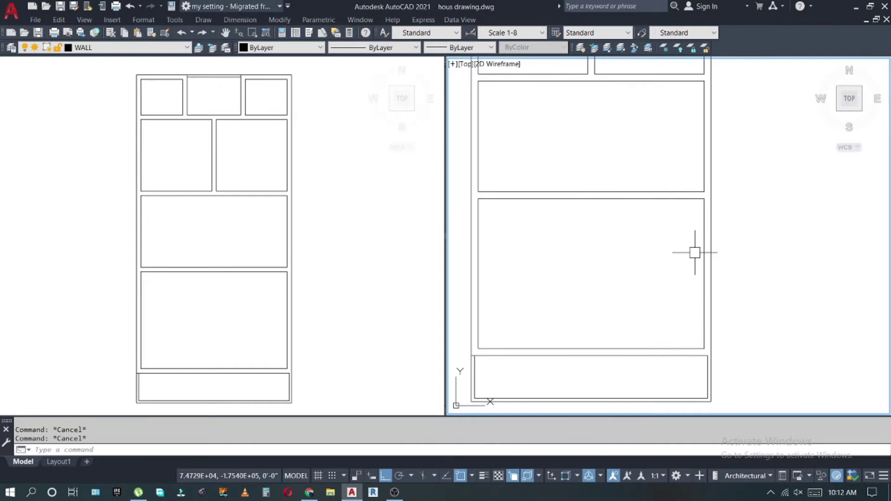
{"action": "scroll", "coordinate": [638, 265], "scroll_direction": "down", "scroll_amount": 3}
{"action": "scroll", "coordinate": [650, 292], "scroll_direction": "up", "scroll_amount": 3}
{"action": "type", "text": "o"}
{"action": "key", "text": "Return"}
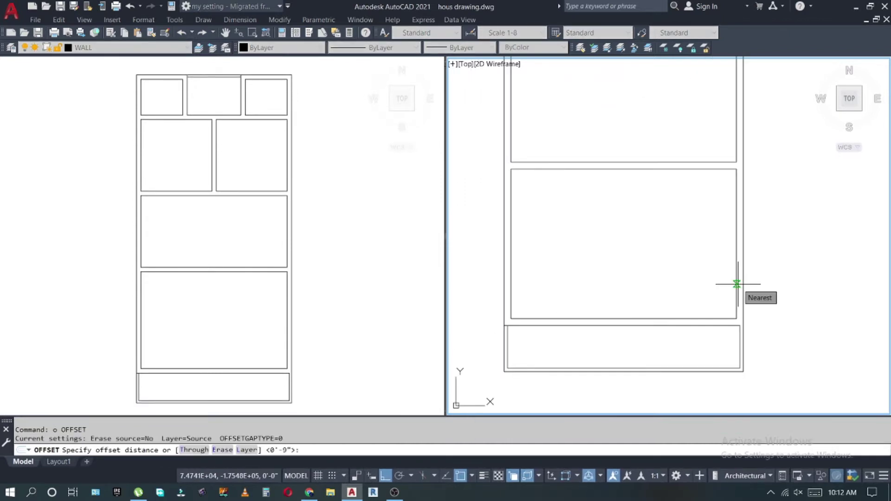
{"action": "left_click", "coordinate": [735, 275]}
{"action": "left_click", "coordinate": [621, 261]}
{"action": "key", "text": "Escape"}
Fillet the new wall line's corners with the adjacent walls.
{"action": "type", "text": "f"}
{"action": "key", "text": "Return"}
{"action": "left_click", "coordinate": [620, 260]}
{"action": "left_click", "coordinate": [631, 320]}
{"action": "key", "text": "Escape"}
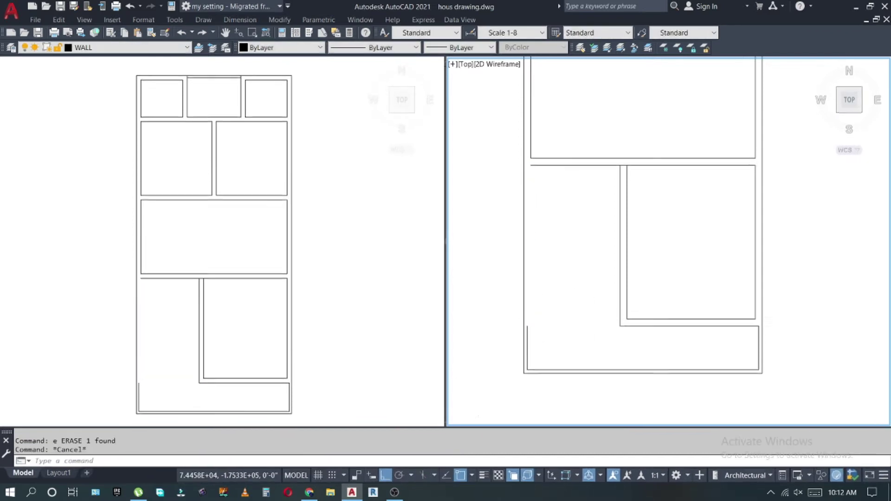
{"action": "type", "text": "f"}
{"action": "key", "text": "Return"}
{"action": "left_click", "coordinate": [527, 168]}
{"action": "scroll", "coordinate": [527, 334], "scroll_direction": "down", "scroll_amount": 2}
{"action": "key", "text": "Escape"}
{"action": "scroll", "coordinate": [608, 279], "scroll_direction": "up", "scroll_amount": 2}
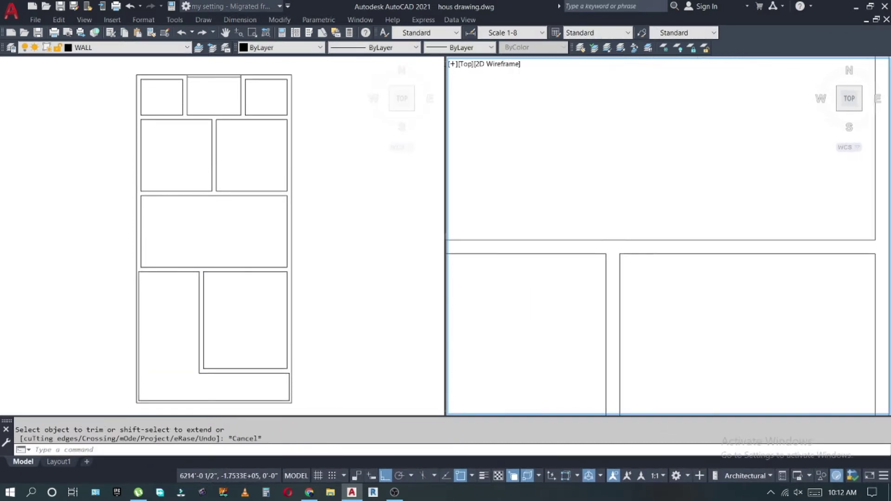
Stretch the walls 12 inches using a crossing window over their ends.
{"action": "type", "text": "s"}
{"action": "key", "text": "Return"}
{"action": "left_click", "coordinate": [790, 250]}
{"action": "left_click", "coordinate": [576, 274]}
{"action": "key", "text": "Return"}
{"action": "left_click", "coordinate": [486, 294]}
{"action": "type", "text": "12"}
{"action": "key", "text": "Return"}
{"action": "key", "text": "Escape"}
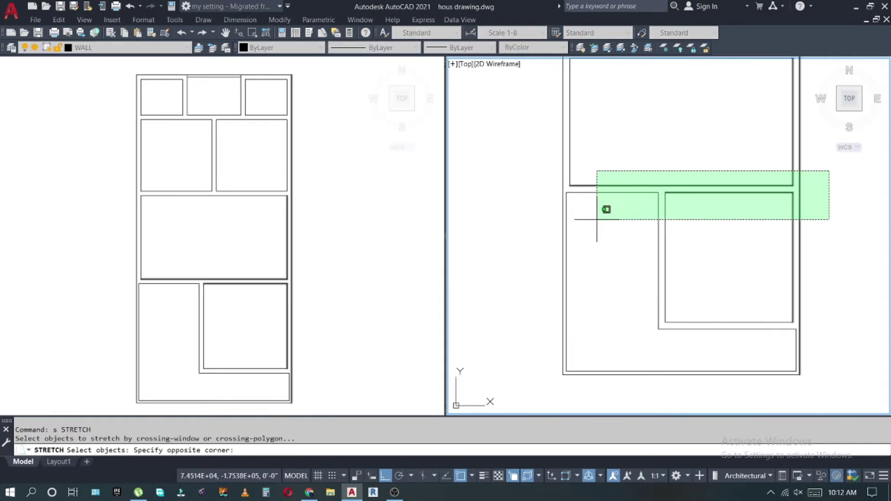
Offset a wall line into the bottom room to start the small corner room.
{"action": "scroll", "coordinate": [720, 318], "scroll_direction": "up", "scroll_amount": 1}
{"action": "type", "text": "o"}
{"action": "key", "text": "Return"}
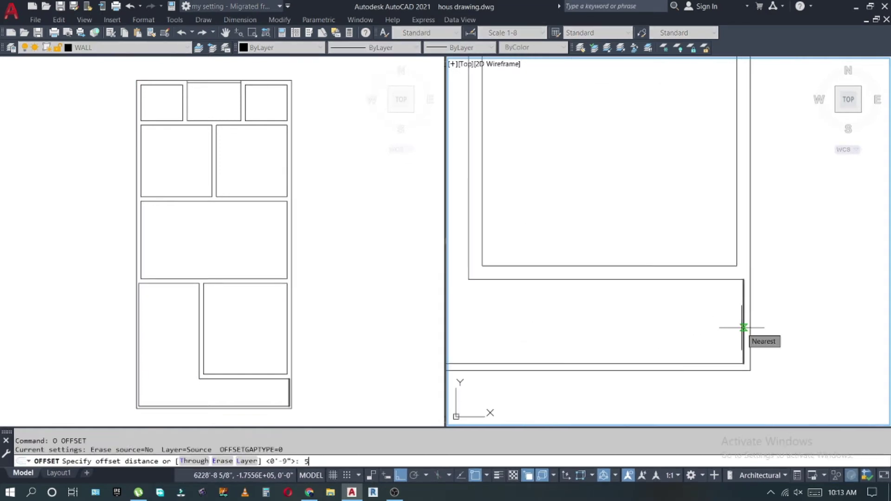
{"action": "left_click", "coordinate": [742, 329]}
{"action": "left_click", "coordinate": [682, 328]}
{"action": "key", "text": "Escape"}
Offset 4 and trim the wall lines to close off the small bottom-right room.
{"action": "type", "text": "o"}
{"action": "key", "text": "Return"}
{"action": "type", "text": "4."}
{"action": "key", "text": "Escape"}
{"action": "type", "text": "tr"}
{"action": "key", "text": "Return"}
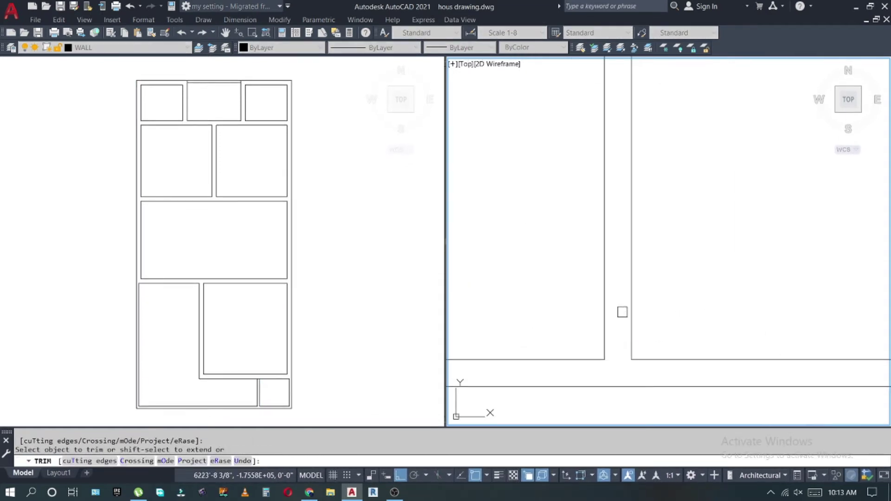
{"action": "key", "text": "Escape"}
{"action": "scroll", "coordinate": [622, 278], "scroll_direction": "down", "scroll_amount": 2}
{"action": "scroll", "coordinate": [622, 279], "scroll_direction": "down", "scroll_amount": 1}
Pan to the top rooms and dimension the top-left room's wall with DIMLINEAR.
{"action": "key", "text": "Escape"}
{"action": "mouse_move", "coordinate": [648, 116]}
{"action": "middle_mouse_down"}
{"action": "mouse_move", "coordinate": [649, 310]}
{"action": "mouse_move", "coordinate": [574, 223]}
{"action": "middle_mouse_up"}
{"action": "key", "text": "Escape"}
{"action": "middle_click_drag", "start_coordinate": [574, 83], "coordinate": [582, 217]}
{"action": "type", "text": "dli"}
{"action": "key", "text": "Return"}
{"action": "key", "text": "Return"}
{"action": "left_click", "coordinate": [537, 181]}
{"action": "left_click", "coordinate": [589, 135]}
Dimension the next room walls, placing the 12' dimension and one for the lower room.
{"action": "key", "text": "Escape"}
{"action": "key", "text": "Return"}
{"action": "key", "text": "Return"}
{"action": "left_click", "coordinate": [507, 254]}
{"action": "left_click", "coordinate": [525, 254]}
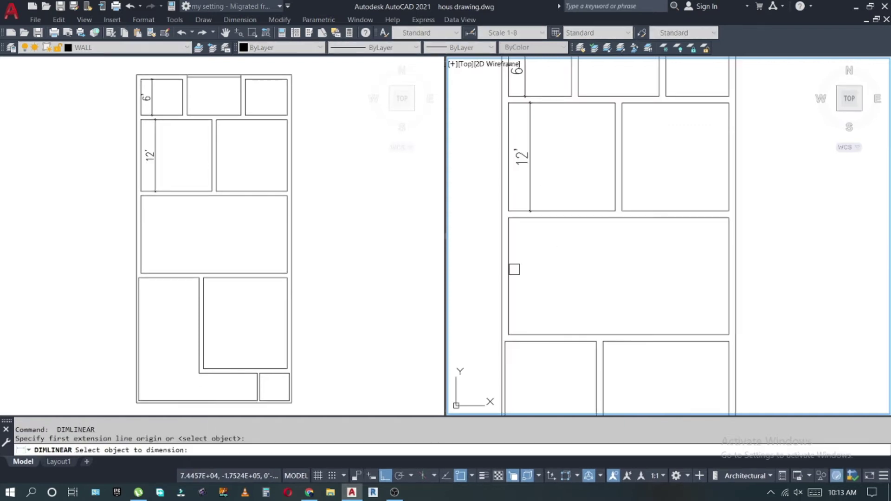
{"action": "left_click", "coordinate": [525, 186]}
{"action": "key", "text": "Escape"}
{"action": "left_click", "coordinate": [621, 316]}
{"action": "key", "text": "Escape"}
{"action": "key", "text": "Escape"}
Stretch the selected lower walls to adjust the room size.
{"action": "type", "text": "s"}
{"action": "key", "text": "Return"}
{"action": "left_click", "coordinate": [478, 264]}
{"action": "left_click", "coordinate": [488, 284]}
{"action": "type", "text": "dli"}
{"action": "key", "text": "Return"}
{"action": "key", "text": "Return"}
{"action": "key", "text": "Escape"}
{"action": "key", "text": "Escape"}
{"action": "scroll", "coordinate": [587, 224], "scroll_direction": "down", "scroll_amount": 3}
{"action": "scroll", "coordinate": [642, 225], "scroll_direction": "up", "scroll_amount": 3}
Select walls with a crossing window for another stretch, then cancel it.
{"action": "type", "text": "s"}
{"action": "key", "text": "Return"}
{"action": "left_click_drag", "start_coordinate": [756, 195], "coordinate": [480, 228]}
{"action": "key", "text": "Escape"}
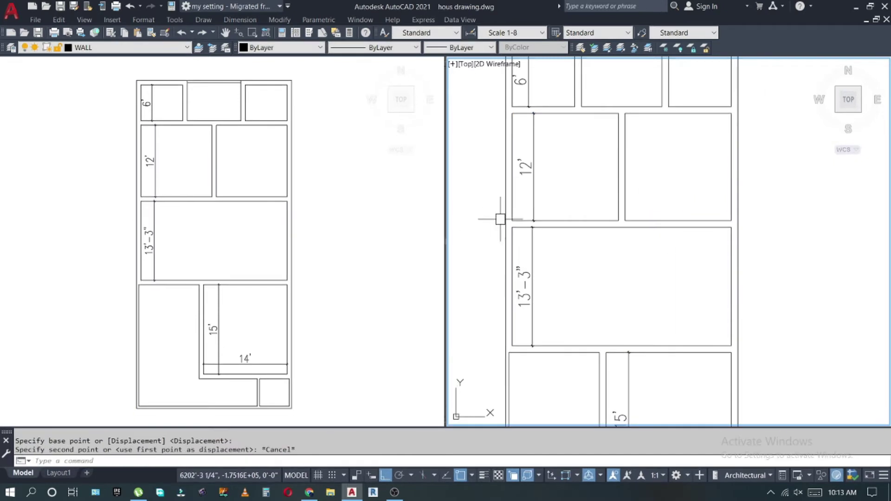
{"action": "scroll", "coordinate": [501, 218], "scroll_direction": "down", "scroll_amount": 2}
{"action": "scroll", "coordinate": [552, 214], "scroll_direction": "up", "scroll_amount": 2}
Undo to remove the room dimensions.
{"action": "key", "text": "ctrl+z"}
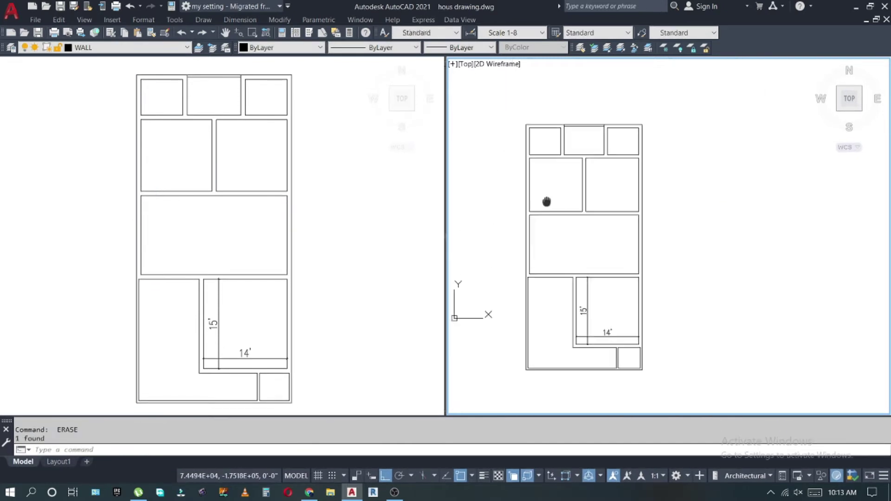
{"action": "key", "text": "ctrl+z"}
{"action": "scroll", "coordinate": [539, 201], "scroll_direction": "up", "scroll_amount": 5}
{"action": "type", "text": "ex"}
{"action": "key", "text": "Return"}
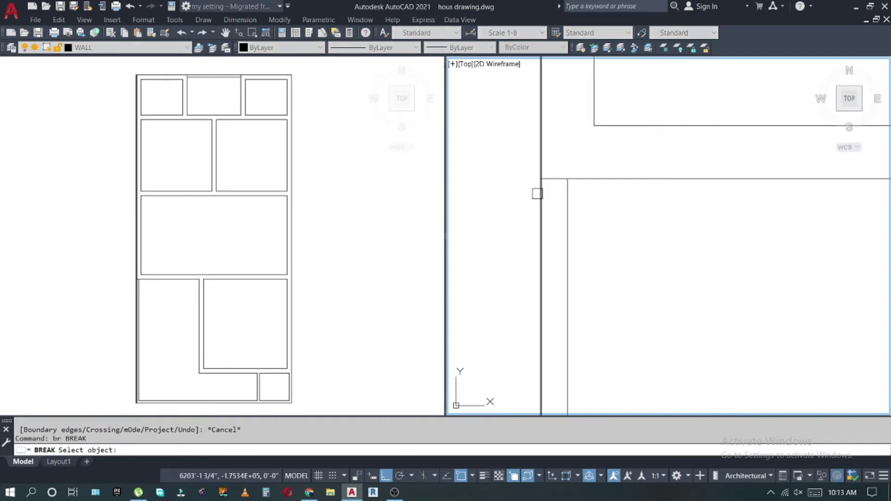
{"action": "scroll", "coordinate": [630, 307], "scroll_direction": "down", "scroll_amount": 5}
{"action": "key", "text": "Escape"}
{"action": "key", "text": "Escape"}
Draw a vertical wall line straight down from the wall corner.
{"action": "key", "text": "l"}
{"action": "key", "text": "Return"}
{"action": "left_click", "coordinate": [611, 265]}
{"action": "left_click", "coordinate": [612, 369]}
{"action": "key", "text": "Escape"}
{"action": "type", "text": "tr"}
{"action": "key", "text": "Return"}
{"action": "key", "text": "Escape"}
{"action": "key", "text": "Escape"}
Extend a wall line on the right side of the plan.
{"action": "scroll", "coordinate": [663, 253], "scroll_direction": "down", "scroll_amount": 3}
{"action": "scroll", "coordinate": [685, 274], "scroll_direction": "down", "scroll_amount": 3}
{"action": "key", "text": "Escape"}
{"action": "scroll", "coordinate": [623, 309], "scroll_direction": "down", "scroll_amount": 2}
{"action": "key", "text": "Escape"}
{"action": "scroll", "coordinate": [612, 264], "scroll_direction": "down", "scroll_amount": 2}
{"action": "scroll", "coordinate": [588, 195], "scroll_direction": "up", "scroll_amount": 8}
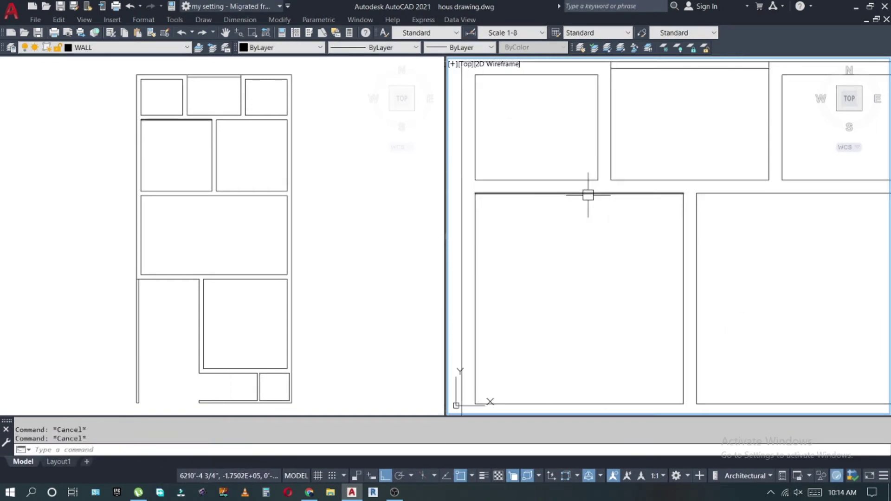
{"action": "scroll", "coordinate": [588, 195], "scroll_direction": "up", "scroll_amount": 2}
{"action": "type", "text": "ex"}
{"action": "key", "text": "Return"}
{"action": "left_click", "coordinate": [740, 262]}
{"action": "scroll", "coordinate": [708, 198], "scroll_direction": "down", "scroll_amount": 1}
{"action": "key", "text": "Escape"}
Break the wall between two picked points to open it.
{"action": "type", "text": "br"}
{"action": "key", "text": "Return"}
{"action": "left_click", "coordinate": [706, 248]}
{"action": "left_click", "coordinate": [632, 189]}
{"action": "key", "text": "f"}
{"action": "key", "text": "Return"}
Fillet two partition corners to close the wall joins.
{"action": "left_click", "coordinate": [606, 227]}
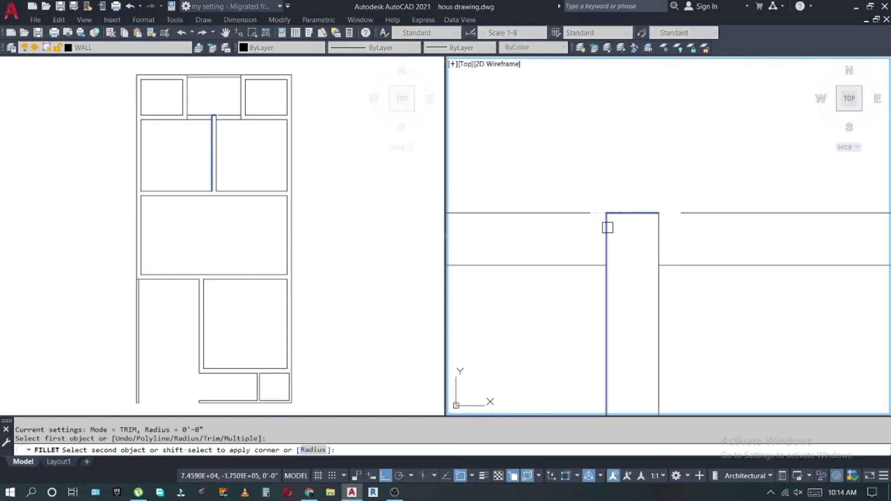
{"action": "left_click", "coordinate": [580, 213]}
{"action": "scroll", "coordinate": [673, 237], "scroll_direction": "down", "scroll_amount": 2}
{"action": "key", "text": "Return"}
{"action": "left_click", "coordinate": [752, 248]}
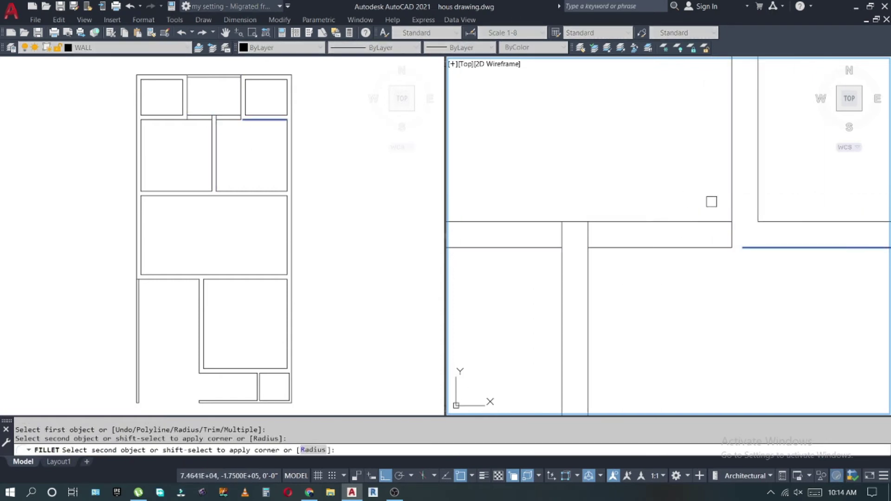
{"action": "left_click", "coordinate": [731, 204]}
{"action": "key", "text": "Return"}
{"action": "key", "text": "Escape"}
{"action": "scroll", "coordinate": [588, 219], "scroll_direction": "down", "scroll_amount": 2}
{"action": "key", "text": "Escape"}
Offset a wall line of the top rooms to the chosen side.
{"action": "type", "text": "o"}
{"action": "key", "text": "Return"}
{"action": "key", "text": "Return"}
{"action": "left_click", "coordinate": [542, 219]}
{"action": "left_click", "coordinate": [607, 218]}
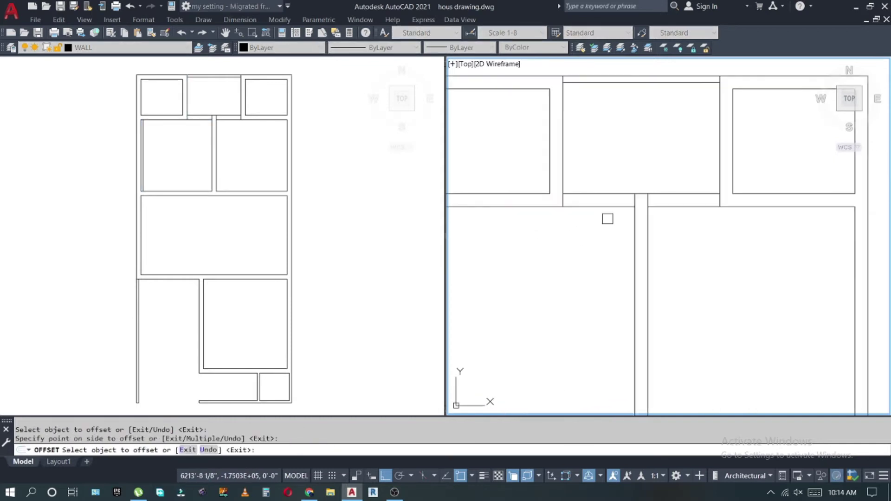
{"action": "key", "text": "Escape"}
{"action": "type", "text": "tr"}
{"action": "key", "text": "Return"}
{"action": "key", "text": "Escape"}
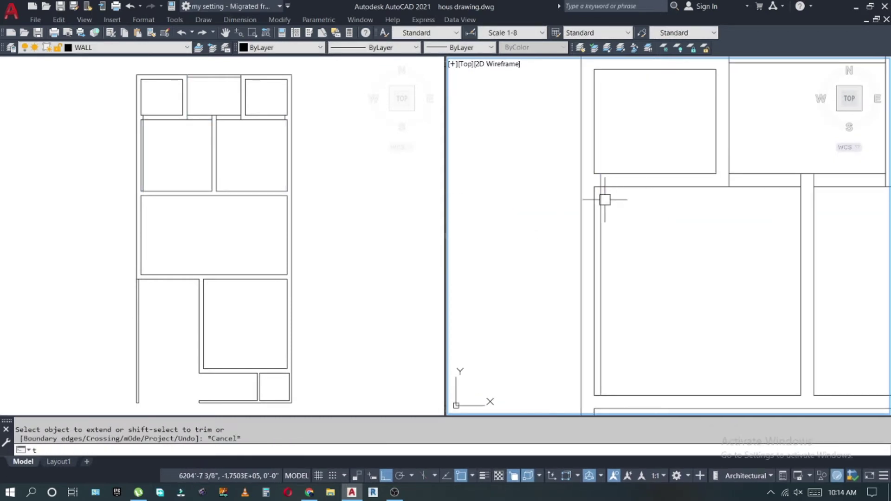
{"action": "key", "text": "BackSpace"}
Offset a wall line by 3 to form an opening and mirror the walls.
{"action": "type", "text": "o"}
{"action": "key", "text": "Return"}
{"action": "type", "text": "3"}
{"action": "key", "text": "Escape"}
{"action": "key", "text": "Return"}
{"action": "key", "text": "Return"}
{"action": "left_click", "coordinate": [600, 181]}
{"action": "left_click", "coordinate": [662, 193]}
{"action": "type", "text": "trmi"}
{"action": "key", "text": "Return"}
{"action": "left_click", "coordinate": [650, 191]}
{"action": "left_click", "coordinate": [578, 193]}
Draw a wall line and offset a wall by 12 beneath the top rooms.
{"action": "key", "text": "Return"}
{"action": "type", "text": "l"}
{"action": "left_click", "coordinate": [645, 192]}
{"action": "key", "text": "Escape"}
{"action": "type", "text": "o12"}
{"action": "left_click", "coordinate": [658, 204]}
{"action": "type", "text": "tr"}
{"action": "key", "text": "Escape"}
{"action": "type", "text": "l"}
{"action": "left_click", "coordinate": [656, 149]}
{"action": "key", "text": "Escape"}
Offset the window lines by 3.5 and select them in the wall.
{"action": "type", "text": "o3.5o"}
{"action": "key", "text": "Return"}
{"action": "type", "text": "3.5"}
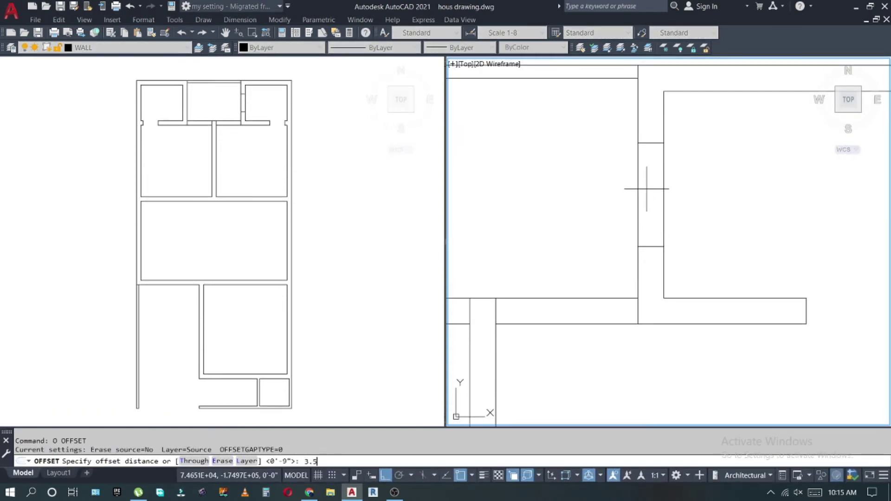
{"action": "key", "text": "Escape"}
{"action": "scroll", "coordinate": [596, 184], "scroll_direction": "down", "scroll_amount": 3}
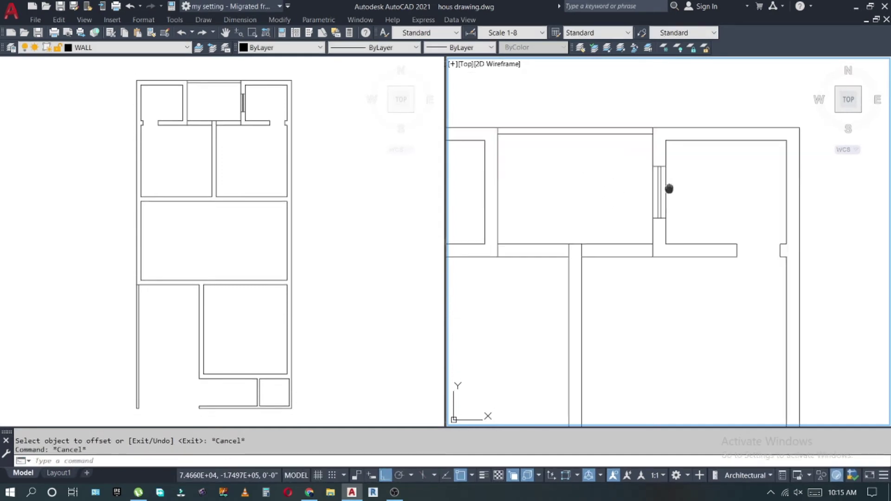
{"action": "left_click_drag", "start_coordinate": [675, 225], "coordinate": [645, 160]}
Create a 'window' layer with colour 150 and move the window onto it.
{"action": "left_click", "coordinate": [151, 49]}
{"action": "left_click", "coordinate": [106, 273]}
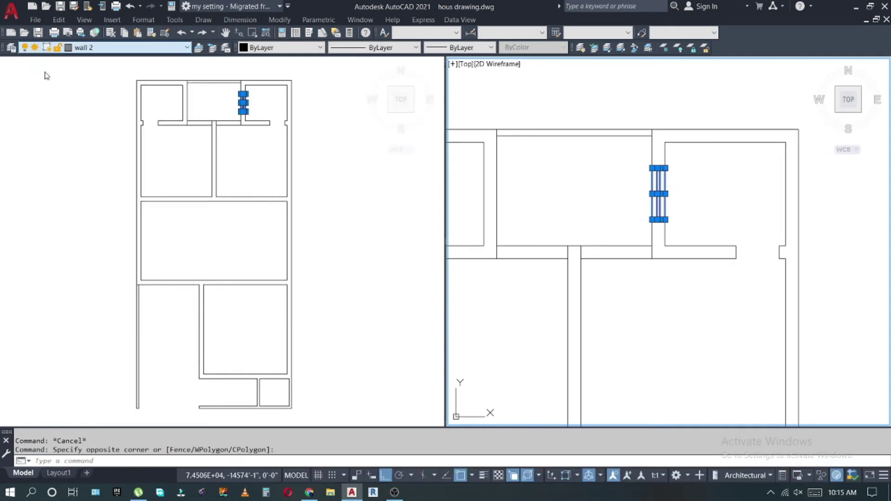
{"action": "left_click", "coordinate": [11, 47]}
{"action": "key", "text": "alt+n"}
{"action": "type", "text": "window"}
{"action": "key", "text": "Return"}
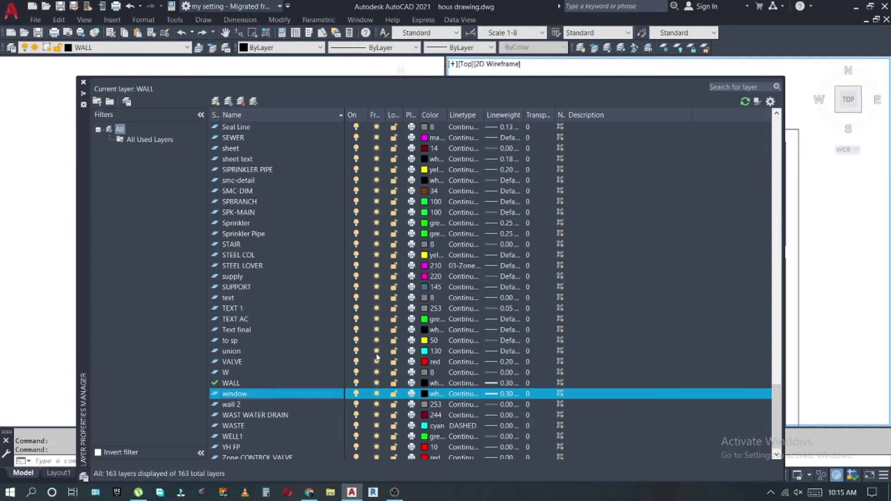
{"action": "left_click", "coordinate": [427, 393]}
{"action": "double_click", "coordinate": [546, 248]}
{"action": "left_click", "coordinate": [503, 393]}
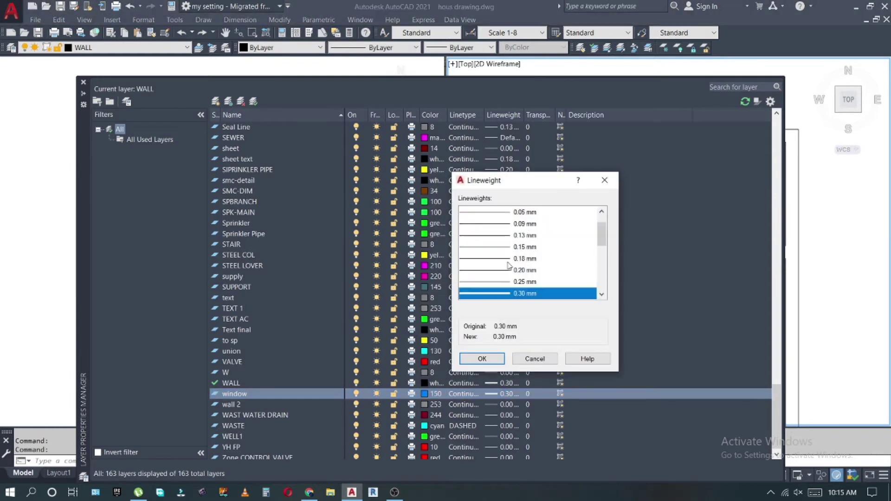
{"action": "key", "text": "Escape"}
{"action": "left_click", "coordinate": [84, 83]}
{"action": "left_click", "coordinate": [160, 47]}
{"action": "left_click", "coordinate": [116, 284]}
{"action": "key", "text": "Escape"}
Mirror the window onto the middle top room's opposite side wall.
{"action": "type", "text": "mi"}
{"action": "left_click_drag", "start_coordinate": [702, 140], "coordinate": [798, 249]}
{"action": "key", "text": "Return"}
{"action": "left_click", "coordinate": [661, 139]}
{"action": "left_click", "coordinate": [660, 255]}
{"action": "scroll", "coordinate": [563, 229], "scroll_direction": "up", "scroll_amount": 3}
{"action": "key", "text": "ctrl+z"}
{"action": "key", "text": "ctrl+z"}
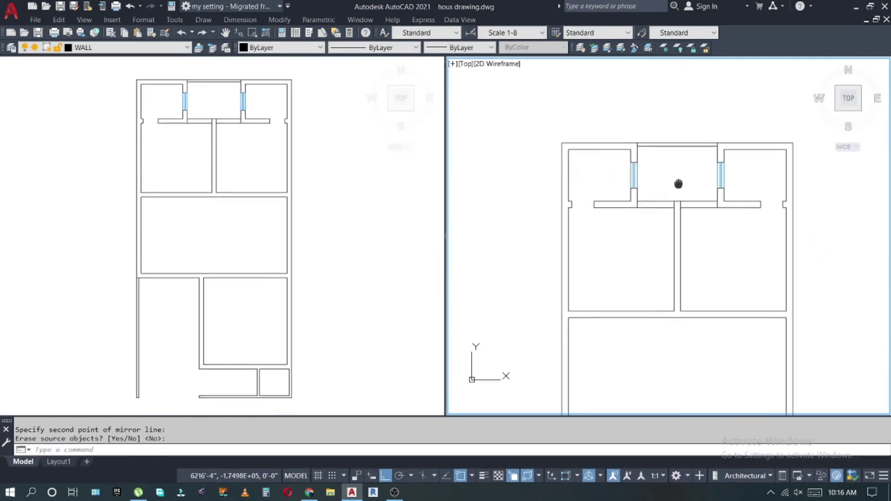
Offset the central wall line to form the extended partition.
{"action": "type", "text": "o"}
{"action": "key", "text": "Return"}
{"action": "key", "text": "Return"}
{"action": "scroll", "coordinate": [659, 246], "scroll_direction": "up", "scroll_amount": 3}
{"action": "left_click", "coordinate": [674, 267]}
{"action": "left_click", "coordinate": [689, 267]}
{"action": "key", "text": "Escape"}
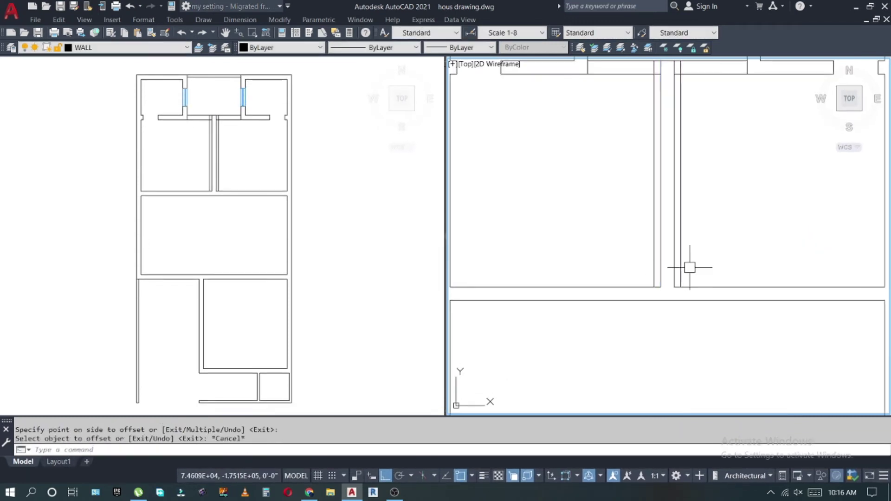
Trim the wall at the partition and offset a line marking the door edge.
{"action": "left_click", "coordinate": [640, 182]}
{"action": "left_click", "coordinate": [659, 140]}
{"action": "key", "text": "Escape"}
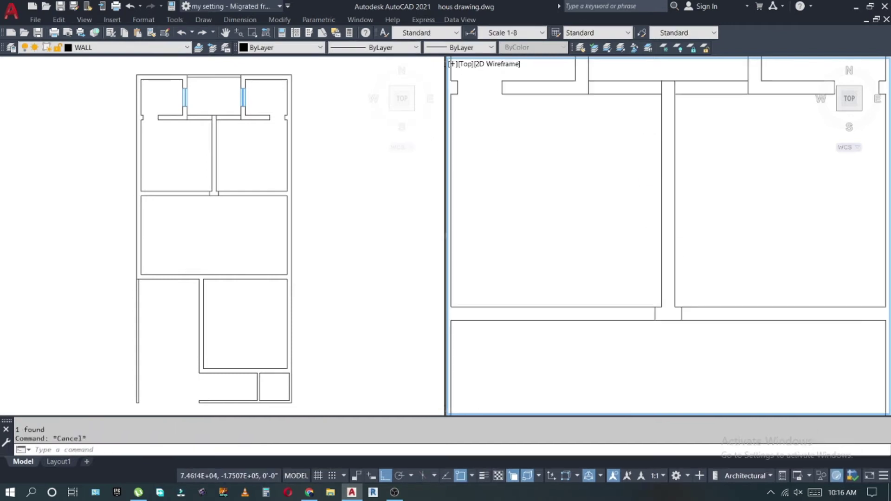
{"action": "type", "text": "o"}
{"action": "key", "text": "Return"}
{"action": "key", "text": "Return"}
{"action": "left_click", "coordinate": [740, 281]}
Set a 4-unit offset distance for the next door opening.
{"action": "type", "text": "tr"}
{"action": "key", "text": "Return"}
{"action": "key", "text": "Escape"}
{"action": "scroll", "coordinate": [653, 260], "scroll_direction": "up", "scroll_amount": 2}
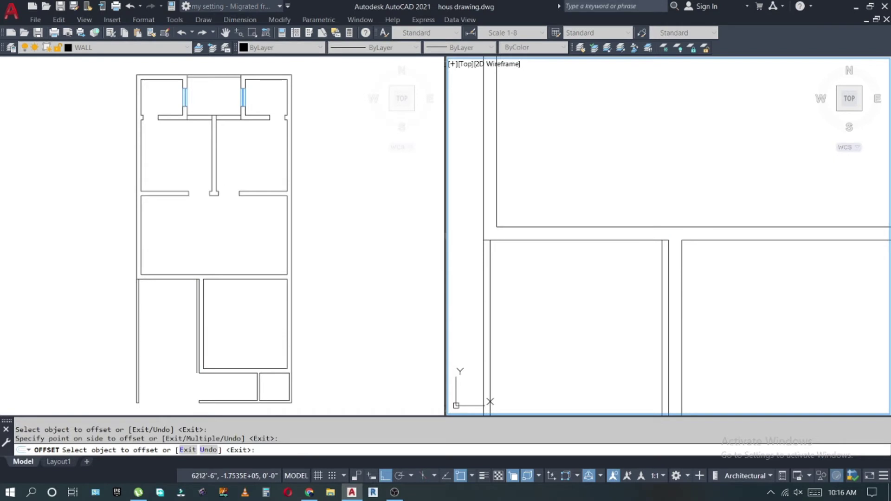
{"action": "key", "text": "Return"}
{"action": "key", "text": "Return"}
{"action": "scroll", "coordinate": [658, 250], "scroll_direction": "up", "scroll_amount": 3}
{"action": "type", "text": "4"}
{"action": "scroll", "coordinate": [618, 241], "scroll_direction": "down", "scroll_amount": 3}
Extend the walls and trim the wall segment out of the doorway.
{"action": "type", "text": "ex"}
{"action": "key", "text": "Return"}
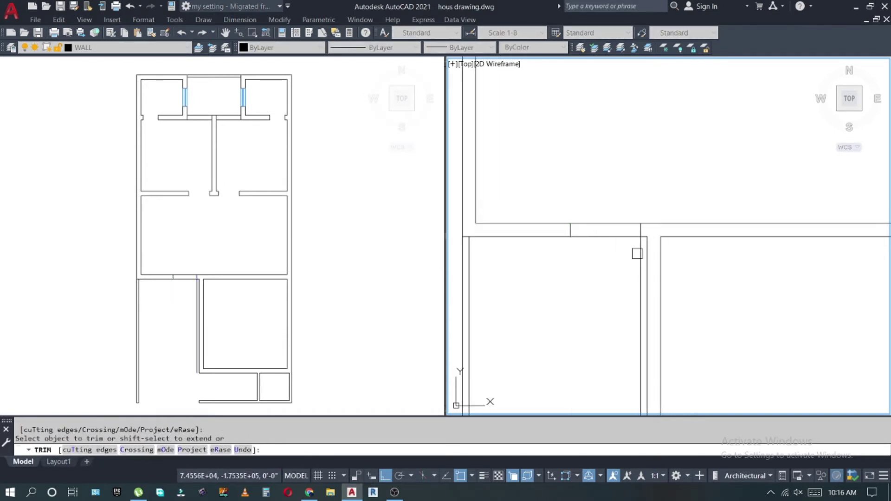
{"action": "left_click", "coordinate": [637, 253]}
{"action": "key", "text": "Escape"}
{"action": "scroll", "coordinate": [597, 225], "scroll_direction": "down", "scroll_amount": 5}
{"action": "scroll", "coordinate": [617, 259], "scroll_direction": "up", "scroll_amount": 3}
{"action": "scroll", "coordinate": [575, 276], "scroll_direction": "up", "scroll_amount": 3}
Join the split wall lines around the door opening.
{"action": "left_click", "coordinate": [471, 207]}
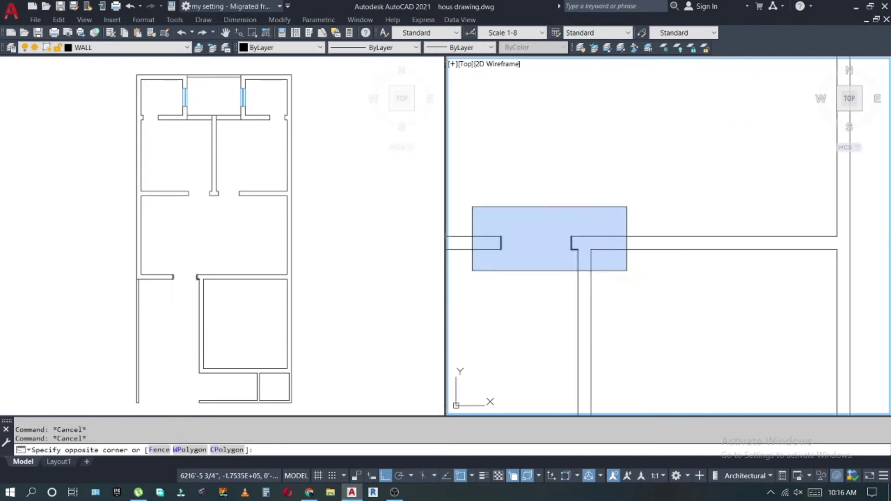
{"action": "type", "text": "f"}
{"action": "key", "text": "Return"}
{"action": "key", "text": "Escape"}
{"action": "type", "text": "j"}
{"action": "key", "text": "Return"}
{"action": "left_click", "coordinate": [562, 237]}
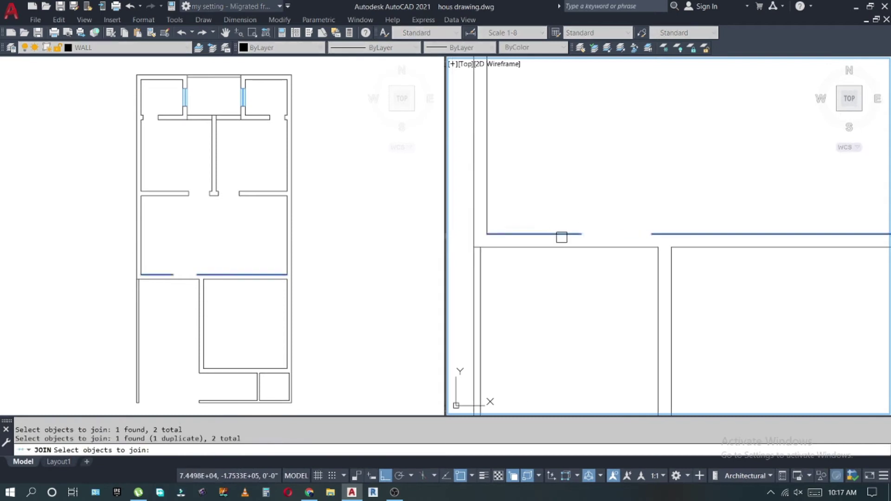
{"action": "key", "text": "Escape"}
Begin a diagonal line at the wall corner below the middle room.
{"action": "type", "text": "l"}
{"action": "key", "text": "Return"}
{"action": "scroll", "coordinate": [634, 251], "scroll_direction": "up", "scroll_amount": 3}
{"action": "left_click", "coordinate": [634, 266]}
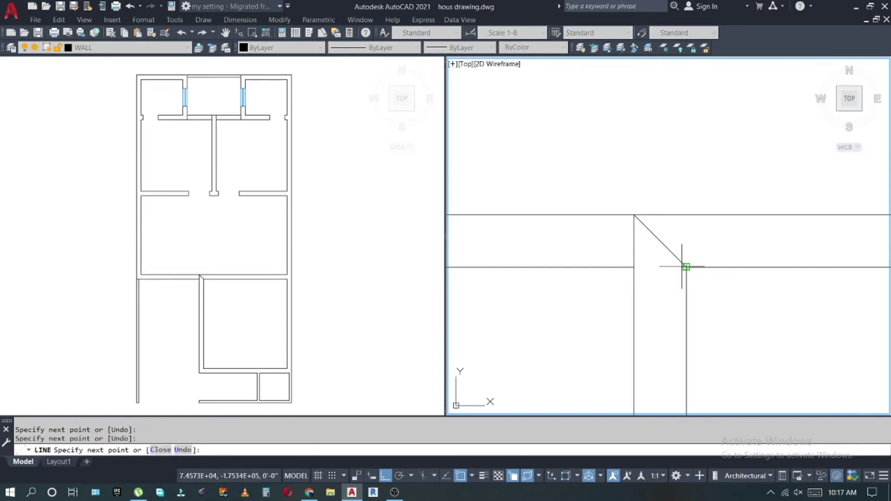
Draw crossing diagonals between the wall ends and extend the right diagonal to the wall.
{"action": "left_click", "coordinate": [686, 215]}
{"action": "left_click", "coordinate": [634, 267]}
{"action": "key", "text": "Escape"}
{"action": "type", "text": "o"}
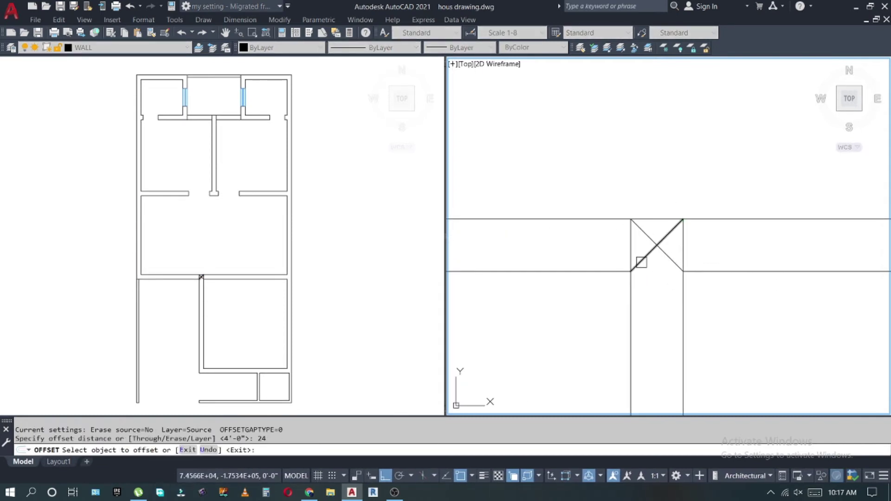
{"action": "key", "text": "Escape"}
{"action": "key", "text": "Escape"}
{"action": "scroll", "coordinate": [643, 280], "scroll_direction": "down", "scroll_amount": 3}
{"action": "scroll", "coordinate": [636, 285], "scroll_direction": "down", "scroll_amount": 3}
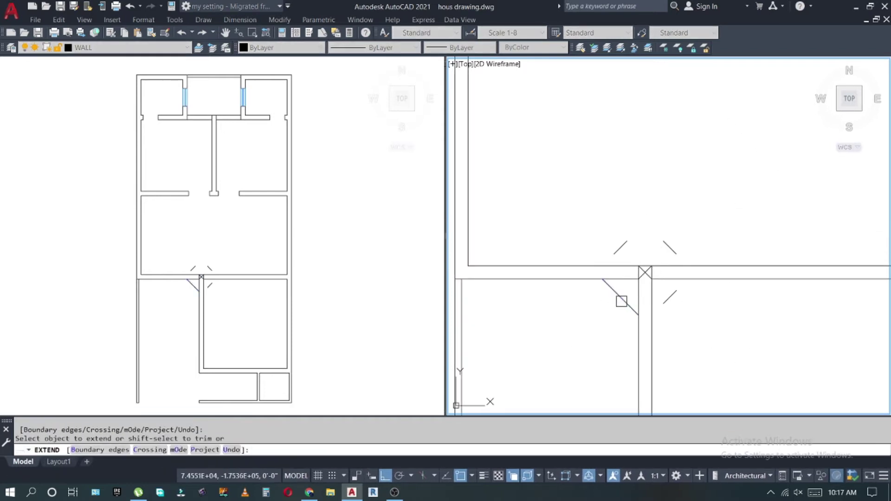
{"action": "left_click", "coordinate": [667, 301]}
{"action": "key", "text": "Escape"}
Offset the right diagonal and join it into the upper wall line.
{"action": "type", "text": "o"}
{"action": "key", "text": "Return"}
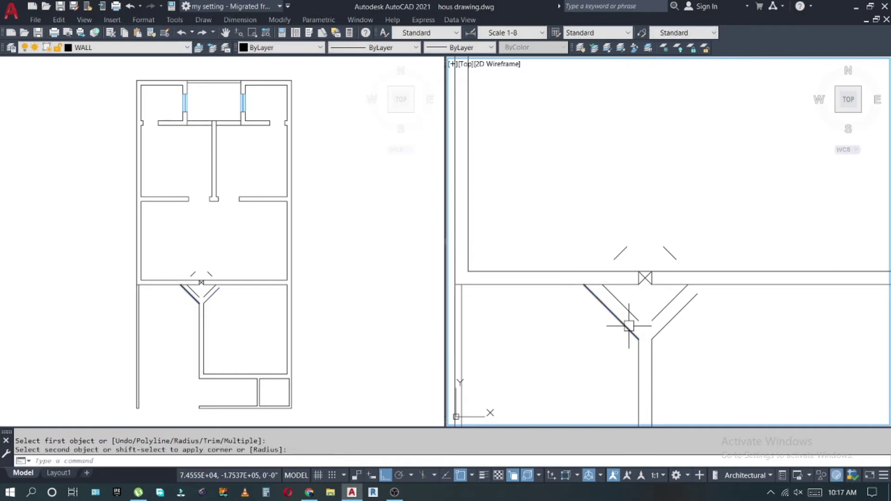
{"action": "key", "text": "Return"}
{"action": "left_click", "coordinate": [684, 291]}
{"action": "left_click", "coordinate": [705, 271]}
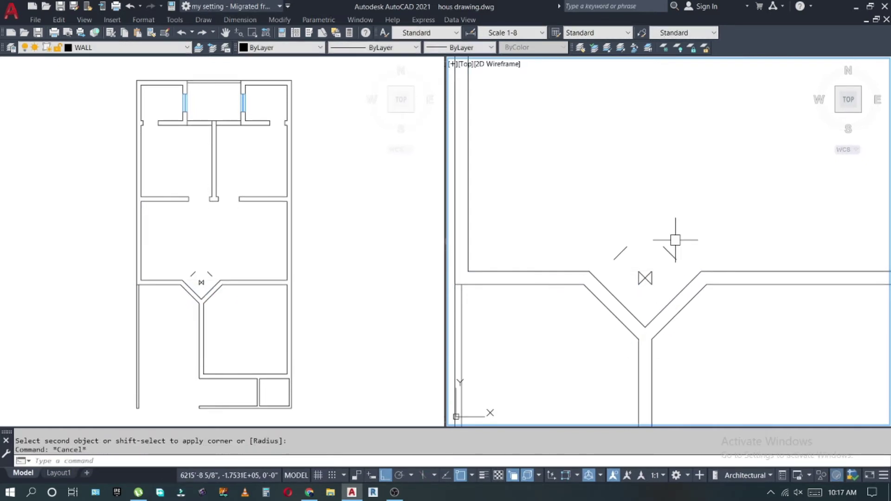
{"action": "key", "text": "Escape"}
Pan across the junction and cancel the stray aligned dimension.
{"action": "scroll", "coordinate": [640, 252], "scroll_direction": "down", "scroll_amount": 3}
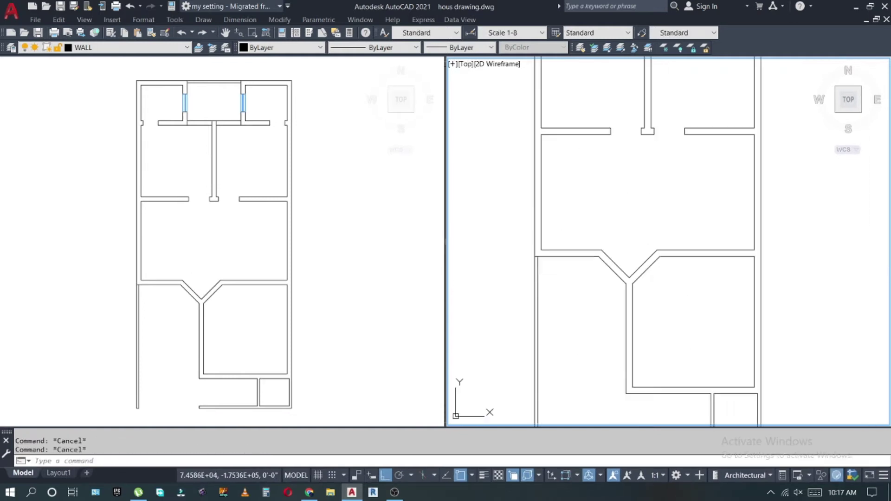
{"action": "scroll", "coordinate": [613, 259], "scroll_direction": "up", "scroll_amount": 3}
{"action": "type", "text": "da"}
{"action": "mouse_move", "coordinate": [608, 267]}
{"action": "middle_mouse_down"}
{"action": "mouse_move", "coordinate": [680, 207]}
{"action": "mouse_move", "coordinate": [648, 237]}
{"action": "middle_mouse_up"}
{"action": "key", "text": "Escape"}
{"action": "type", "text": "l"}
{"action": "key", "text": "Return"}
{"action": "key", "text": "Return"}
Offset the short junction line and remove the short diagonal segment.
{"action": "scroll", "coordinate": [652, 240], "scroll_direction": "up", "scroll_amount": 2}
{"action": "left_click", "coordinate": [646, 237]}
{"action": "left_click", "coordinate": [644, 235]}
{"action": "scroll", "coordinate": [636, 239], "scroll_direction": "down", "scroll_amount": 1}
{"action": "key", "text": "Escape"}
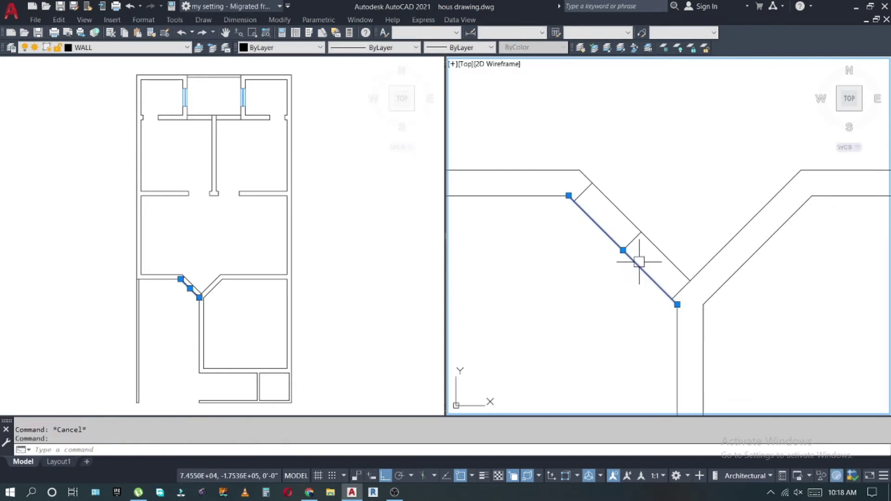
{"action": "left_click", "coordinate": [619, 228]}
{"action": "key", "text": "Escape"}
{"action": "key", "text": "Escape"}
Offset the right diagonal wall to create its parallel copy.
{"action": "type", "text": "o"}
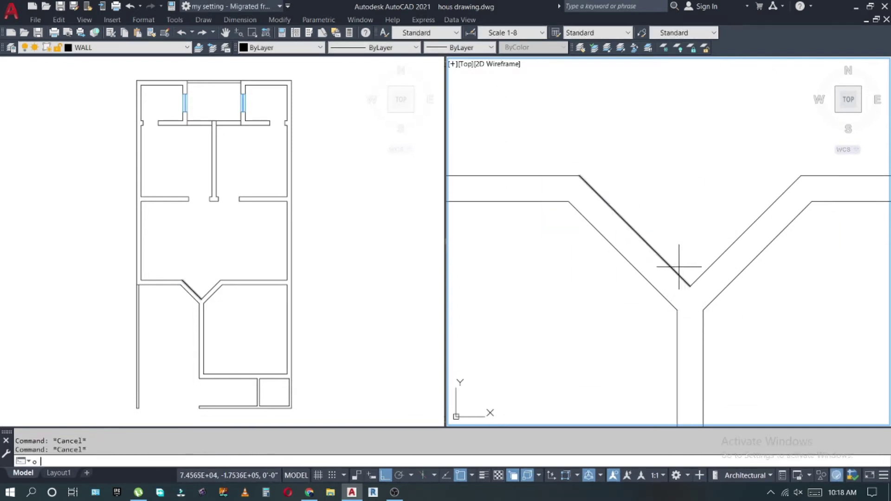
{"action": "scroll", "coordinate": [633, 259], "scroll_direction": "up", "scroll_amount": 2}
{"action": "key", "text": "Escape"}
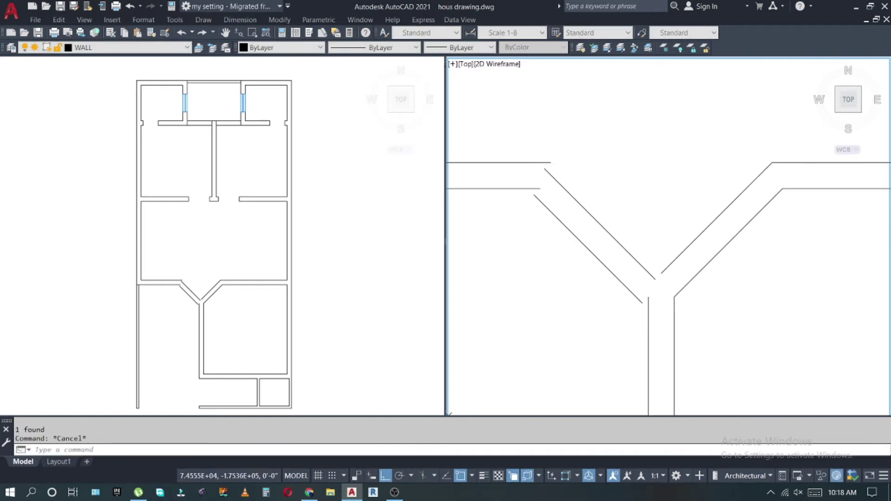
{"action": "key", "text": "Return"}
{"action": "left_click", "coordinate": [664, 218]}
{"action": "left_click", "coordinate": [650, 216]}
{"action": "key", "text": "Escape"}
{"action": "scroll", "coordinate": [649, 216], "scroll_direction": "down", "scroll_amount": 2}
Fillet the right inner diagonal into the left horizontal wall.
{"action": "type", "text": "f"}
{"action": "key", "text": "Return"}
{"action": "left_click", "coordinate": [670, 232]}
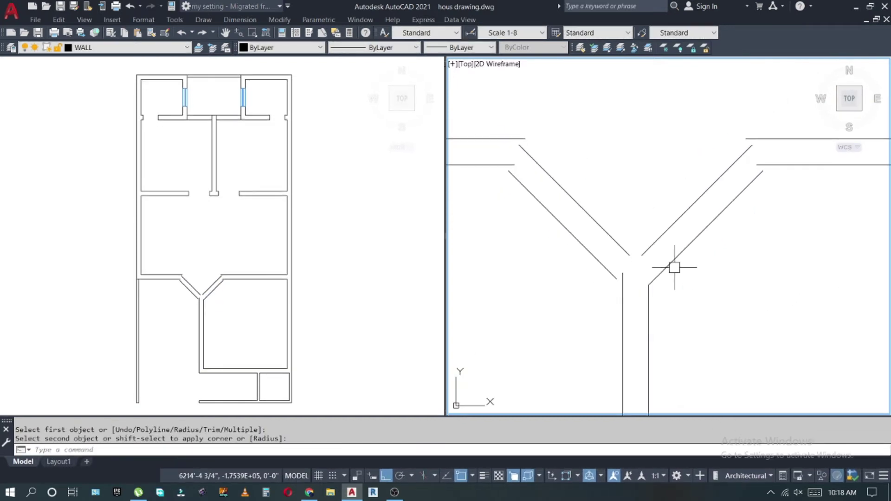
{"action": "left_click", "coordinate": [594, 260]}
{"action": "key", "text": "Escape"}
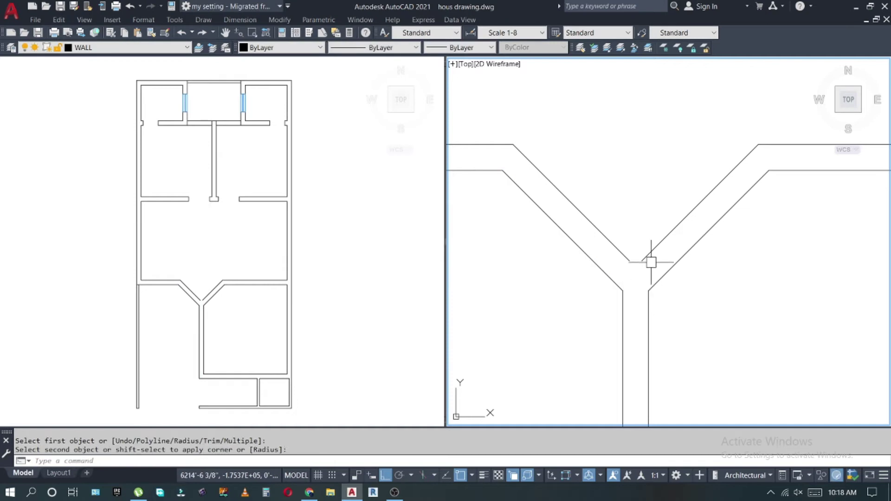
Set the offset distance to 2 and select the junction lines for trimming.
{"action": "type", "text": "l"}
{"action": "key", "text": "Return"}
{"action": "scroll", "coordinate": [588, 252], "scroll_direction": "down", "scroll_amount": 1}
{"action": "scroll", "coordinate": [597, 227], "scroll_direction": "up", "scroll_amount": 3}
{"action": "key", "text": "Escape"}
{"action": "type", "text": "o"}
{"action": "key", "text": "Return"}
{"action": "type", "text": "2"}
{"action": "key", "text": "Escape"}
{"action": "middle_click_drag", "start_coordinate": [597, 219], "coordinate": [619, 219]}
{"action": "left_click", "coordinate": [573, 267]}
{"action": "key", "text": "Escape"}
Mirror the short angled wall end across the junction, keeping the original.
{"action": "type", "text": "mi"}
{"action": "key", "text": "Return"}
{"action": "left_click", "coordinate": [663, 282]}
{"action": "middle_click_drag", "start_coordinate": [656, 273], "coordinate": [660, 269]}
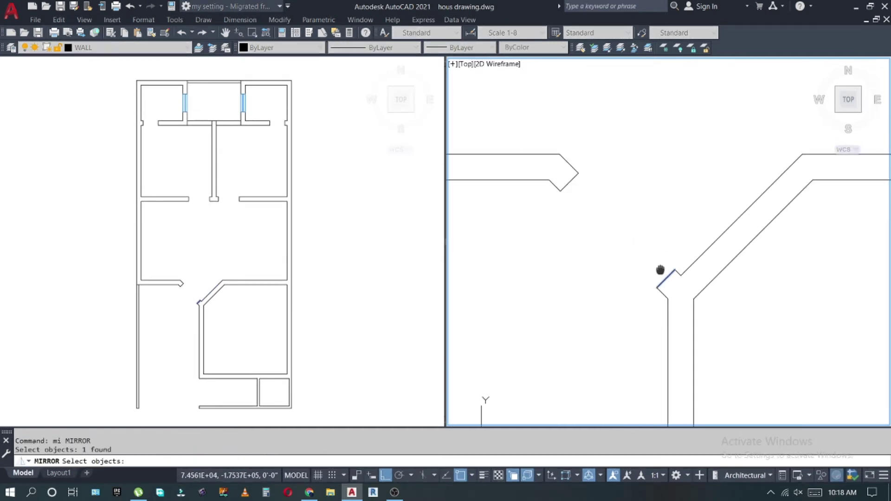
{"action": "left_click", "coordinate": [688, 272]}
{"action": "left_click", "coordinate": [696, 255]}
{"action": "key", "text": "Return"}
{"action": "scroll", "coordinate": [674, 259], "scroll_direction": "down", "scroll_amount": 3}
{"action": "scroll", "coordinate": [647, 224], "scroll_direction": "up", "scroll_amount": 3}
{"action": "key", "text": "Escape"}
{"action": "key", "text": "Escape"}
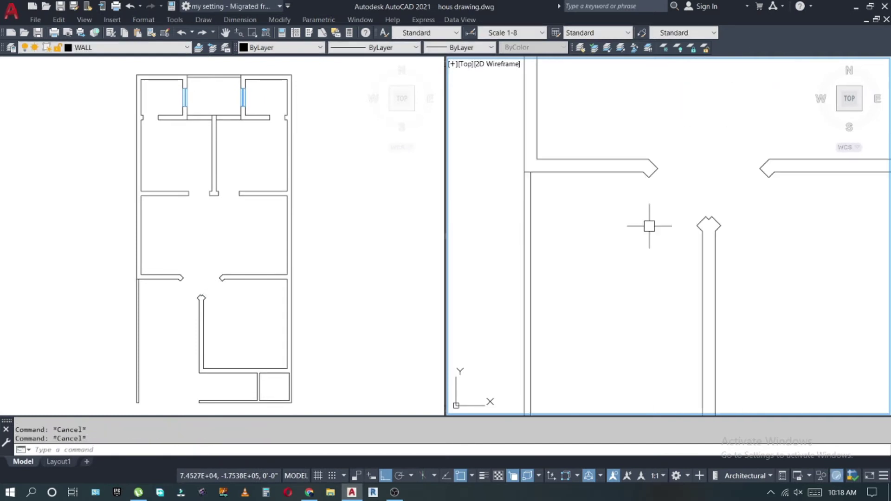
{"action": "scroll", "coordinate": [652, 288], "scroll_direction": "down", "scroll_amount": 3}
Offset the wall-end line to mark the edge of the first window opening.
{"action": "type", "text": "l"}
{"action": "key", "text": "Return"}
{"action": "key", "text": "Escape"}
{"action": "scroll", "coordinate": [593, 286], "scroll_direction": "up", "scroll_amount": 3}
{"action": "key", "text": "Escape"}
Trim away both wall edges between the lines to open the window gap.
{"action": "key", "text": "Escape"}
{"action": "type", "text": "o"}
{"action": "key", "text": "Return"}
{"action": "scroll", "coordinate": [576, 265], "scroll_direction": "up", "scroll_amount": 2}
{"action": "left_click", "coordinate": [576, 262]}
{"action": "left_click", "coordinate": [581, 258]}
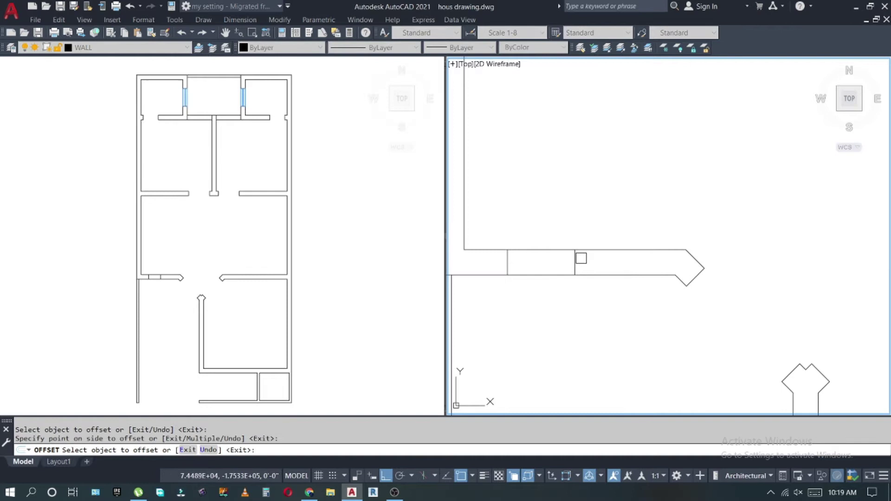
{"action": "type", "text": "tr"}
{"action": "key", "text": "Return"}
{"action": "left_click", "coordinate": [578, 250]}
{"action": "left_click", "coordinate": [622, 270]}
Offset another wall line and match the blue window line's style onto it.
{"action": "key", "text": "Escape"}
{"action": "scroll", "coordinate": [626, 236], "scroll_direction": "down", "scroll_amount": 3}
{"action": "scroll", "coordinate": [626, 236], "scroll_direction": "up", "scroll_amount": 2}
{"action": "type", "text": "o"}
{"action": "key", "text": "Return"}
{"action": "left_click", "coordinate": [627, 268]}
{"action": "left_click", "coordinate": [628, 229]}
{"action": "key", "text": "Escape"}
{"action": "type", "text": "ma"}
{"action": "key", "text": "Return"}
{"action": "left_click", "coordinate": [607, 272]}
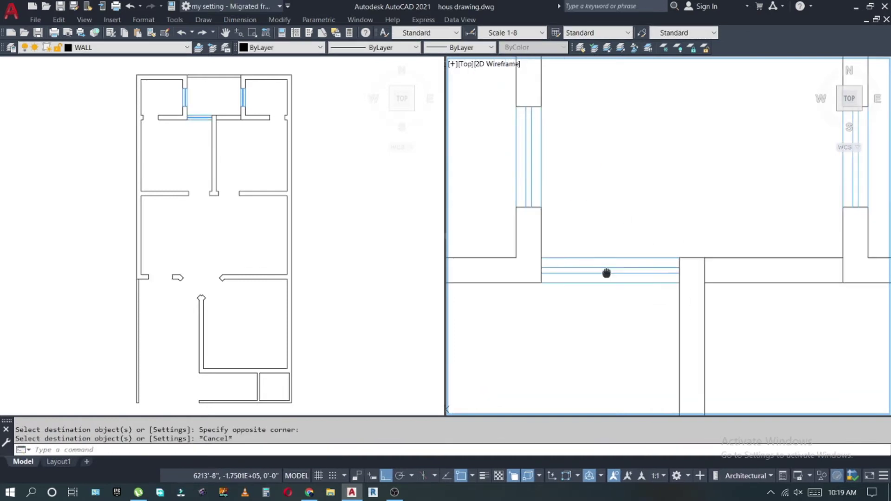
Copy the blue window lines into the lower-left room's bottom-wall opening.
{"action": "key", "text": "Escape"}
{"action": "scroll", "coordinate": [654, 283], "scroll_direction": "up", "scroll_amount": 3}
{"action": "type", "text": "mi"}
{"action": "key", "text": "Return"}
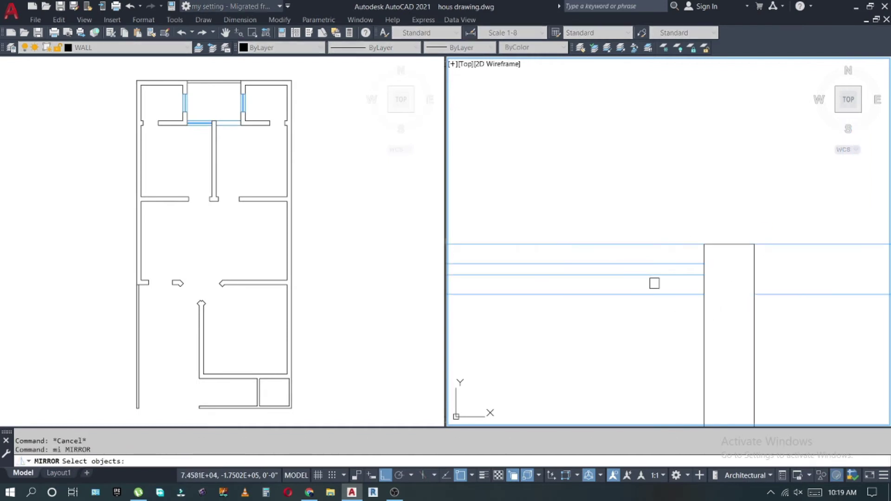
{"action": "key", "text": "Escape"}
{"action": "type", "text": "co"}
{"action": "key", "text": "Return"}
{"action": "left_click", "coordinate": [657, 214]}
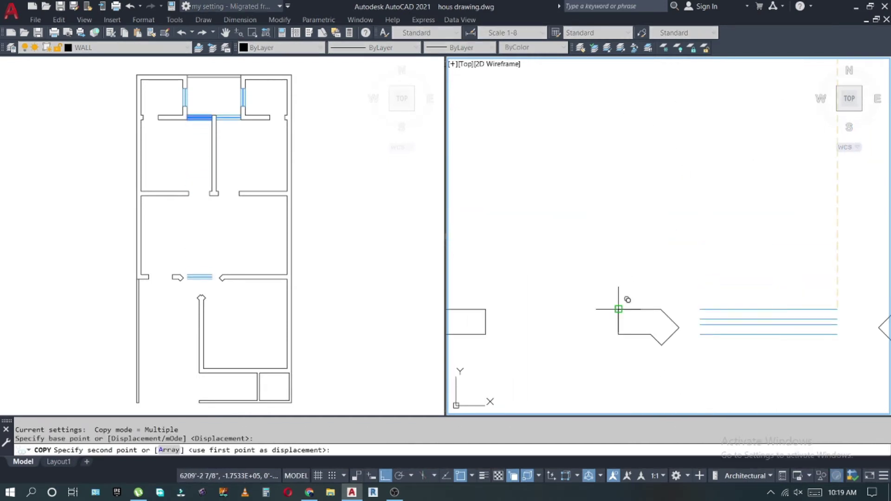
{"action": "left_click", "coordinate": [557, 280]}
Stretch the copied window lines 12 into position in the bottom wall.
{"action": "key", "text": "Escape"}
{"action": "type", "text": "s"}
{"action": "key", "text": "Return"}
{"action": "left_click_drag", "start_coordinate": [558, 280], "coordinate": [507, 302]}
{"action": "scroll", "coordinate": [512, 255], "scroll_direction": "down", "scroll_amount": 2}
Draw and erase a stray line, then select the wall line in the left hall wall.
{"action": "key", "text": "Escape"}
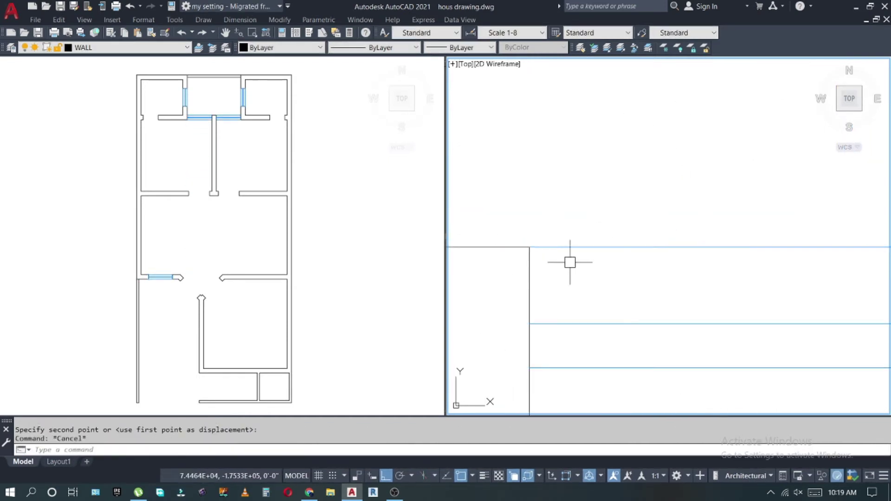
{"action": "scroll", "coordinate": [641, 257], "scroll_direction": "down", "scroll_amount": 2}
{"action": "scroll", "coordinate": [676, 255], "scroll_direction": "down", "scroll_amount": 3}
{"action": "scroll", "coordinate": [676, 255], "scroll_direction": "up", "scroll_amount": 3}
{"action": "type", "text": "l"}
{"action": "key", "text": "Return"}
{"action": "left_click", "coordinate": [718, 259]}
{"action": "left_click", "coordinate": [641, 234]}
{"action": "key", "text": "Delete"}
{"action": "key", "text": "Escape"}
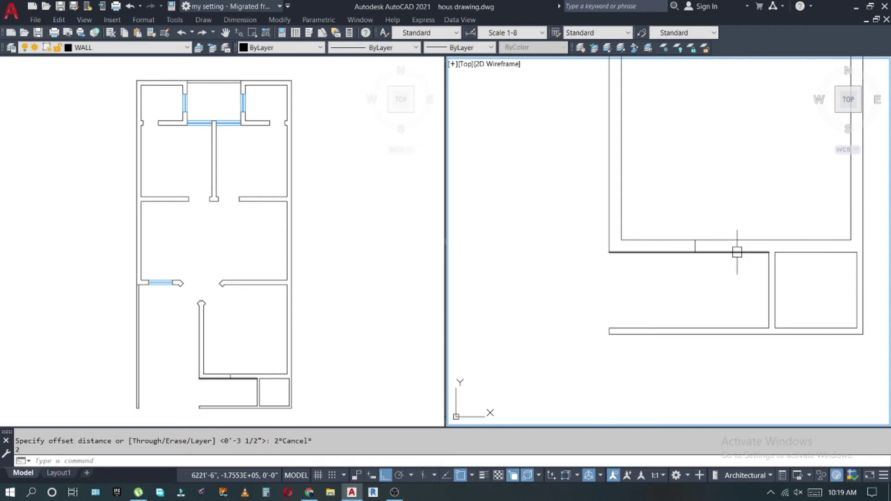
{"action": "scroll", "coordinate": [692, 241], "scroll_direction": "up", "scroll_amount": 2}
{"action": "left_click", "coordinate": [712, 251]}
{"action": "key", "text": "Escape"}
{"action": "type", "text": "l"}
{"action": "key", "text": "Return"}
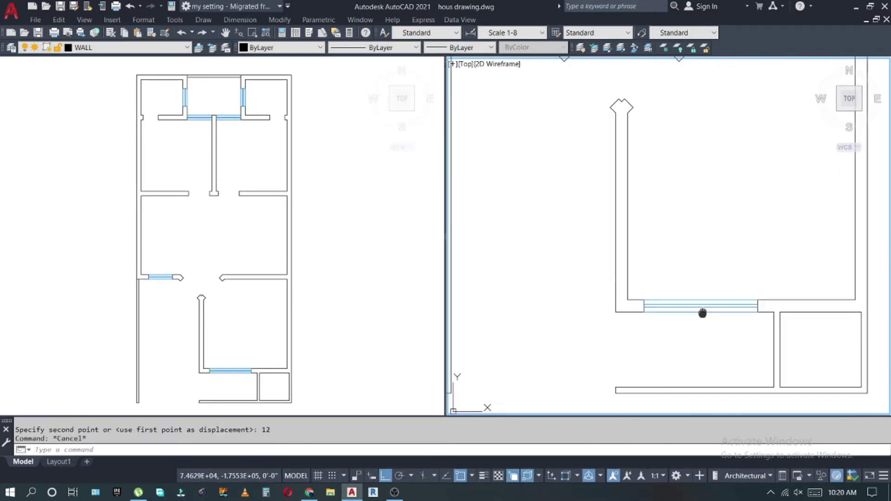
Move the short wall line down 4.5 to open a doorway into the bottom-right room.
{"action": "scroll", "coordinate": [723, 279], "scroll_direction": "up", "scroll_amount": 3}
{"action": "type", "text": "l"}
{"action": "key", "text": "Return"}
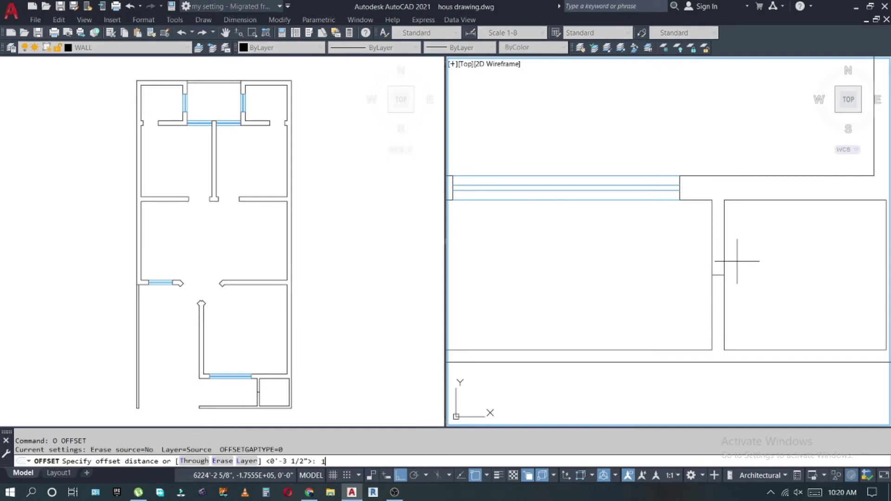
{"action": "type", "text": "m"}
{"action": "key", "text": "Return"}
{"action": "scroll", "coordinate": [705, 377], "scroll_direction": "up", "scroll_amount": 2}
{"action": "left_click", "coordinate": [712, 284]}
{"action": "key", "text": "Return"}
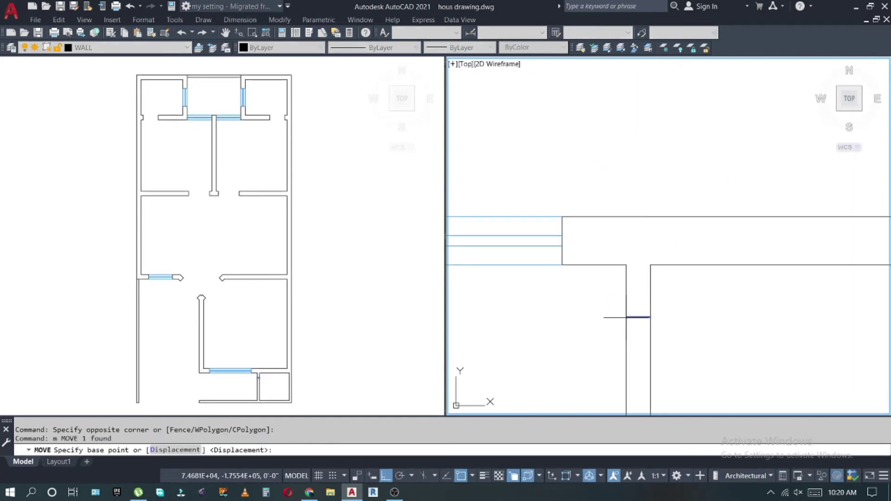
{"action": "type", "text": "4.5"}
{"action": "key", "text": "Return"}
{"action": "key", "text": "Escape"}
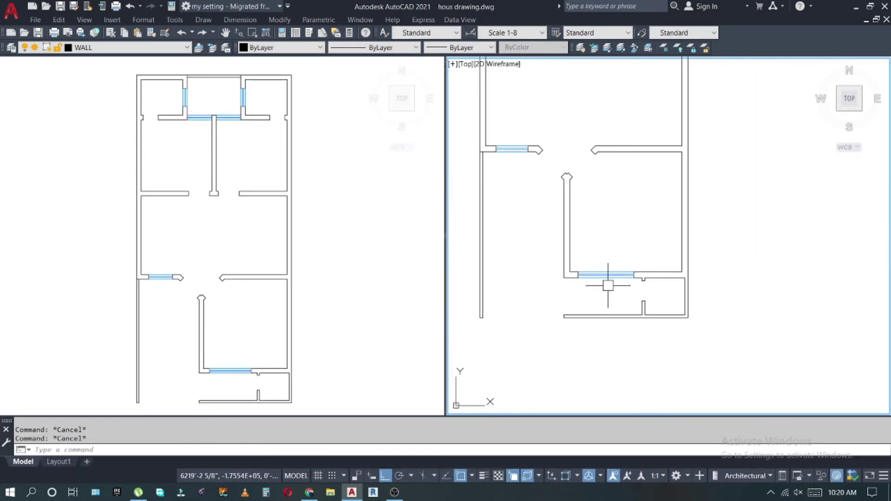
Pan toward the lower rooms and try offsetting the left wall line by 3.
{"action": "middle_click_drag", "start_coordinate": [608, 286], "coordinate": [618, 324]}
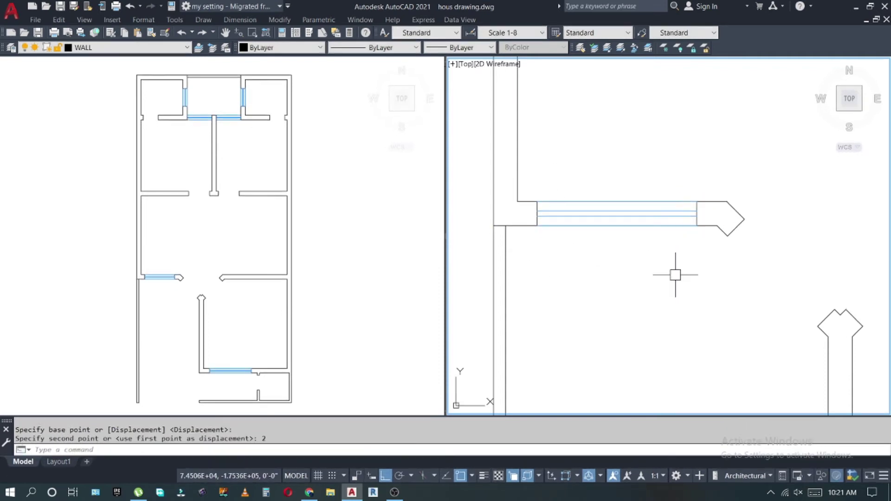
{"action": "type", "text": "o"}
{"action": "key", "text": "Return"}
{"action": "type", "text": "3"}
{"action": "key", "text": "Escape"}
Draw a diagonal stair line from the left window to the vertical wall and offset it by 12.
{"action": "middle_click_drag", "start_coordinate": [786, 319], "coordinate": [637, 270]}
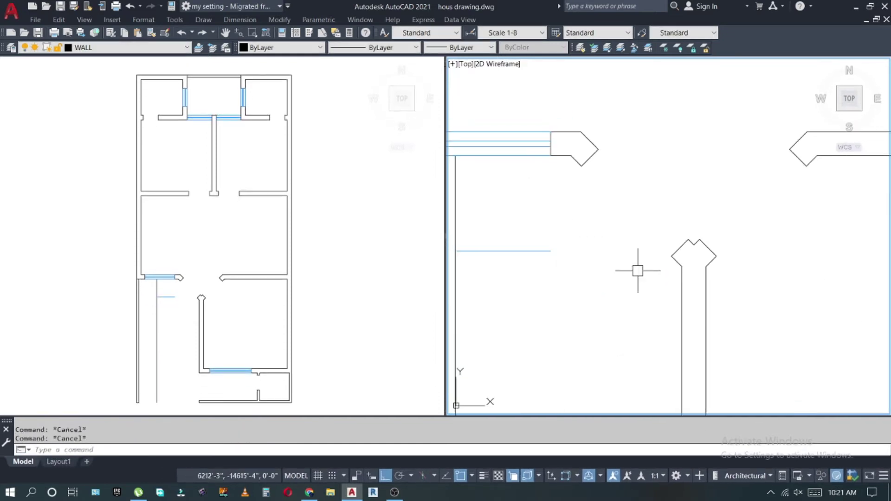
{"action": "key", "text": "l"}
{"action": "key", "text": "Return"}
{"action": "left_click", "coordinate": [580, 165]}
{"action": "left_click", "coordinate": [671, 255]}
{"action": "key", "text": "Return"}
{"action": "key", "text": "o"}
Extend both diagonals to the walls and begin a line at the blue line's endpoint.
{"action": "key", "text": "Return"}
{"action": "type", "text": "12"}
{"action": "key", "text": "Return"}
{"action": "key", "text": "Escape"}
{"action": "key", "text": "Escape"}
{"action": "middle_click_drag", "start_coordinate": [529, 268], "coordinate": [577, 252]}
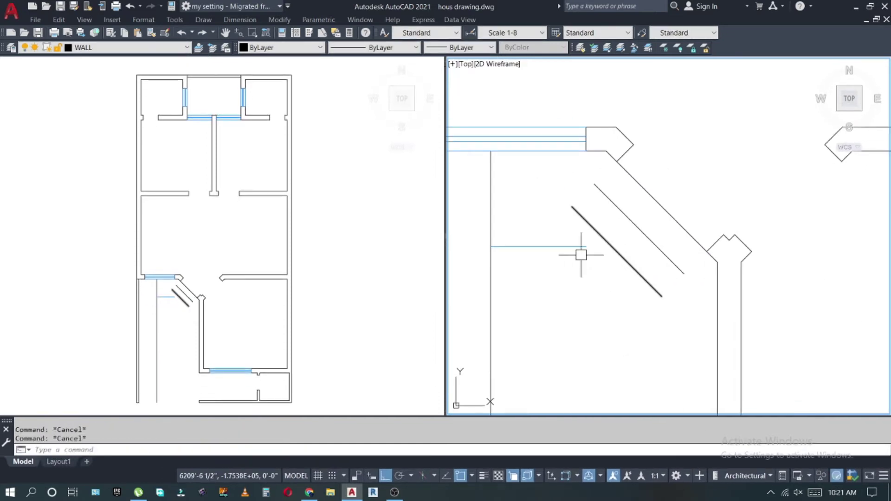
{"action": "type", "text": "ex"}
Trim and re-extend the diagonal stair lines so they meet the walls cleanly.
{"action": "key", "text": "Return"}
{"action": "key", "text": "Escape"}
{"action": "key", "text": "Escape"}
{"action": "key", "text": "l"}
{"action": "key", "text": "Return"}
{"action": "left_click", "coordinate": [624, 236]}
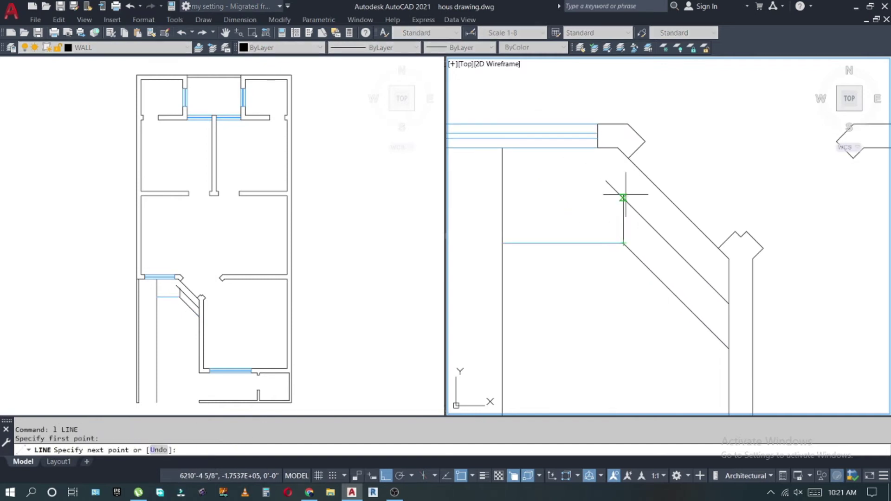
{"action": "key", "text": "Escape"}
{"action": "type", "text": "tr"}
{"action": "key", "text": "Return"}
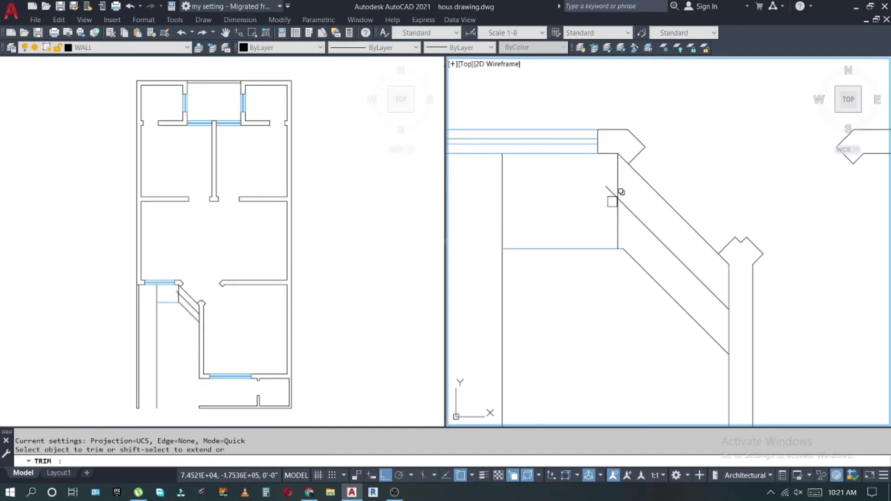
{"action": "key", "text": "Escape"}
{"action": "key", "text": "Escape"}
{"action": "scroll", "coordinate": [650, 232], "scroll_direction": "down", "scroll_amount": 2}
{"action": "scroll", "coordinate": [730, 232], "scroll_direction": "up", "scroll_amount": 3}
{"action": "type", "text": "ex"}
{"action": "key", "text": "Return"}
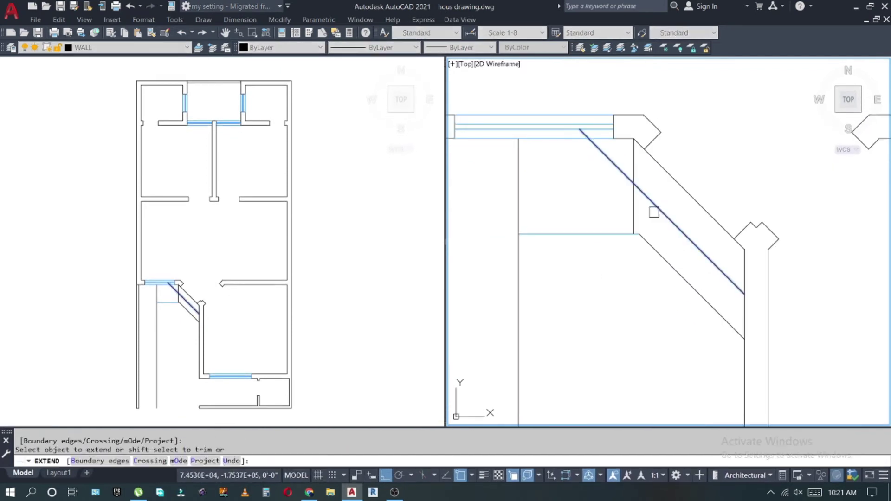
{"action": "key", "text": "Escape"}
{"action": "key", "text": "Escape"}
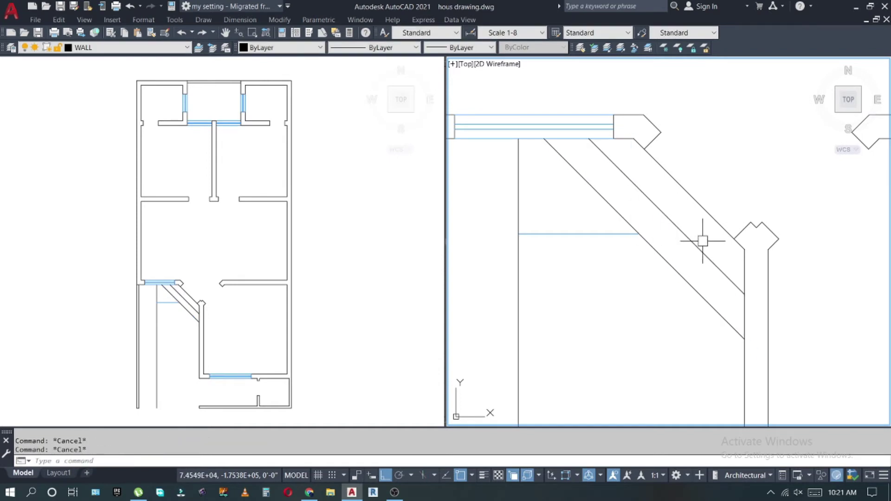
{"action": "type", "text": "o"}
{"action": "key", "text": "Return"}
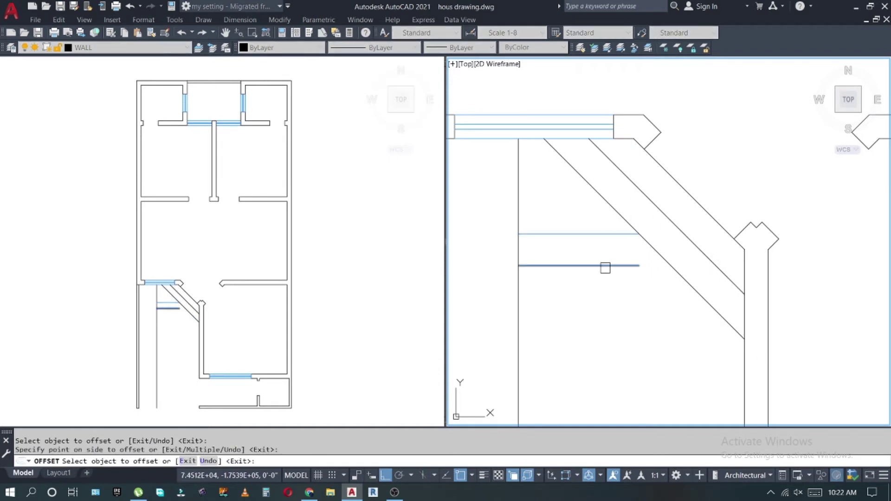
Draw a horizontal line across the stair edge.
{"action": "mouse_move", "coordinate": [643, 302]}
{"action": "middle_mouse_down"}
{"action": "mouse_move", "coordinate": [609, 255]}
{"action": "mouse_move", "coordinate": [650, 254]}
{"action": "middle_mouse_up"}
{"action": "key", "text": "l"}
{"action": "key", "text": "Return"}
{"action": "left_click", "coordinate": [602, 226]}
{"action": "left_click", "coordinate": [506, 227]}
{"action": "key", "text": "Escape"}
Add an extra stair tread by offsetting the bottom tread line 1 unit.
{"action": "key", "text": "o"}
{"action": "key", "text": "Return"}
{"action": "key", "text": "1"}
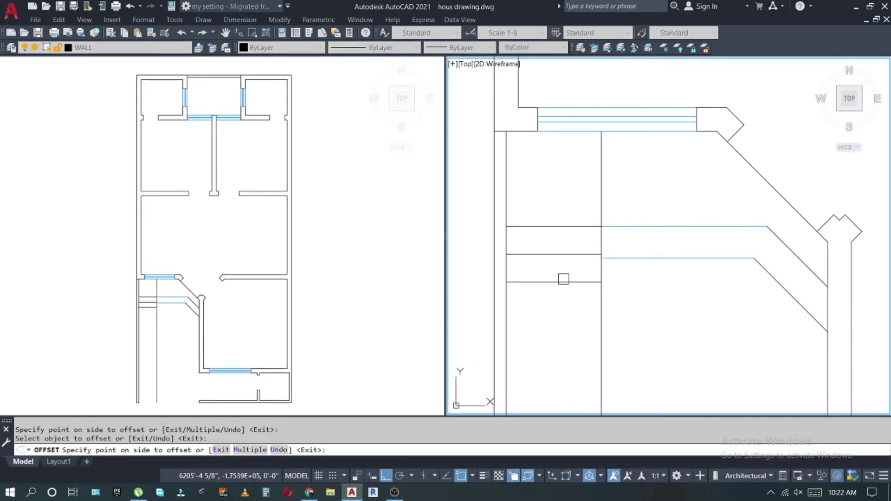
{"action": "left_click", "coordinate": [561, 338]}
{"action": "left_click", "coordinate": [562, 371]}
{"action": "scroll", "coordinate": [601, 216], "scroll_direction": "down", "scroll_amount": 3}
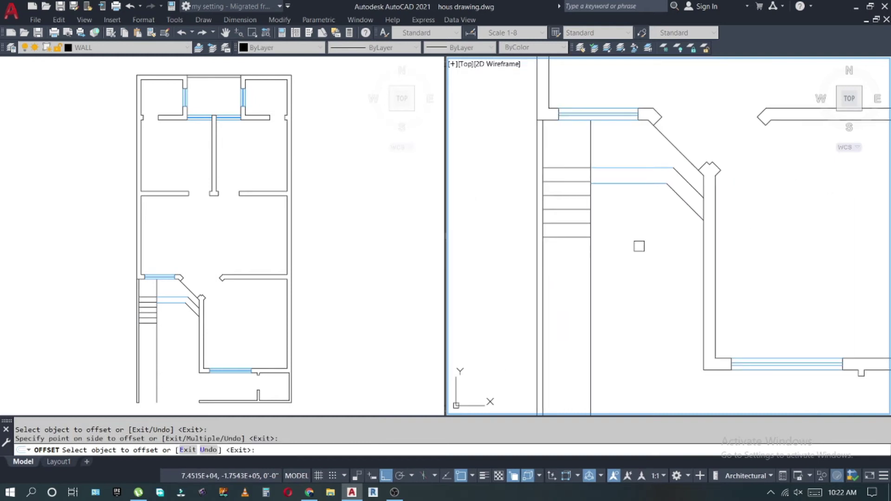
{"action": "key", "text": "Escape"}
{"action": "scroll", "coordinate": [577, 298], "scroll_direction": "up", "scroll_amount": 3}
Place an Express Tools zig-zag break-line symbol across the stair flight.
{"action": "key", "text": "l"}
{"action": "key", "text": "Return"}
{"action": "left_click", "coordinate": [600, 279]}
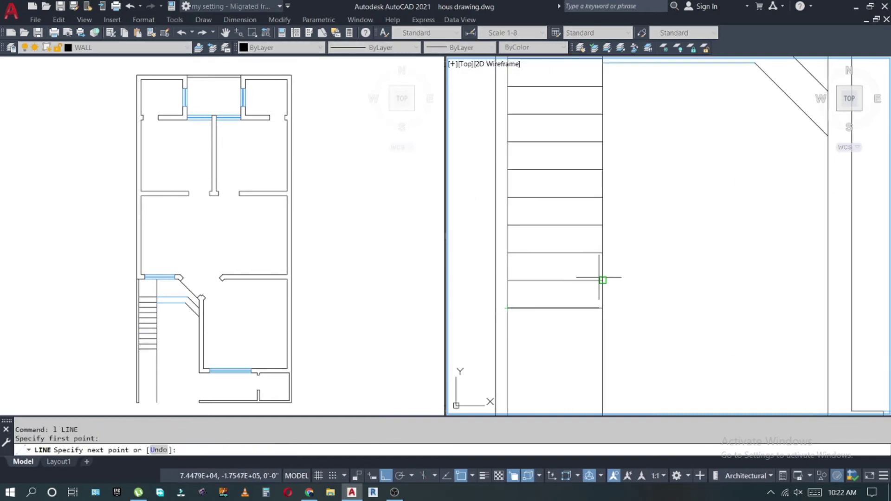
{"action": "key", "text": "Escape"}
{"action": "left_click", "coordinate": [423, 20]}
{"action": "left_click", "coordinate": [543, 99]}
{"action": "left_click", "coordinate": [603, 280]}
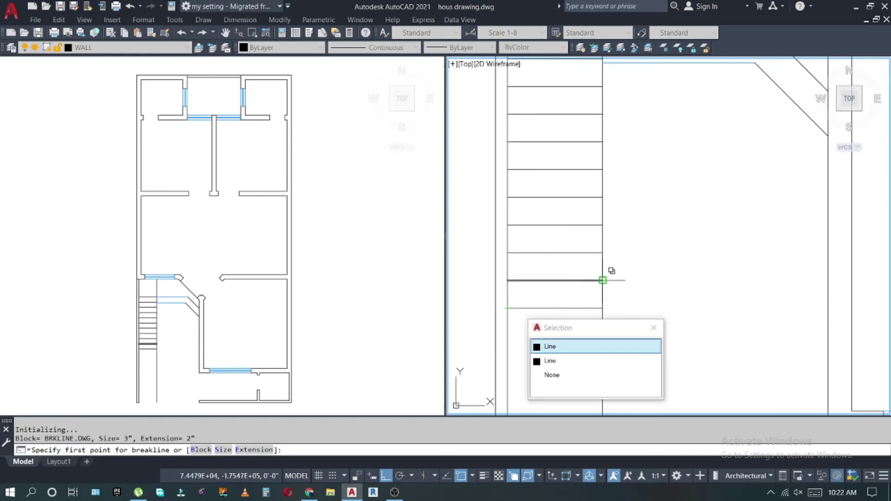
{"action": "left_click", "coordinate": [538, 345]}
{"action": "left_click", "coordinate": [618, 307]}
{"action": "left_click", "coordinate": [642, 322]}
{"action": "left_click", "coordinate": [561, 300]}
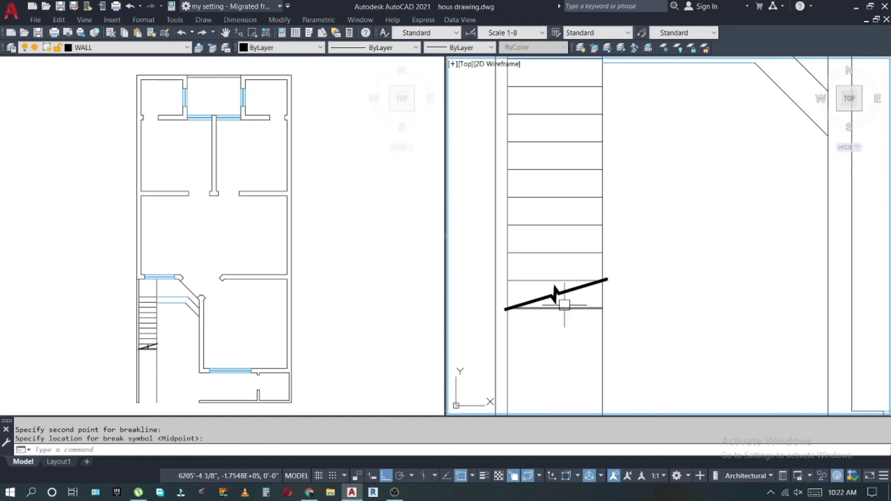
Trim the tread line beyond the break line.
{"action": "scroll", "coordinate": [563, 302], "scroll_direction": "up", "scroll_amount": 3}
{"action": "type", "text": "tr"}
{"action": "key", "text": "Return"}
{"action": "left_click", "coordinate": [636, 325]}
Erase the leftover lower line and scale the break-line symbol by 5.
{"action": "type", "text": "e"}
{"action": "key", "text": "Return"}
{"action": "type", "text": "s"}
{"action": "key", "text": "Return"}
{"action": "left_click", "coordinate": [622, 315]}
{"action": "left_click", "coordinate": [571, 269]}
{"action": "key", "text": "Return"}
{"action": "scroll", "coordinate": [575, 297], "scroll_direction": "up", "scroll_amount": 2}
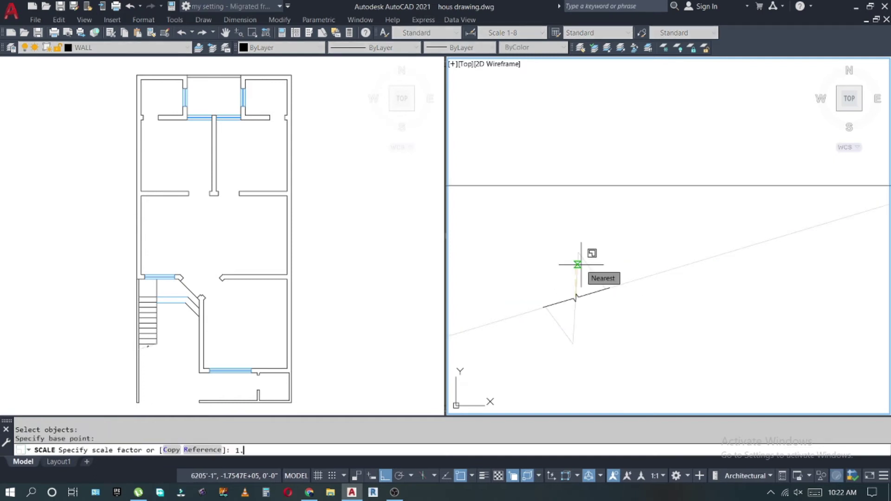
{"action": "type", "text": "5"}
Trim a stray line end off the stair.
{"action": "key", "text": "Return"}
{"action": "type", "text": "tr"}
{"action": "key", "text": "Return"}
{"action": "left_click", "coordinate": [690, 209]}
{"action": "key", "text": "Escape"}
{"action": "key", "text": "Return"}
{"action": "key", "text": "Escape"}
{"action": "type", "text": "l"}
{"action": "key", "text": "Return"}
Draw a diagonal line across the top of the stair flight.
{"action": "left_click", "coordinate": [647, 245]}
{"action": "left_click", "coordinate": [553, 152]}
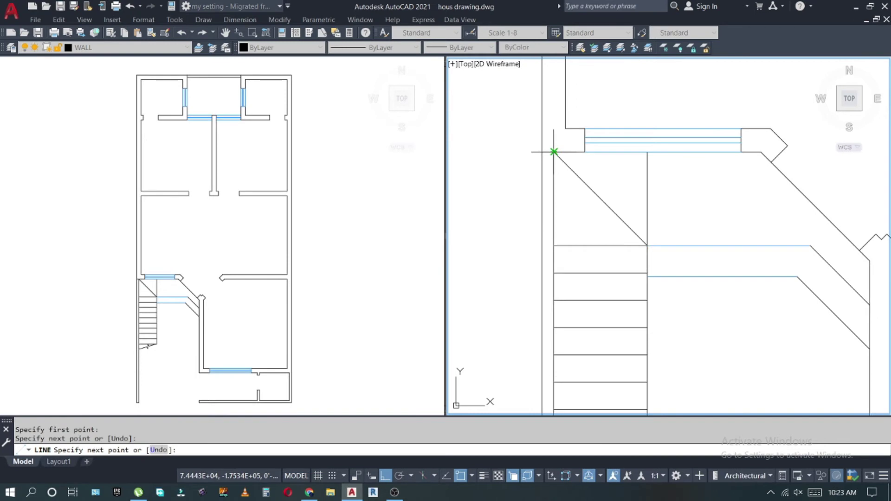
{"action": "key", "text": "Escape"}
{"action": "scroll", "coordinate": [641, 235], "scroll_direction": "down", "scroll_amount": 3}
{"action": "key", "text": "Escape"}
Move the crossing-selected stair lines onto the STAIR layer and start choosing its colour.
{"action": "left_click", "coordinate": [130, 48]}
{"action": "scroll", "coordinate": [76, 58], "scroll_direction": "down", "scroll_amount": 2}
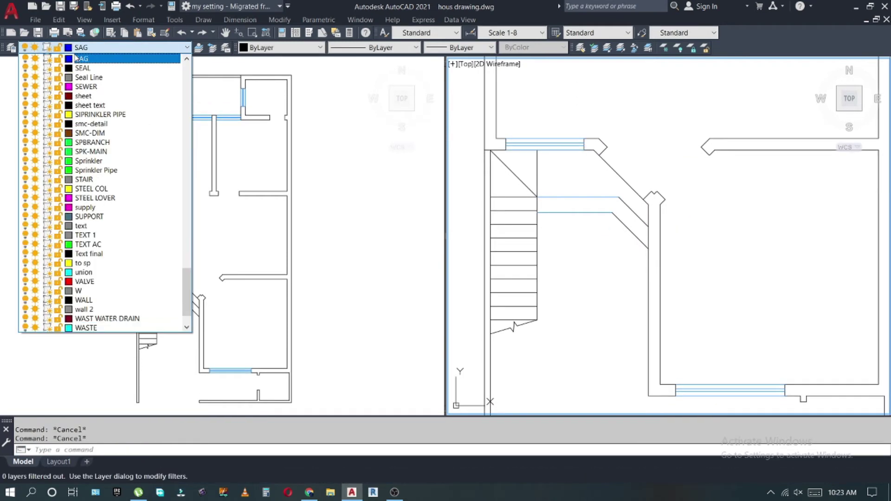
{"action": "scroll", "coordinate": [75, 57], "scroll_direction": "down", "scroll_amount": 2}
{"action": "key", "text": "Escape"}
{"action": "scroll", "coordinate": [603, 232], "scroll_direction": "up", "scroll_amount": 2}
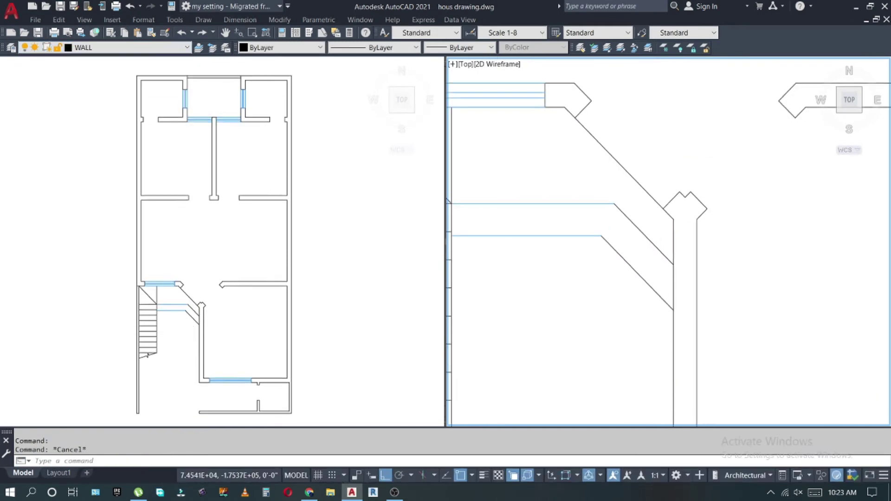
{"action": "scroll", "coordinate": [604, 232], "scroll_direction": "down", "scroll_amount": 2}
{"action": "left_click_drag", "start_coordinate": [603, 211], "coordinate": [482, 339]}
{"action": "scroll", "coordinate": [483, 339], "scroll_direction": "up", "scroll_amount": 3}
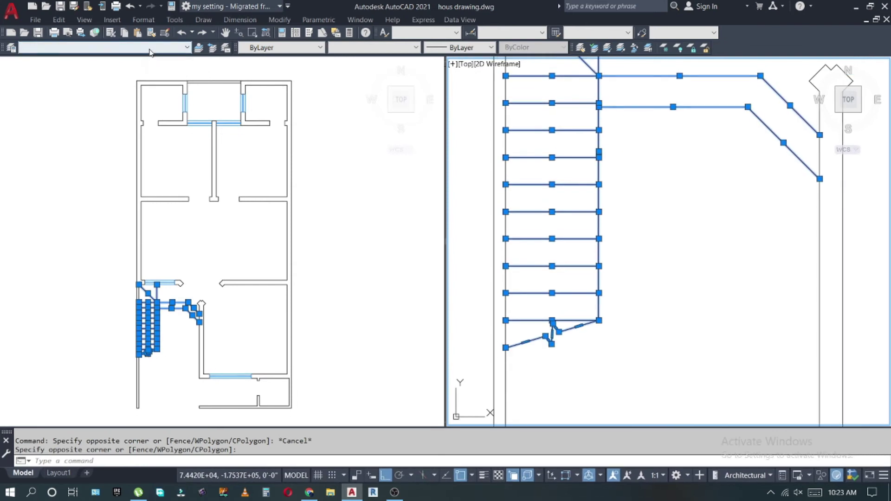
{"action": "left_click", "coordinate": [130, 48]}
{"action": "left_click", "coordinate": [103, 188]}
{"action": "key", "text": "Escape"}
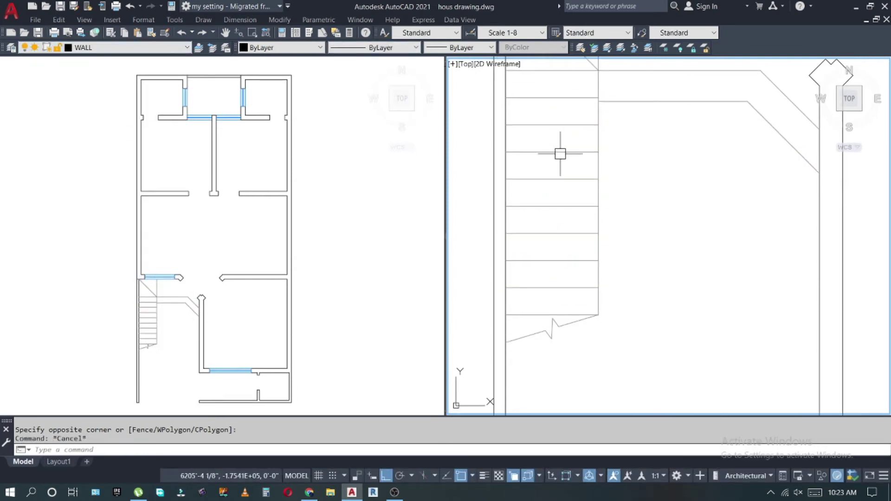
{"action": "left_click", "coordinate": [11, 48]}
{"action": "left_click", "coordinate": [430, 244]}
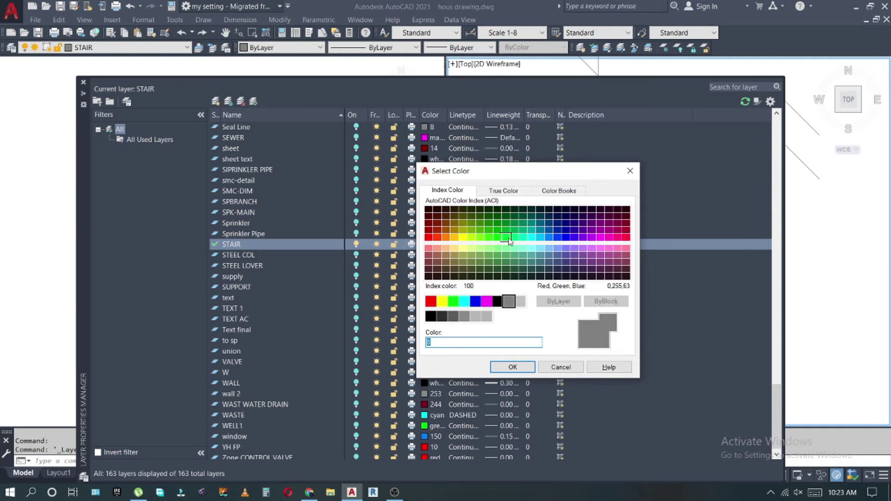
Set the STAIR layer colour to white (7).
{"action": "double_click", "coordinate": [497, 301]}
{"action": "left_click", "coordinate": [83, 82]}
{"action": "scroll", "coordinate": [642, 193], "scroll_direction": "down", "scroll_amount": 2}
{"action": "scroll", "coordinate": [617, 190], "scroll_direction": "up", "scroll_amount": 3}
{"action": "scroll", "coordinate": [603, 193], "scroll_direction": "up", "scroll_amount": 3}
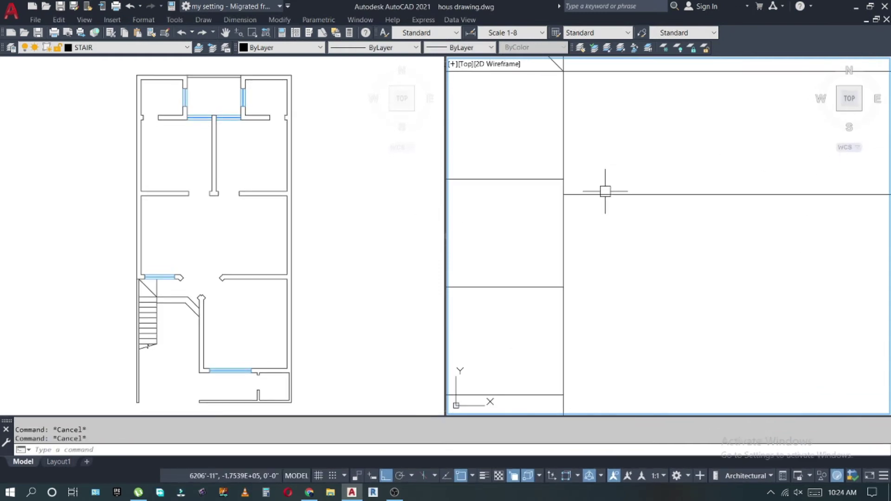
Offset the stair edge line by 1 to form a double-line rail.
{"action": "type", "text": "o"}
{"action": "key", "text": "Return"}
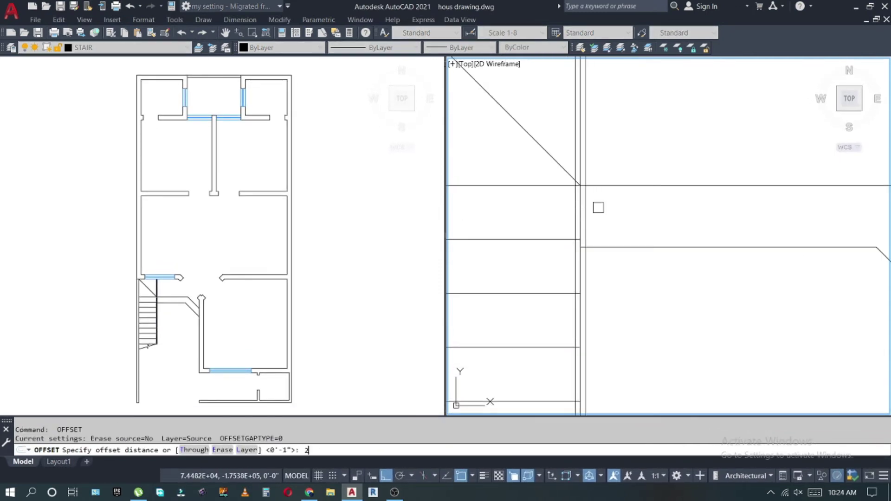
{"action": "type", "text": "1"}
{"action": "key", "text": "Return"}
{"action": "left_click", "coordinate": [601, 167]}
{"action": "left_click", "coordinate": [601, 153]}
{"action": "key", "text": "Escape"}
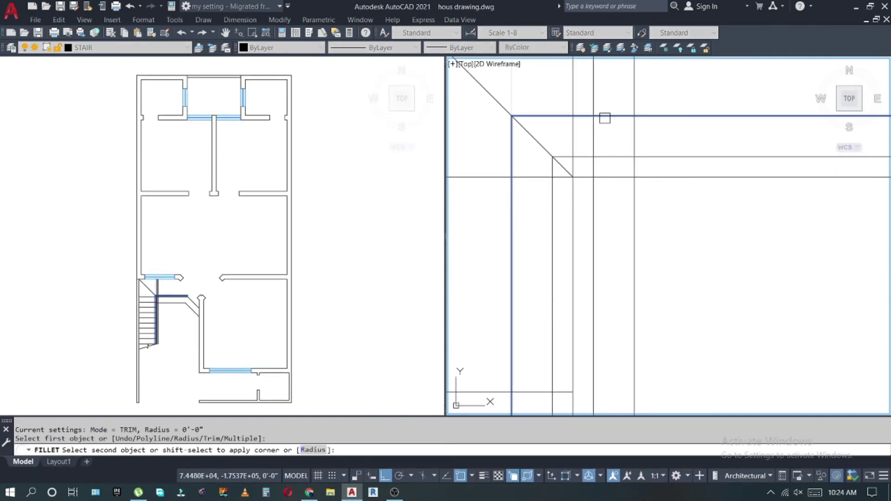
Fence-trim the overlapping rail line ends.
{"action": "scroll", "coordinate": [588, 191], "scroll_direction": "up", "scroll_amount": 3}
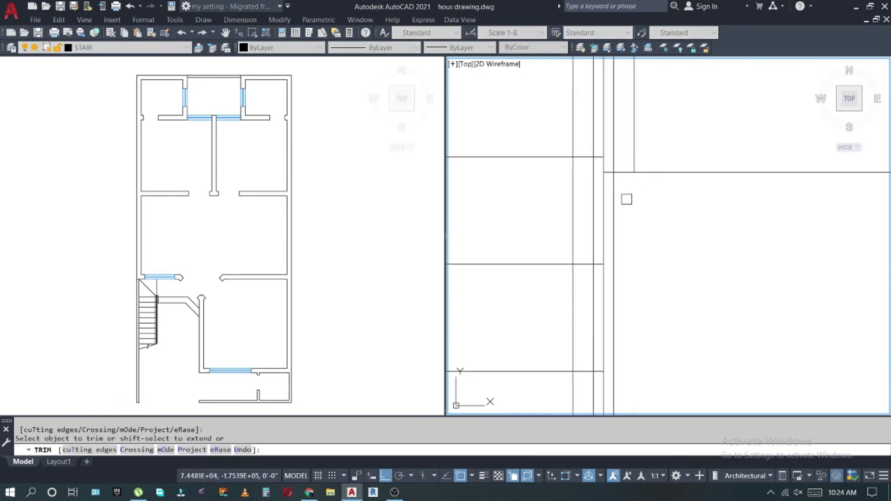
{"action": "scroll", "coordinate": [627, 159], "scroll_direction": "down", "scroll_amount": 2}
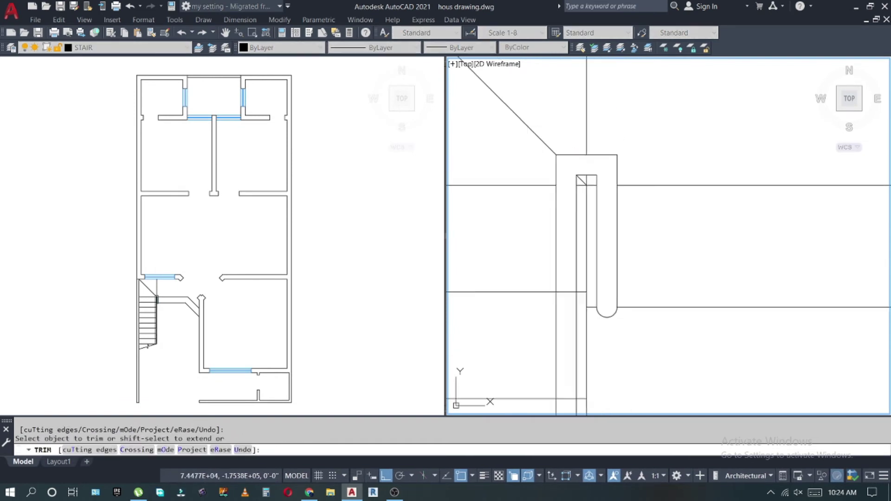
{"action": "left_click_drag", "start_coordinate": [572, 187], "coordinate": [565, 375]}
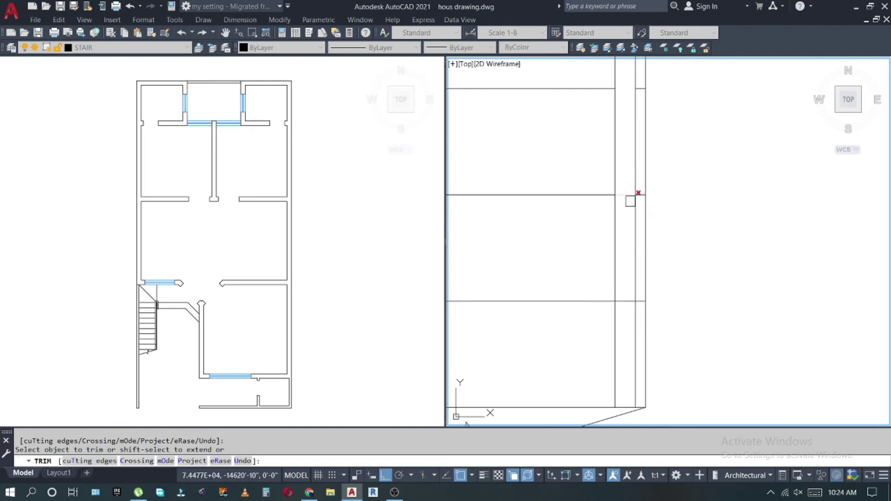
{"action": "scroll", "coordinate": [625, 347], "scroll_direction": "down", "scroll_amount": 6}
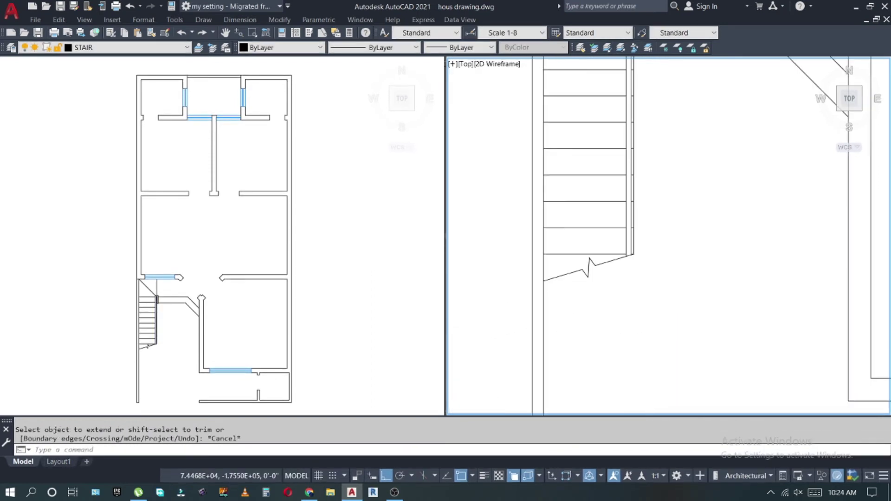
{"action": "scroll", "coordinate": [633, 189], "scroll_direction": "down", "scroll_amount": 5}
{"action": "scroll", "coordinate": [632, 189], "scroll_direction": "up", "scroll_amount": 5}
Draw the door leaf as a zero-width polyline 2 units long.
{"action": "type", "text": "pl"}
{"action": "key", "text": "Return"}
{"action": "scroll", "coordinate": [625, 220], "scroll_direction": "up", "scroll_amount": 5}
{"action": "left_click", "coordinate": [624, 220]}
{"action": "key", "text": "Escape"}
{"action": "key", "text": "Return"}
{"action": "key", "text": "w"}
{"action": "key", "text": "Return"}
{"action": "key", "text": "0"}
{"action": "key", "text": "Return"}
{"action": "key", "text": "Escape"}
Draw a radius-42 circle at the door hinge and trim it to a swing arc.
{"action": "key", "text": "Return"}
{"action": "type", "text": "2"}
{"action": "key", "text": "Escape"}
{"action": "key", "text": "c"}
{"action": "key", "text": "Return"}
{"action": "left_click", "coordinate": [667, 251]}
{"action": "type", "text": "42"}
{"action": "key", "text": "Return"}
{"action": "key", "text": "t"}
{"action": "key", "text": "r"}
{"action": "key", "text": "Return"}
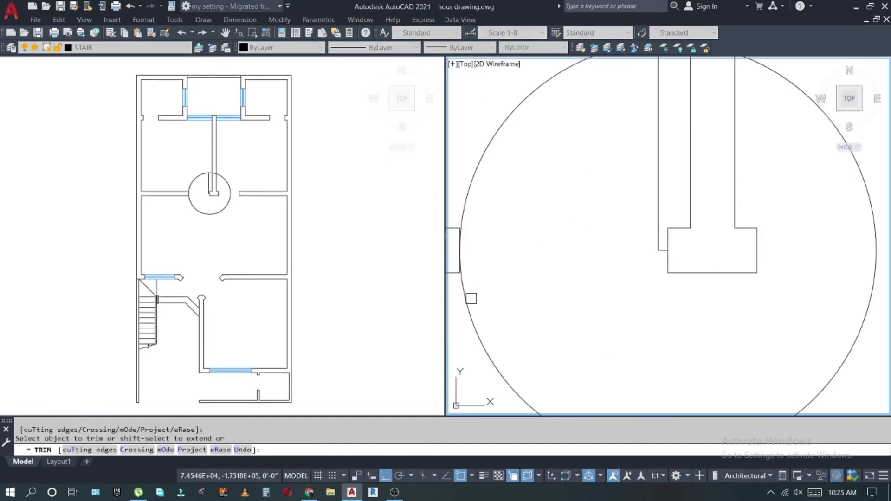
{"action": "left_click", "coordinate": [641, 194]}
{"action": "key", "text": "Escape"}
{"action": "left_click", "coordinate": [586, 212]}
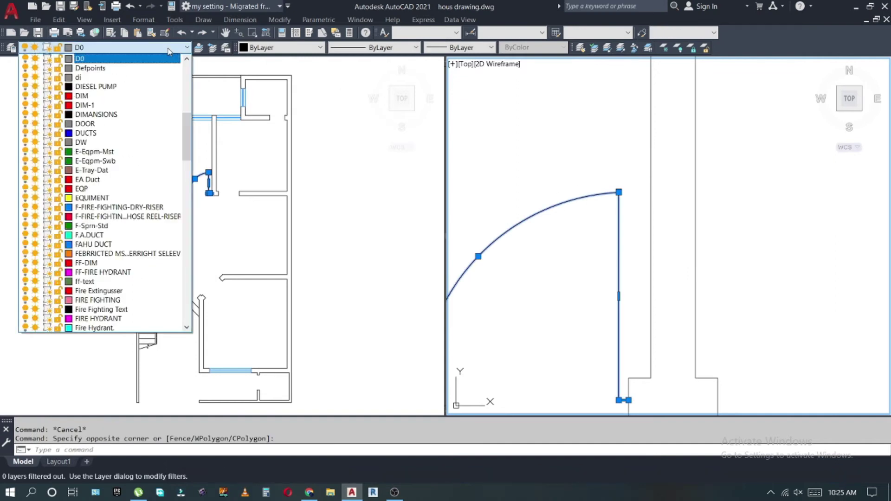
Make the door layer orange (colour 30) and turn on lineweight display.
{"action": "left_click", "coordinate": [169, 51]}
{"action": "left_click", "coordinate": [10, 47]}
{"action": "left_click", "coordinate": [427, 204]}
{"action": "type", "text": "30"}
{"action": "key", "text": "Return"}
{"action": "left_click", "coordinate": [83, 82]}
{"action": "left_click", "coordinate": [483, 476]}
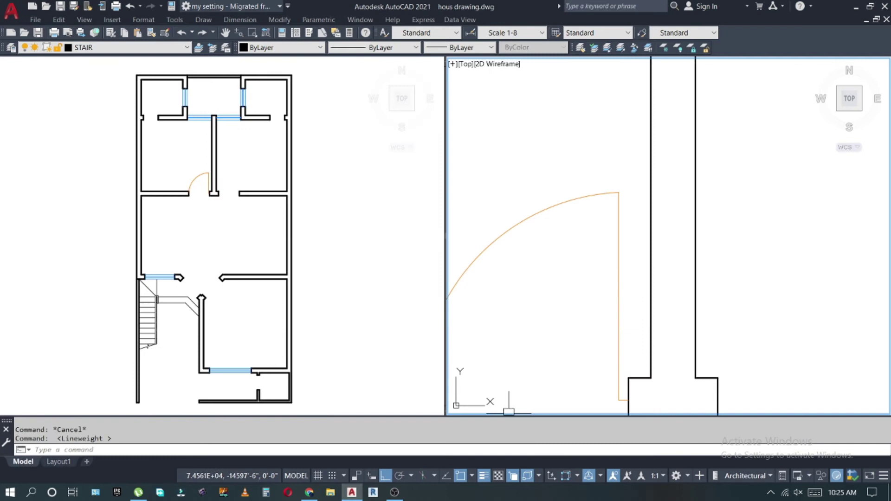
Mirror the door swing across the partition to form a double door.
{"action": "type", "text": "mi"}
{"action": "key", "text": "Return"}
{"action": "left_click_drag", "start_coordinate": [603, 209], "coordinate": [450, 408]}
{"action": "left_click", "coordinate": [571, 139]}
{"action": "left_click", "coordinate": [571, 372]}
{"action": "key", "text": "Return"}
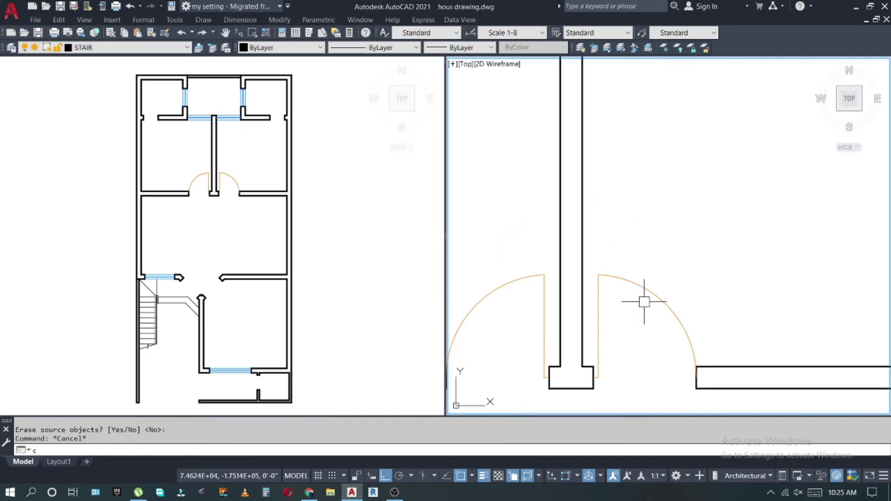
{"action": "key", "text": "Escape"}
{"action": "key", "text": "Escape"}
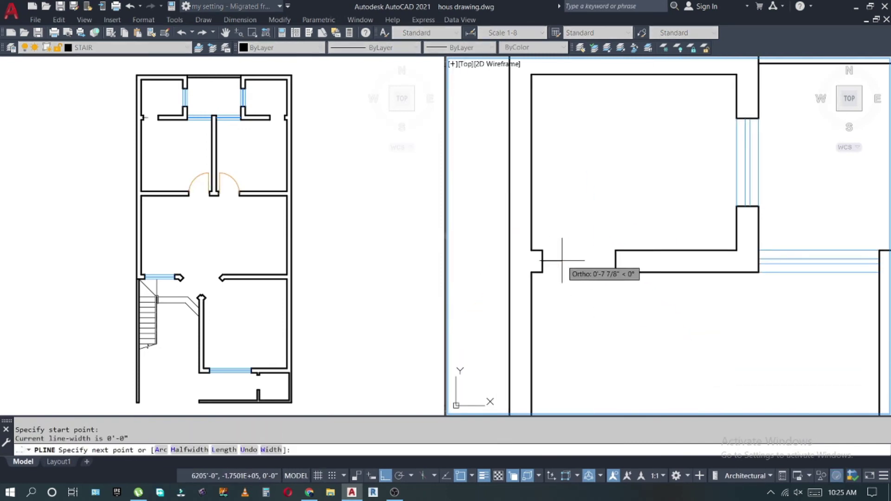
{"action": "type", "text": "3"}
{"action": "key", "text": "Escape"}
Draw and trim a circle for the top-left room's single door swing.
{"action": "type", "text": "c"}
{"action": "key", "text": "Return"}
{"action": "scroll", "coordinate": [547, 257], "scroll_direction": "up", "scroll_amount": 6}
{"action": "scroll", "coordinate": [594, 255], "scroll_direction": "down", "scroll_amount": 3}
{"action": "type", "text": "tr"}
{"action": "key", "text": "Return"}
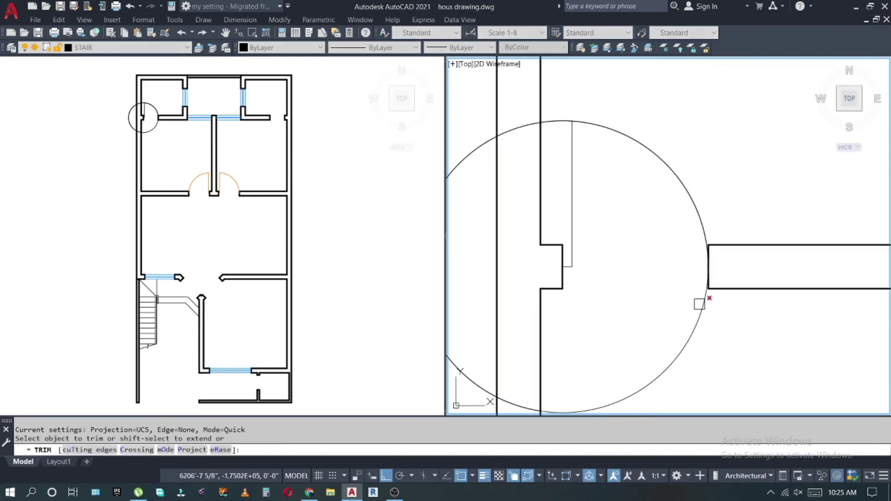
{"action": "key", "text": "Escape"}
{"action": "key", "text": "Escape"}
{"action": "scroll", "coordinate": [668, 116], "scroll_direction": "down", "scroll_amount": 2}
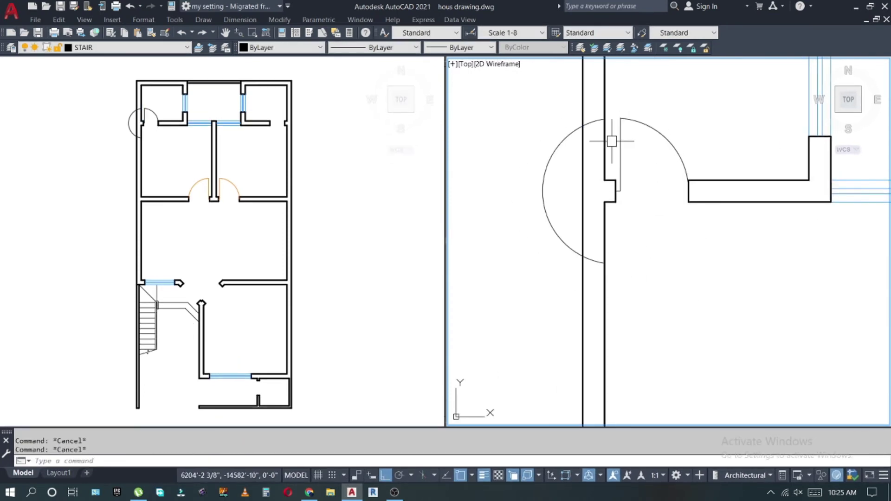
{"action": "scroll", "coordinate": [596, 152], "scroll_direction": "down", "scroll_amount": 3}
Finish the door arc, then mirror the top-left door across the plan's centre, keeping the original.
{"action": "left_click", "coordinate": [682, 315]}
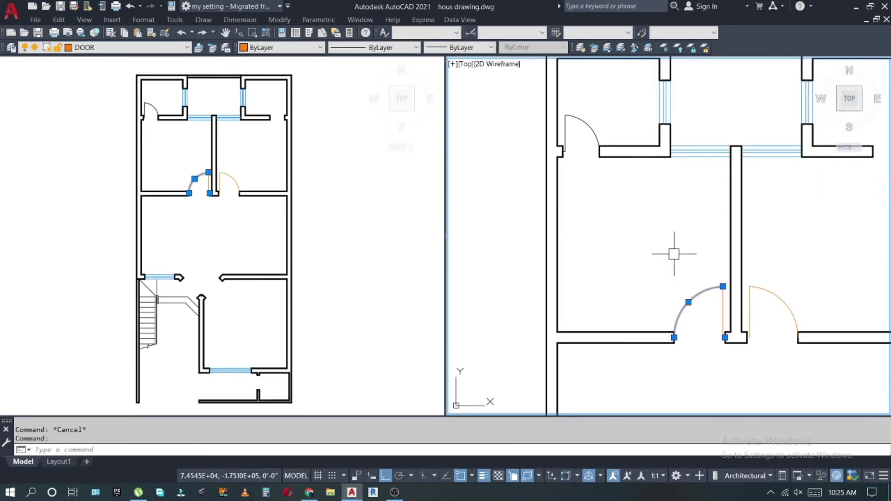
{"action": "type", "text": "ma"}
{"action": "key", "text": "Escape"}
{"action": "type", "text": "mi"}
{"action": "left_click", "coordinate": [557, 130]}
{"action": "left_click", "coordinate": [506, 160]}
{"action": "key", "text": "Return"}
{"action": "left_click", "coordinate": [602, 212]}
{"action": "key", "text": "Return"}
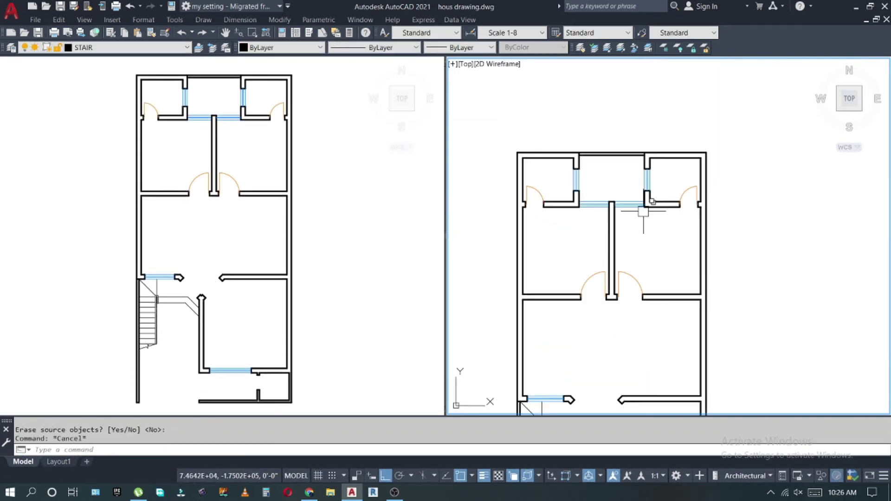
Copy the top-right door into the bottom-right room.
{"action": "type", "text": "co"}
{"action": "key", "text": "Return"}
{"action": "scroll", "coordinate": [788, 142], "scroll_direction": "up", "scroll_amount": 5}
{"action": "left_click", "coordinate": [565, 134]}
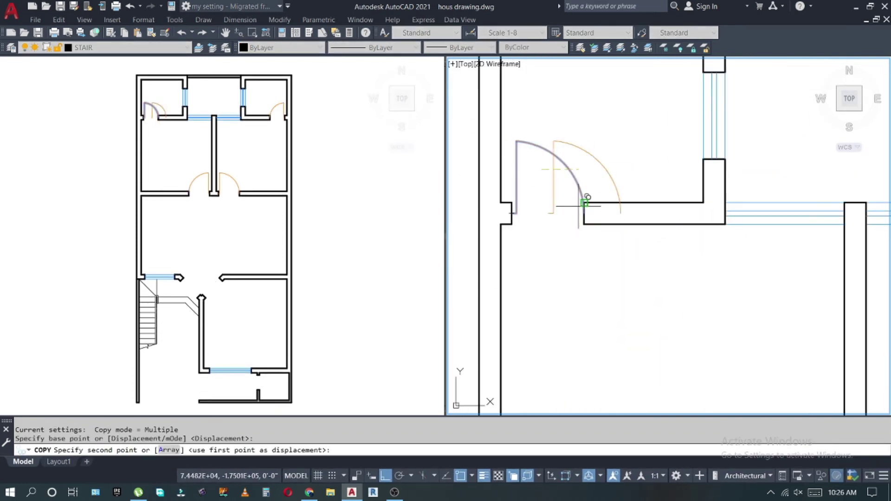
{"action": "scroll", "coordinate": [533, 141], "scroll_direction": "down", "scroll_amount": 3}
{"action": "scroll", "coordinate": [641, 306], "scroll_direction": "up", "scroll_amount": 4}
{"action": "left_click", "coordinate": [708, 306]}
{"action": "key", "text": "Escape"}
Rotate the copied door about its hinge to a new orientation.
{"action": "type", "text": "ro"}
{"action": "key", "text": "Return"}
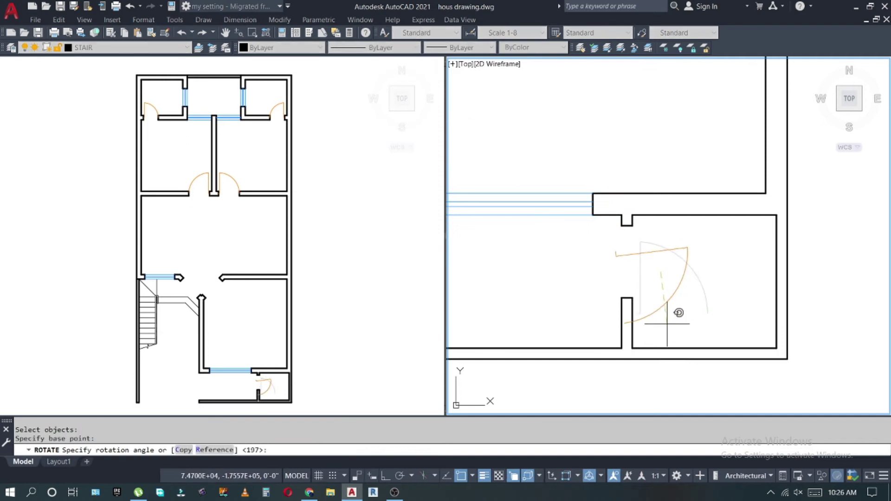
{"action": "left_click", "coordinate": [670, 302]}
{"action": "left_click", "coordinate": [620, 242]}
{"action": "left_click", "coordinate": [650, 163]}
{"action": "key", "text": "Escape"}
Copy the door to a spot near the stair opening.
{"action": "type", "text": "co"}
{"action": "key", "text": "Return"}
{"action": "left_click", "coordinate": [703, 195]}
{"action": "key", "text": "Return"}
{"action": "scroll", "coordinate": [650, 232], "scroll_direction": "down", "scroll_amount": 4}
{"action": "left_click", "coordinate": [621, 238]}
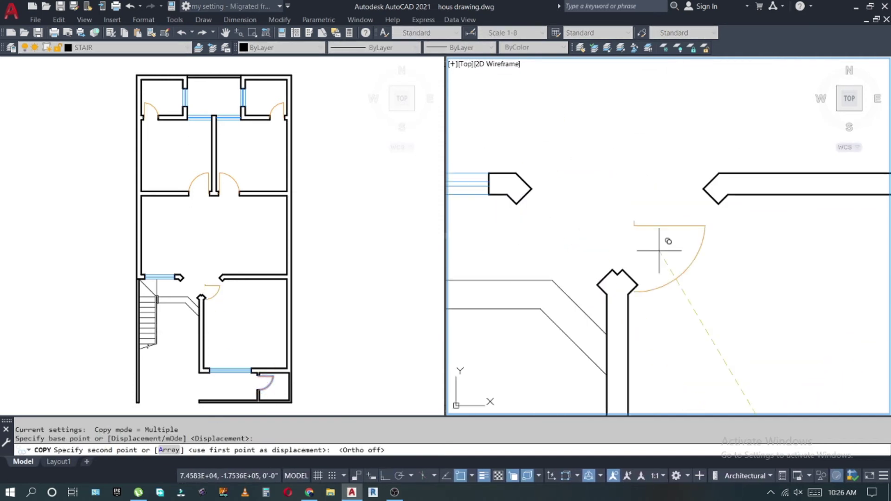
{"action": "left_click", "coordinate": [659, 232]}
{"action": "key", "text": "Escape"}
{"action": "key", "text": "Delete"}
Draw a new door-leaf circle of radius 1 near the lower rooms.
{"action": "type", "text": "pl"}
{"action": "key", "text": "Return"}
{"action": "left_click", "coordinate": [494, 283]}
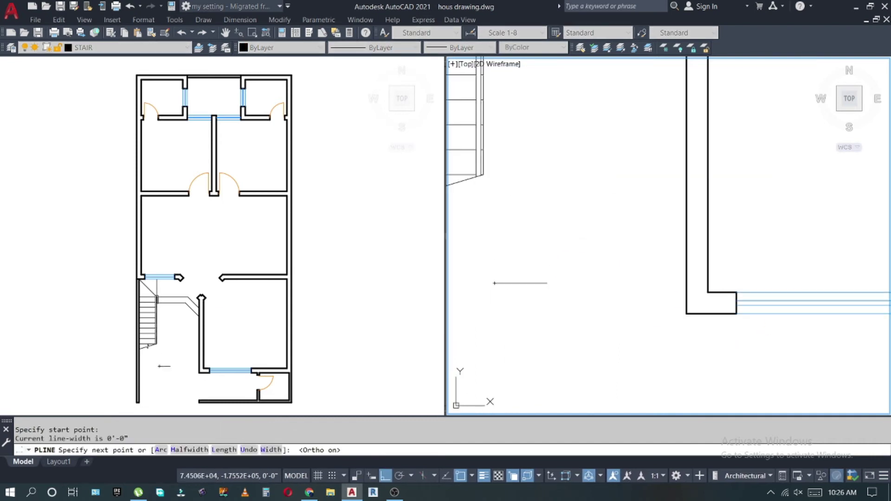
{"action": "key", "text": "Escape"}
{"action": "type", "text": "c"}
{"action": "key", "text": "Return"}
{"action": "left_click", "coordinate": [494, 283]}
{"action": "scroll", "coordinate": [556, 232], "scroll_direction": "up", "scroll_amount": 3}
{"action": "type", "text": "1"}
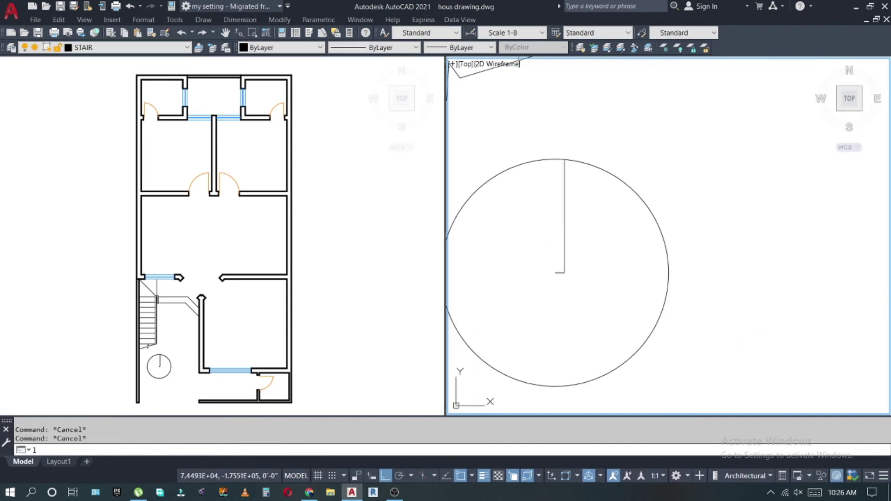
{"action": "key", "text": "Return"}
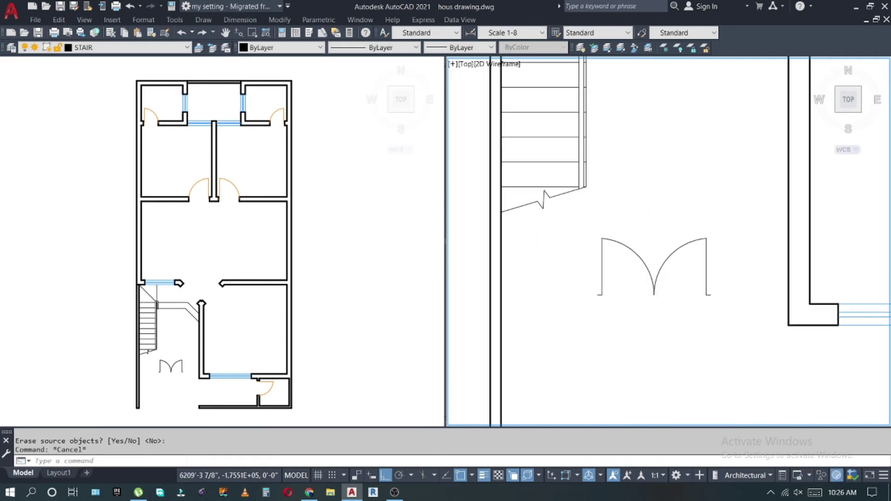
Match the new door leaf's properties to an existing door with MATCHPROP.
{"action": "type", "text": "ma"}
{"action": "key", "text": "Return"}
{"action": "left_click", "coordinate": [825, 259]}
{"action": "left_click_drag", "start_coordinate": [640, 190], "coordinate": [521, 238]}
{"action": "key", "text": "Escape"}
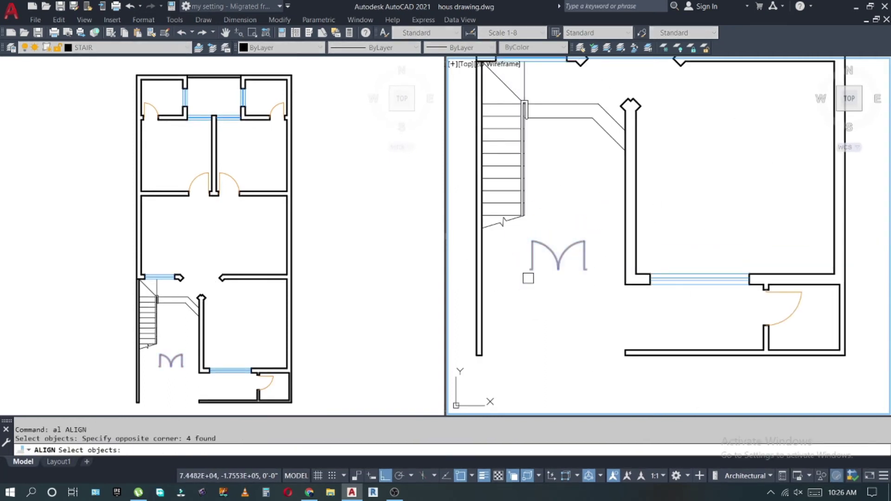
{"action": "key", "text": "Return"}
Align the new door leaf into the wall opening below the hall.
{"action": "left_click", "coordinate": [531, 269]}
{"action": "left_click", "coordinate": [623, 229]}
{"action": "left_click", "coordinate": [611, 362]}
{"action": "scroll", "coordinate": [635, 176], "scroll_direction": "up", "scroll_amount": 3}
{"action": "left_click", "coordinate": [635, 176]}
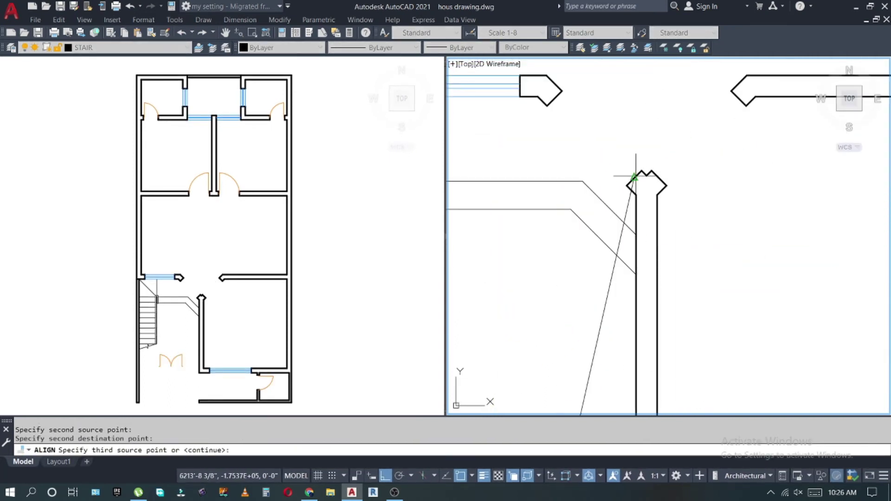
{"action": "key", "text": "Return"}
{"action": "key", "text": "Return"}
Mirror the door leaf with the source erased to form the angled double door.
{"action": "type", "text": "mi"}
{"action": "key", "text": "Return"}
{"action": "key", "text": "Return"}
{"action": "key", "text": "Return"}
{"action": "type", "text": "mi"}
{"action": "left_click", "coordinate": [667, 109]}
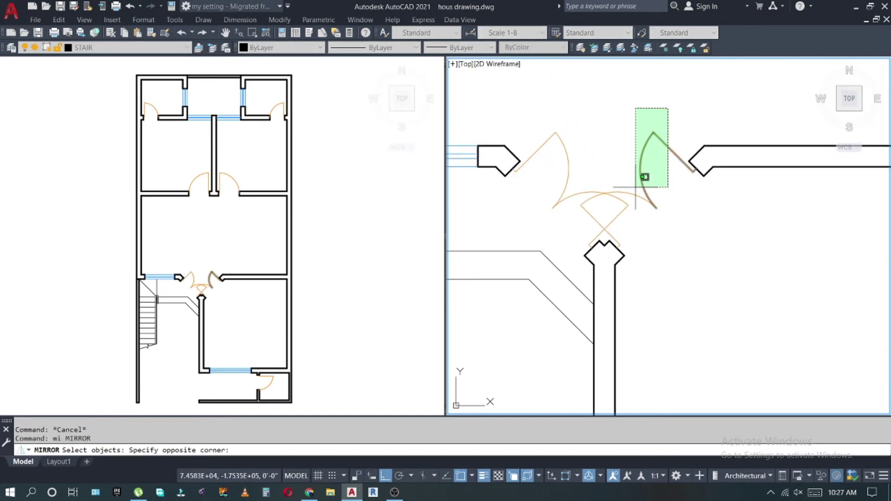
{"action": "left_click", "coordinate": [635, 187]}
{"action": "scroll", "coordinate": [625, 238], "scroll_direction": "up", "scroll_amount": 5}
{"action": "left_click", "coordinate": [581, 282]}
{"action": "left_click", "coordinate": [607, 249]}
{"action": "type", "text": "y"}
{"action": "key", "text": "Return"}
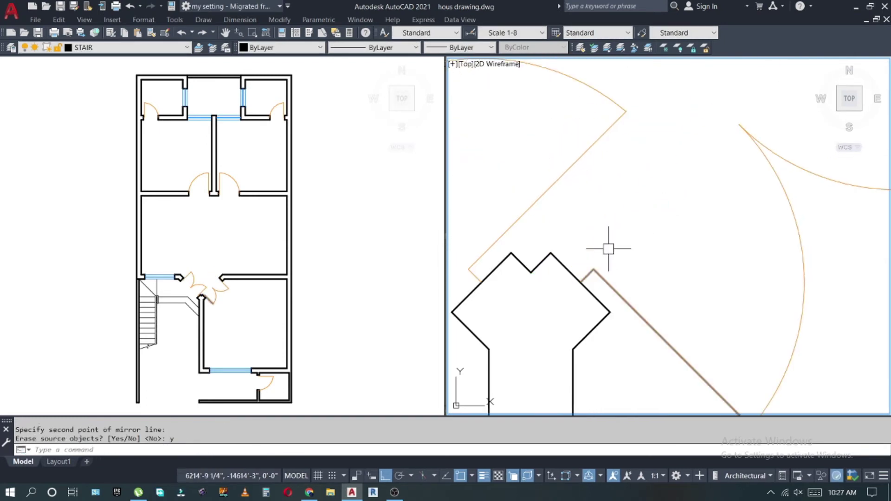
{"action": "scroll", "coordinate": [607, 249], "scroll_direction": "down", "scroll_amount": 5}
{"action": "key", "text": "Escape"}
{"action": "key", "text": "Escape"}
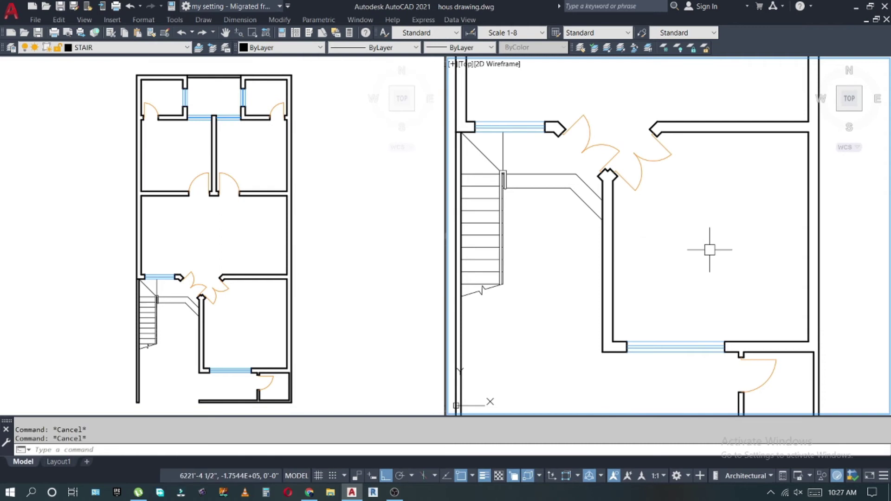
{"action": "scroll", "coordinate": [710, 249], "scroll_direction": "up", "scroll_amount": 2}
{"action": "scroll", "coordinate": [710, 249], "scroll_direction": "down", "scroll_amount": 2}
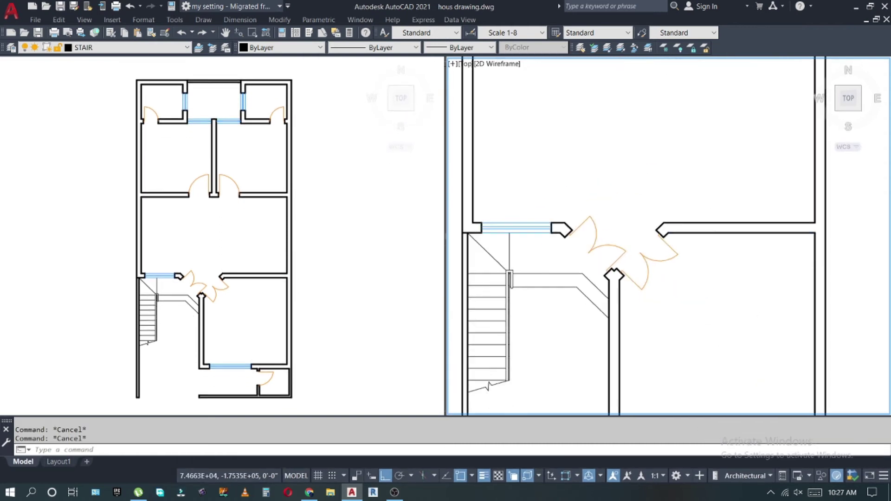
Offset the lower wall line upward by 4 1/2" and 48" to mark the opening.
{"action": "scroll", "coordinate": [612, 364], "scroll_direction": "up", "scroll_amount": 3}
{"action": "type", "text": "o"}
{"action": "key", "text": "Return"}
{"action": "key", "text": "Return"}
{"action": "left_click", "coordinate": [639, 339]}
{"action": "key", "text": "Return"}
{"action": "left_click", "coordinate": [640, 337]}
{"action": "left_click", "coordinate": [647, 304]}
{"action": "key", "text": "Return"}
{"action": "key", "text": "Return"}
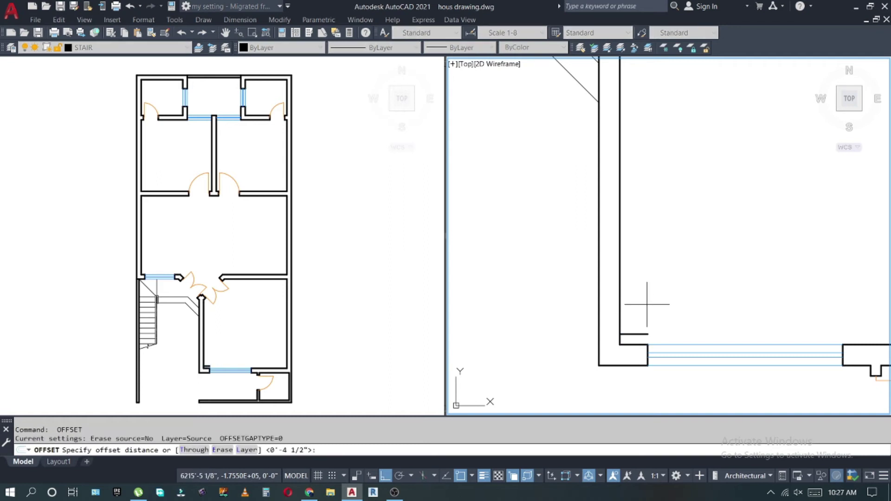
{"action": "left_click", "coordinate": [632, 334]}
{"action": "left_click", "coordinate": [640, 328]}
Extend and trim the lines to cut the opening, then copy the double door beside it.
{"action": "key", "text": "Return"}
{"action": "type", "text": "ex"}
Align the copied double door swing into the new wall opening.
{"action": "key", "text": "Return"}
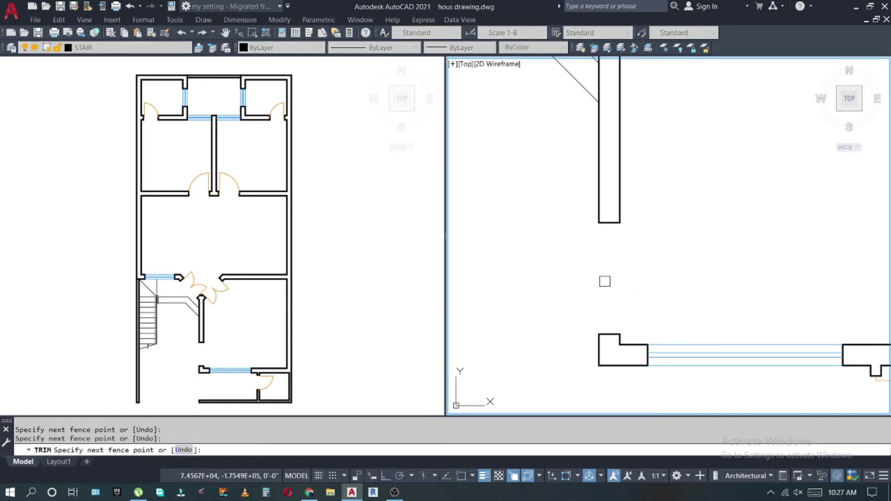
{"action": "key", "text": "Escape"}
{"action": "type", "text": "co"}
{"action": "key", "text": "Return"}
{"action": "left_click_drag", "start_coordinate": [557, 176], "coordinate": [610, 272]}
{"action": "left_click", "coordinate": [625, 269]}
{"action": "left_click", "coordinate": [639, 227]}
{"action": "type", "text": "al"}
{"action": "key", "text": "Return"}
{"action": "left_click_drag", "start_coordinate": [603, 209], "coordinate": [659, 246]}
{"action": "key", "text": "Return"}
{"action": "scroll", "coordinate": [640, 228], "scroll_direction": "up", "scroll_amount": 3}
{"action": "left_click", "coordinate": [576, 224]}
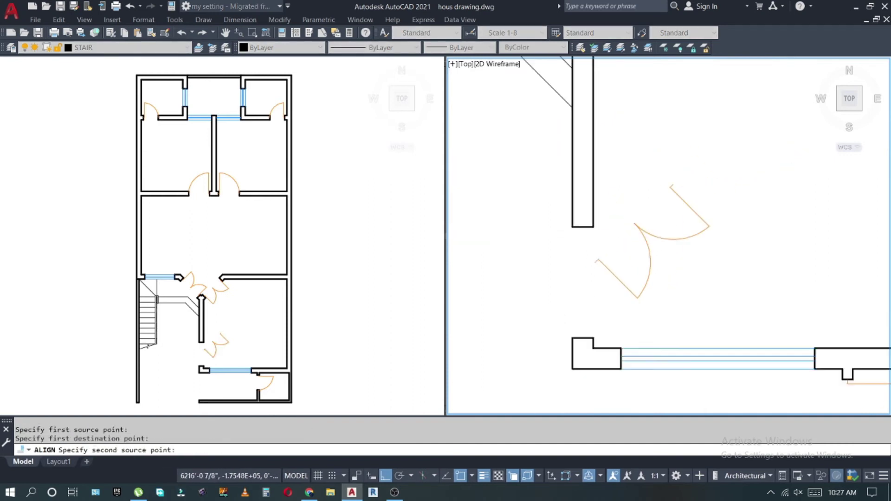
{"action": "left_click", "coordinate": [583, 216]}
{"action": "key", "text": "Return"}
{"action": "key", "text": "Escape"}
{"action": "key", "text": "Escape"}
{"action": "scroll", "coordinate": [686, 193], "scroll_direction": "down", "scroll_amount": 3}
{"action": "scroll", "coordinate": [672, 278], "scroll_direction": "down", "scroll_amount": 3}
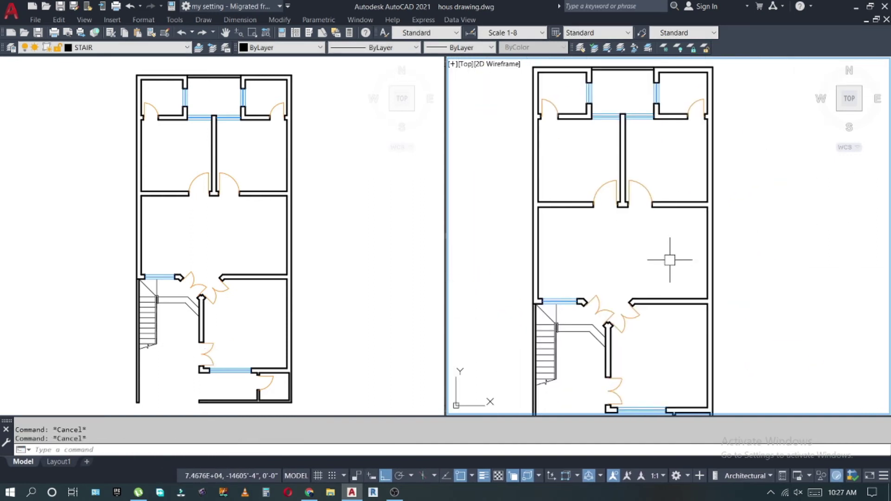
{"action": "scroll", "coordinate": [679, 273], "scroll_direction": "down", "scroll_amount": 1}
{"action": "scroll", "coordinate": [687, 292], "scroll_direction": "up", "scroll_amount": 1}
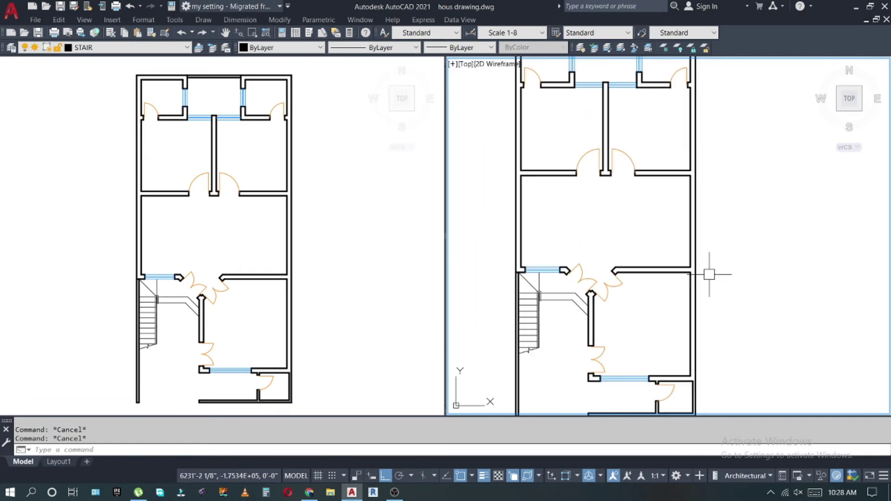
{"action": "middle_click_drag", "start_coordinate": [716, 208], "coordinate": [700, 250]}
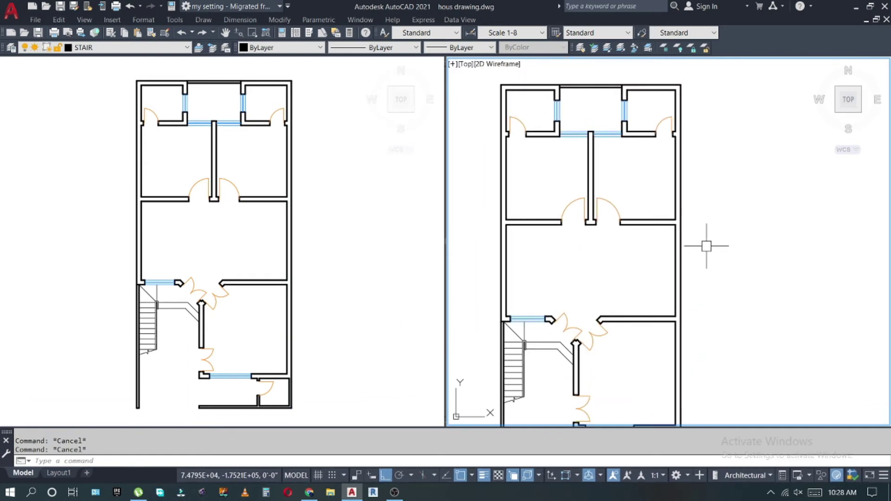
Check the line thickness options for the top-middle wall and abandon a BREAK attempt.
{"action": "left_click", "coordinate": [464, 47]}
{"action": "left_click", "coordinate": [545, 109]}
{"action": "key", "text": "Escape"}
{"action": "scroll", "coordinate": [645, 193], "scroll_direction": "down", "scroll_amount": 2}
{"action": "scroll", "coordinate": [702, 317], "scroll_direction": "up", "scroll_amount": 4}
{"action": "scroll", "coordinate": [729, 260], "scroll_direction": "up", "scroll_amount": 3}
{"action": "scroll", "coordinate": [723, 245], "scroll_direction": "down", "scroll_amount": 3}
{"action": "key", "text": "Escape"}
{"action": "scroll", "coordinate": [660, 259], "scroll_direction": "up", "scroll_amount": 3}
{"action": "type", "text": "br"}
{"action": "key", "text": "Return"}
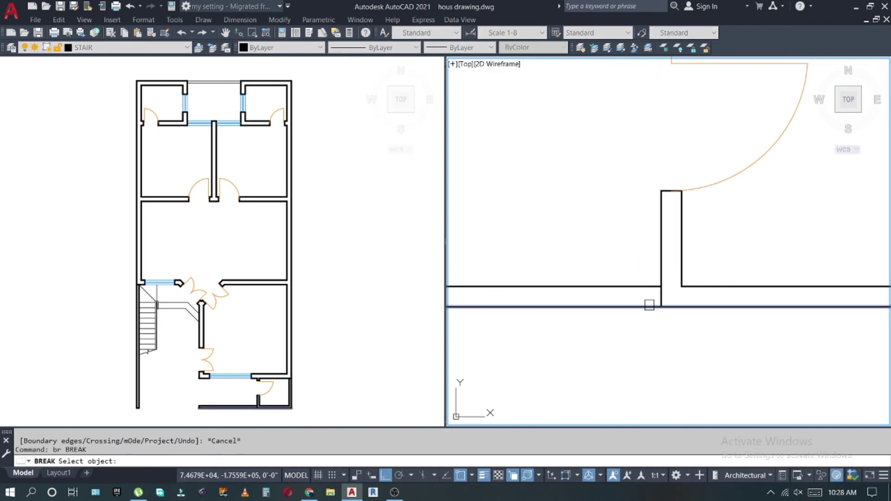
{"action": "key", "text": "Escape"}
Match the top-middle and front wall lines to a thin wall line's style.
{"action": "type", "text": "ma"}
{"action": "key", "text": "Return"}
{"action": "scroll", "coordinate": [647, 294], "scroll_direction": "down", "scroll_amount": 6}
{"action": "left_click", "coordinate": [669, 156]}
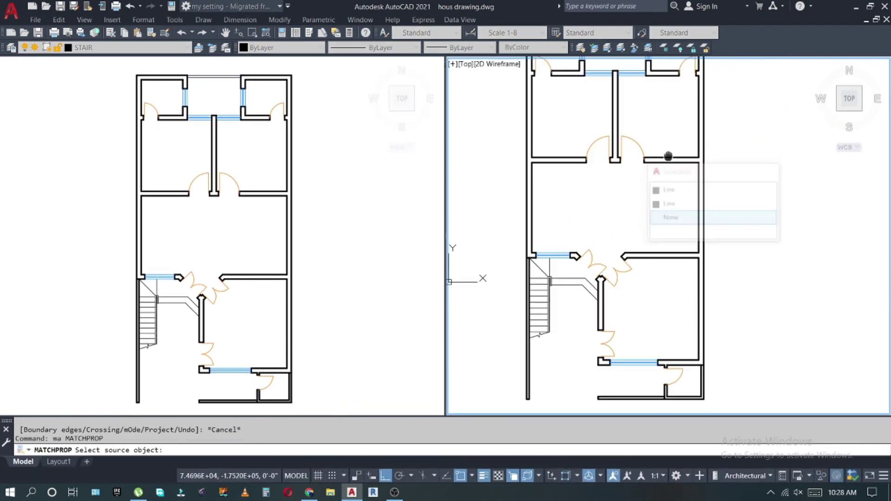
{"action": "left_click", "coordinate": [669, 190]}
{"action": "scroll", "coordinate": [583, 344], "scroll_direction": "up", "scroll_amount": 3}
{"action": "left_click", "coordinate": [582, 344]}
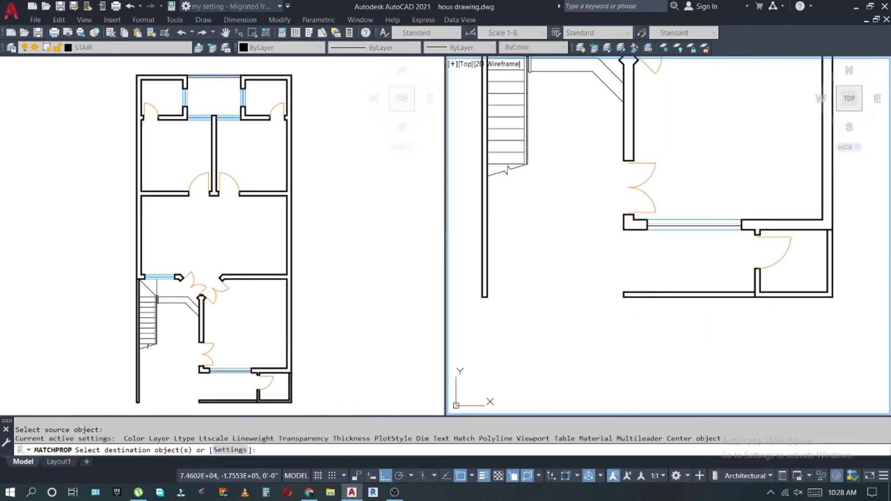
{"action": "key", "text": "Escape"}
{"action": "scroll", "coordinate": [600, 159], "scroll_direction": "up", "scroll_amount": 3}
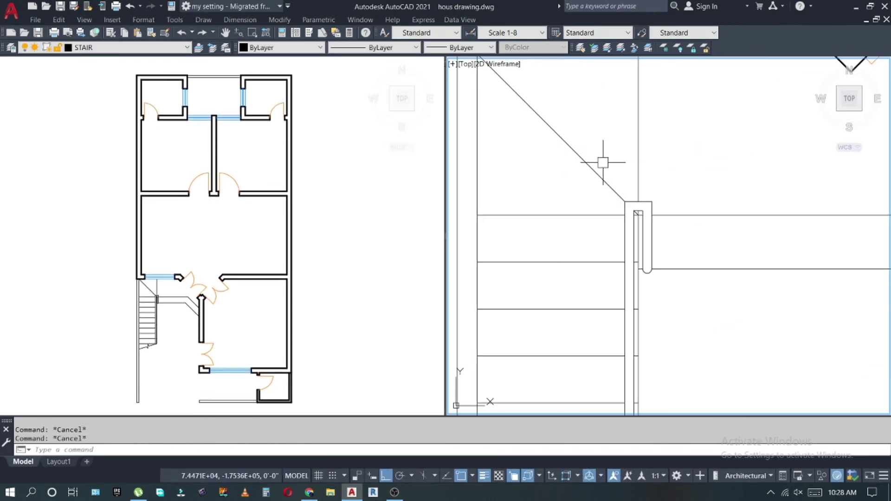
Draw a downward direction arrow on the stair flight with PLINE.
{"action": "type", "text": "pl"}
{"action": "key", "text": "Return"}
{"action": "left_click", "coordinate": [614, 242]}
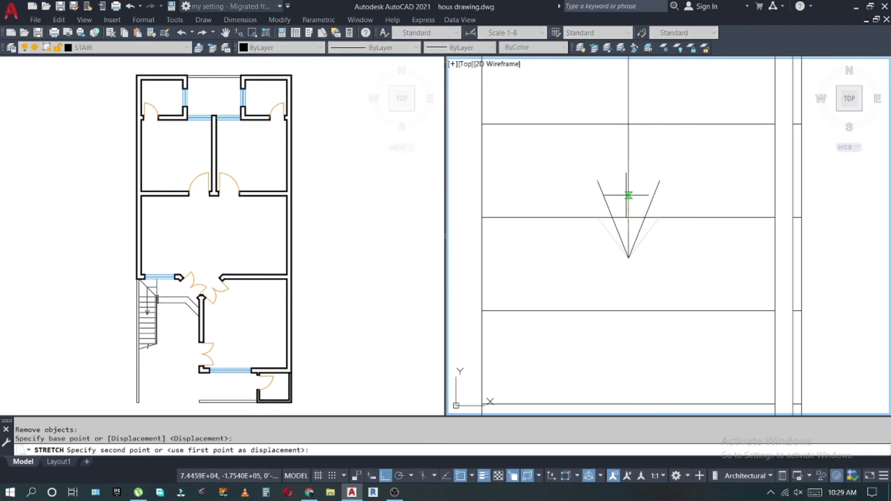
{"action": "key", "text": "Escape"}
{"action": "key", "text": "Escape"}
{"action": "scroll", "coordinate": [628, 195], "scroll_direction": "down", "scroll_amount": 5}
{"action": "scroll", "coordinate": [578, 230], "scroll_direction": "down", "scroll_amount": 2}
{"action": "scroll", "coordinate": [641, 264], "scroll_direction": "up", "scroll_amount": 2}
{"action": "scroll", "coordinate": [689, 271], "scroll_direction": "down", "scroll_amount": 1}
{"action": "scroll", "coordinate": [689, 270], "scroll_direction": "down", "scroll_amount": 4}
{"action": "scroll", "coordinate": [646, 358], "scroll_direction": "down", "scroll_amount": 1}
Hatch the left wall region, placing the hatch on the HATCH layer with ByLayer colour.
{"action": "type", "text": "h"}
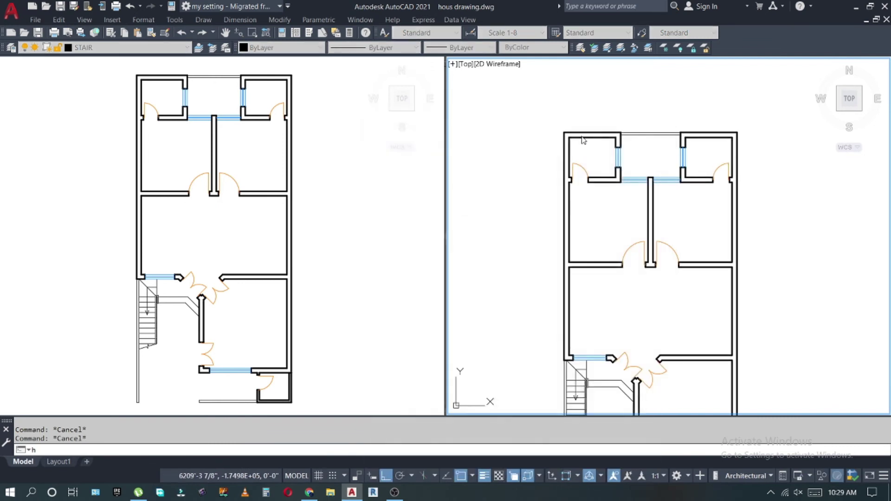
{"action": "left_click", "coordinate": [607, 134]}
{"action": "left_click", "coordinate": [518, 182]}
{"action": "key", "text": "Escape"}
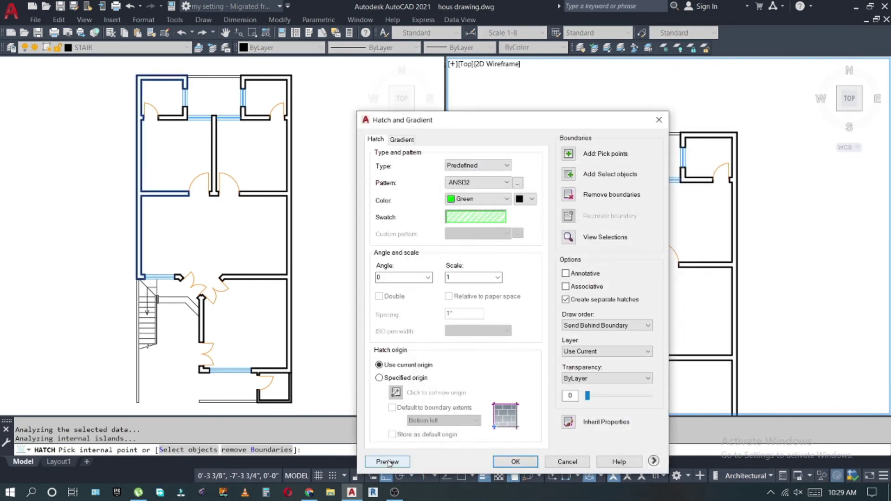
{"action": "left_click", "coordinate": [388, 462]}
{"action": "key", "text": "Escape"}
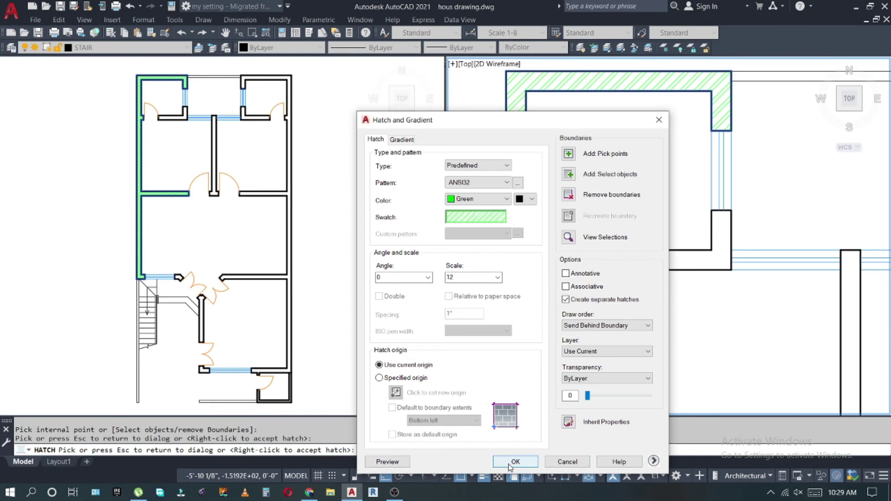
{"action": "left_click", "coordinate": [515, 462]}
{"action": "left_click", "coordinate": [140, 48]}
{"action": "left_click", "coordinate": [156, 67]}
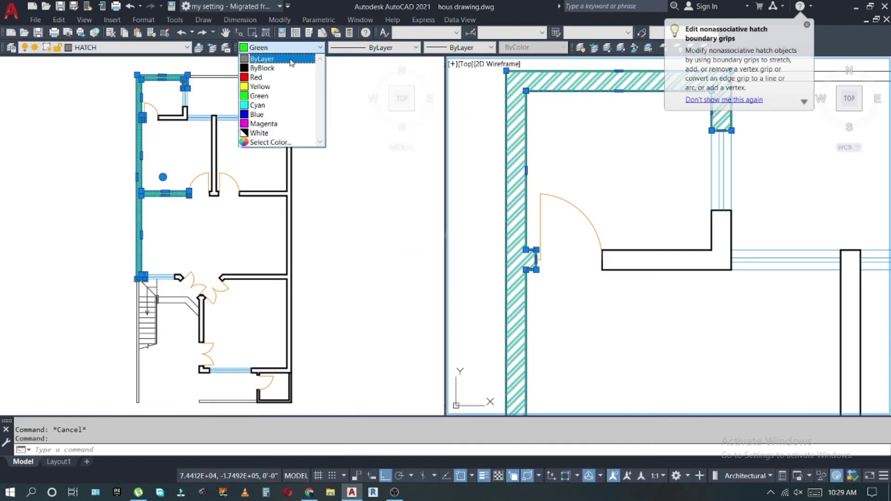
{"action": "left_click", "coordinate": [291, 60]}
{"action": "scroll", "coordinate": [567, 175], "scroll_direction": "down", "scroll_amount": 3}
Hatch the remaining wall regions, including the walls around the lower rooms.
{"action": "type", "text": "h"}
{"action": "key", "text": "Return"}
{"action": "left_click", "coordinate": [533, 155]}
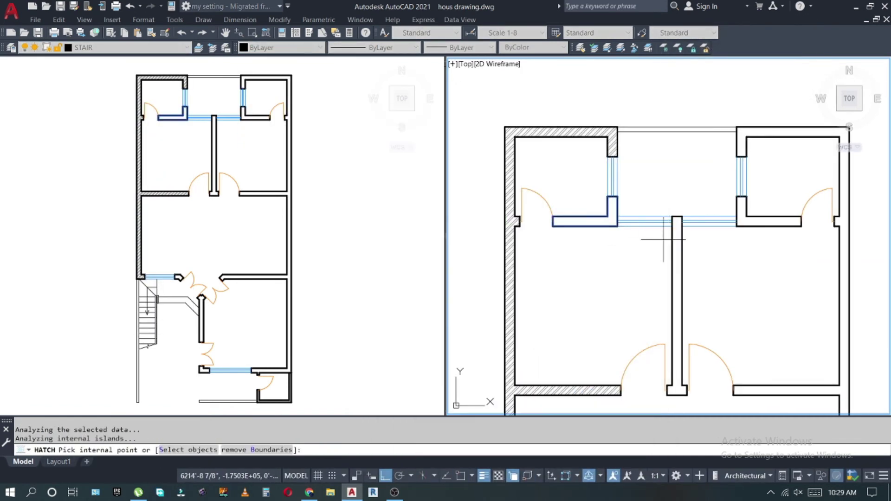
{"action": "scroll", "coordinate": [710, 219], "scroll_direction": "down", "scroll_amount": 3}
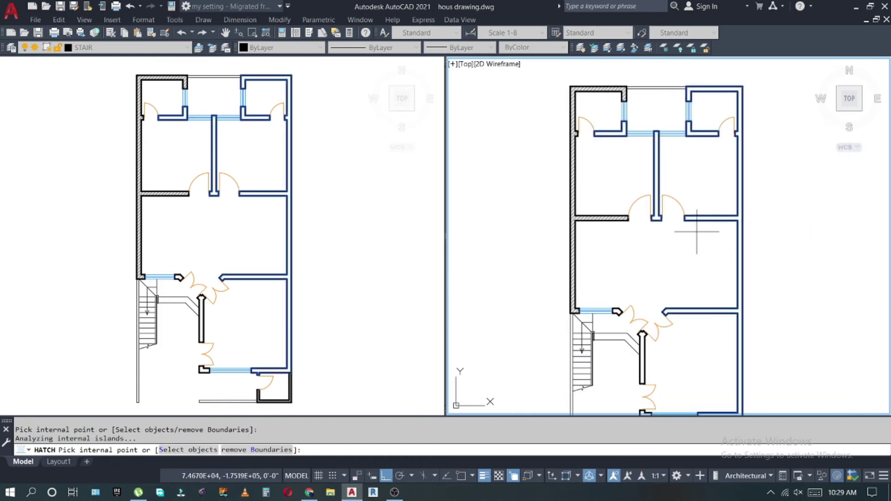
{"action": "middle_click_drag", "start_coordinate": [696, 231], "coordinate": [685, 158]}
{"action": "key", "text": "Return"}
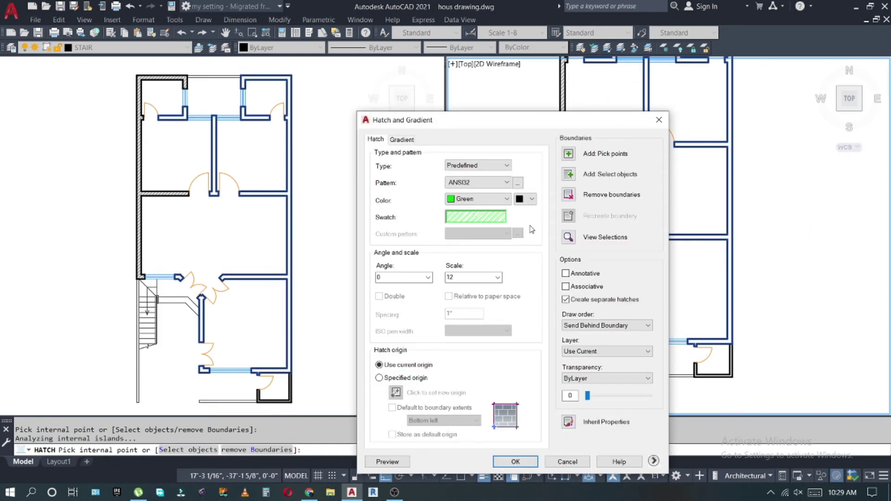
{"action": "left_click", "coordinate": [394, 461]}
{"action": "key", "text": "Escape"}
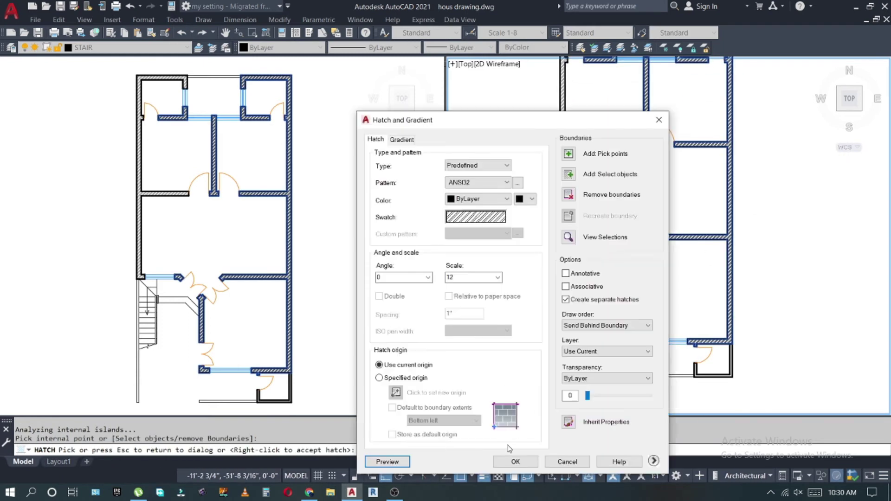
{"action": "left_click", "coordinate": [515, 462]}
{"action": "key", "text": "Escape"}
{"action": "scroll", "coordinate": [567, 223], "scroll_direction": "up", "scroll_amount": 5}
Use MATCHPROP to copy the existing ANSI32 wall hatch onto the left outer wall.
{"action": "type", "text": "ma"}
{"action": "key", "text": "Return"}
{"action": "left_click", "coordinate": [586, 216]}
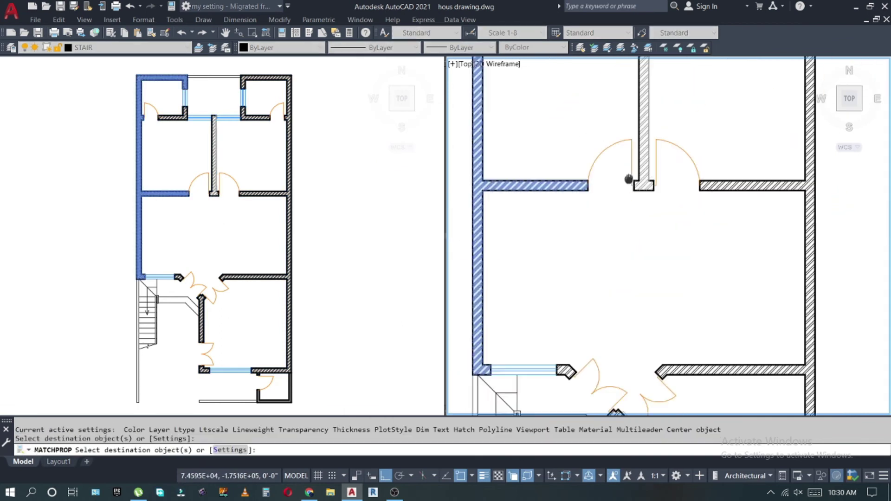
{"action": "middle_click_drag", "start_coordinate": [586, 205], "coordinate": [725, 278]}
{"action": "key", "text": "Escape"}
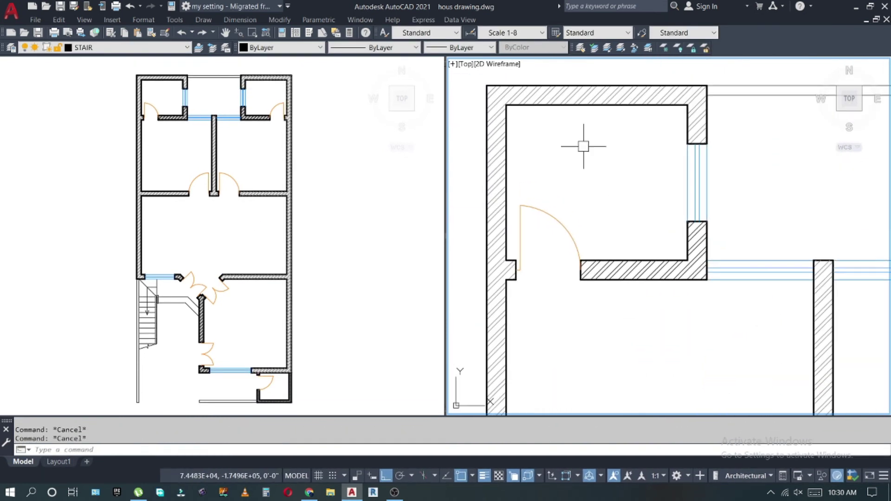
Write a BATH label, convert it to multiline text and scale it by 0.5.
{"action": "left_click", "coordinate": [66, 48]}
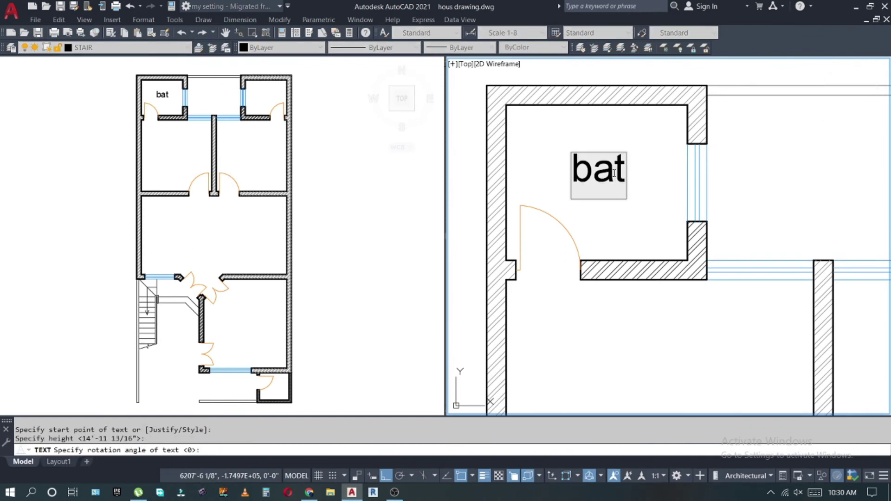
{"action": "key", "text": "Return"}
{"action": "key", "text": "Return"}
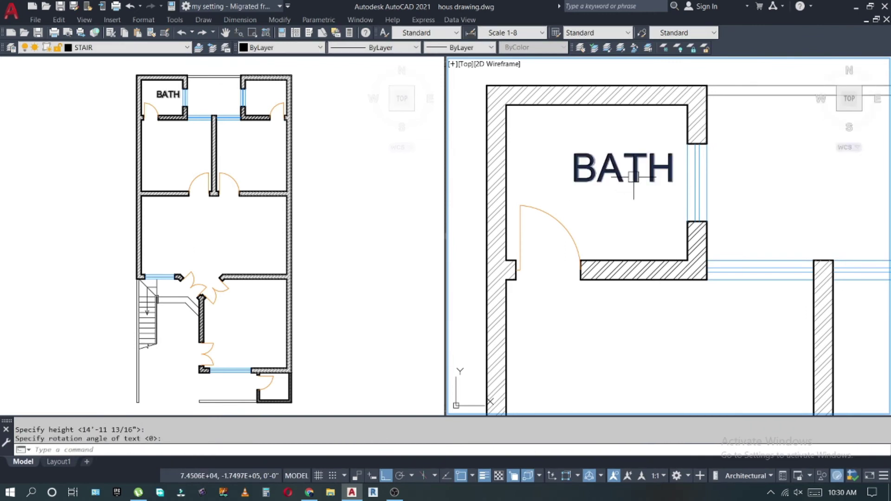
{"action": "left_click", "coordinate": [423, 19]}
{"action": "left_click", "coordinate": [521, 40]}
{"action": "double_click", "coordinate": [615, 168]}
{"action": "key", "text": "Escape"}
{"action": "type", "text": ".5"}
{"action": "key", "text": "Return"}
Measure the bathroom and add the size 7'-0"x6'-0" under the BATH label.
{"action": "type", "text": "D"}
{"action": "left_click", "coordinate": [506, 259]}
{"action": "left_click", "coordinate": [505, 106]}
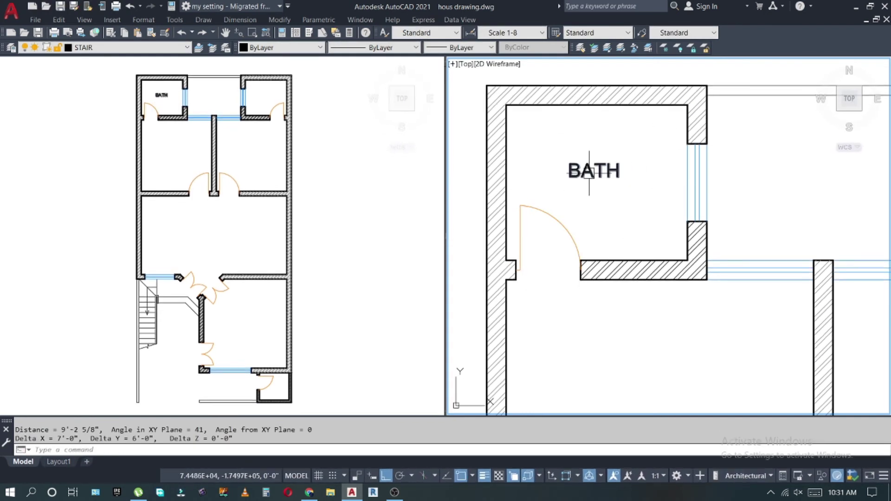
{"action": "scroll", "coordinate": [589, 172], "scroll_direction": "up", "scroll_amount": 3}
{"action": "double_click", "coordinate": [573, 171]}
{"action": "type", "text": "7'-0\"x6'-0\""}
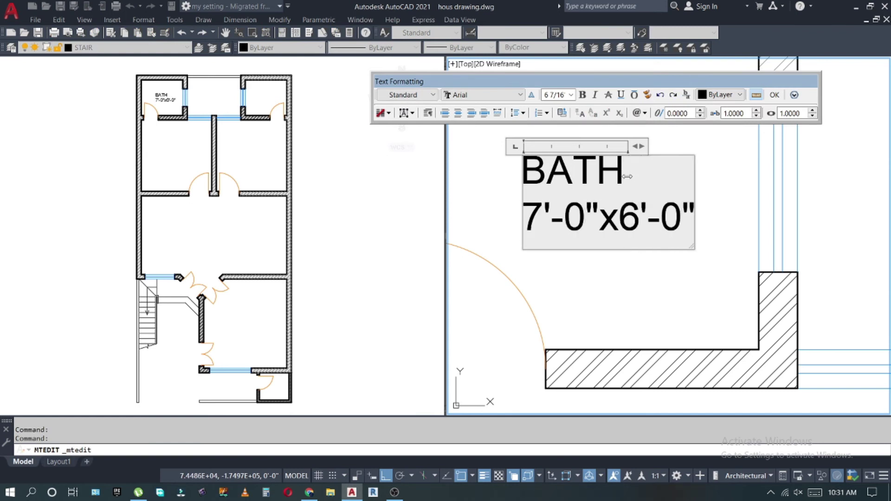
{"action": "key", "text": "ctrl+a"}
{"action": "key", "text": "Escape"}
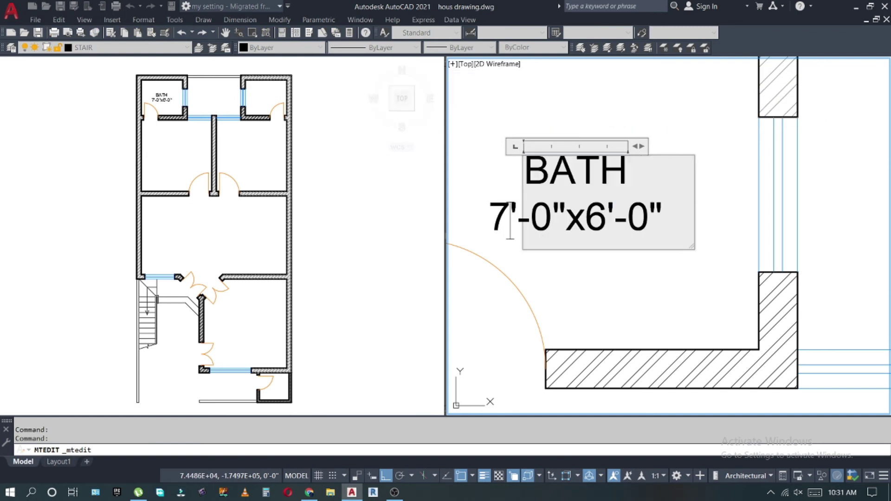
{"action": "scroll", "coordinate": [627, 232], "scroll_direction": "down", "scroll_amount": 3}
{"action": "type", "text": "DLI"}
{"action": "key", "text": "Return"}
{"action": "key", "text": "Return"}
{"action": "left_click", "coordinate": [650, 156]}
{"action": "left_click", "coordinate": [686, 186]}
{"action": "key", "text": "Escape"}
Copy the BATH label into the right-hand bathroom.
{"action": "left_click", "coordinate": [676, 244]}
{"action": "type", "text": "co"}
{"action": "key", "text": "Return"}
{"action": "left_click", "coordinate": [565, 223]}
{"action": "left_click", "coordinate": [696, 195]}
{"action": "scroll", "coordinate": [650, 185], "scroll_direction": "down", "scroll_amount": 2}
{"action": "key", "text": "Escape"}
{"action": "key", "text": "Escape"}
Copy the label into the space between the bathrooms and begin editing it to OPEN TO SKY.
{"action": "type", "text": "c"}
{"action": "key", "text": "Return"}
{"action": "left_click", "coordinate": [560, 113]}
{"action": "left_click", "coordinate": [676, 111]}
{"action": "key", "text": "Escape"}
{"action": "scroll", "coordinate": [677, 139], "scroll_direction": "up", "scroll_amount": 3}
{"action": "double_click", "coordinate": [709, 119]}
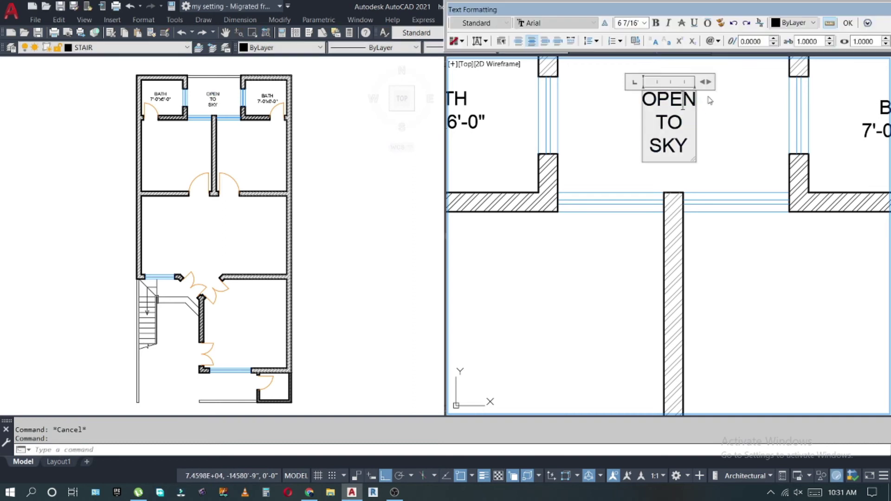
Widen the OPEN TO SKY text box so the text fits on one line.
{"action": "left_click_drag", "start_coordinate": [705, 81], "coordinate": [761, 81]}
{"action": "middle_click_drag", "start_coordinate": [793, 99], "coordinate": [611, 184]}
{"action": "scroll", "coordinate": [611, 184], "scroll_direction": "down", "scroll_amount": 2}
{"action": "scroll", "coordinate": [611, 184], "scroll_direction": "up", "scroll_amount": 2}
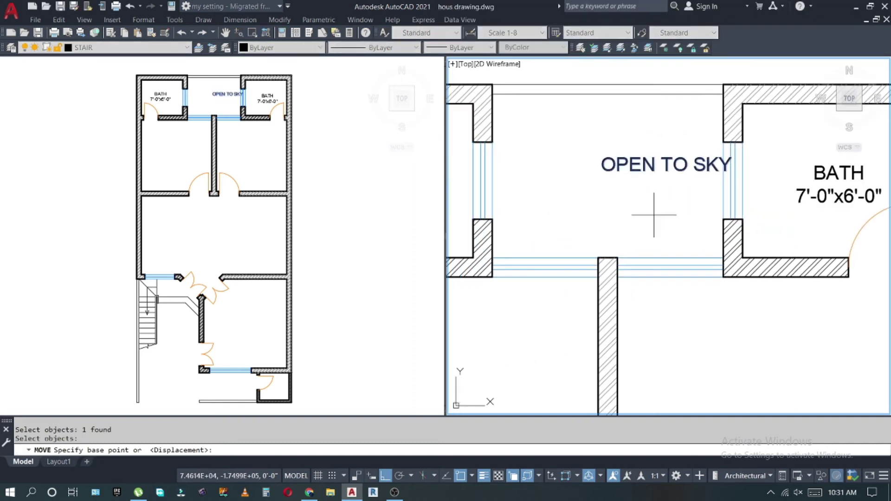
{"action": "key", "text": "Escape"}
{"action": "scroll", "coordinate": [650, 187], "scroll_direction": "up", "scroll_amount": 2}
{"action": "scroll", "coordinate": [553, 179], "scroll_direction": "down", "scroll_amount": 2}
Copy the top-left BATH label down into the left middle room.
{"action": "type", "text": "co"}
{"action": "key", "text": "Return"}
{"action": "left_click", "coordinate": [553, 179]}
{"action": "key", "text": "Return"}
{"action": "left_click", "coordinate": [567, 314]}
{"action": "key", "text": "Escape"}
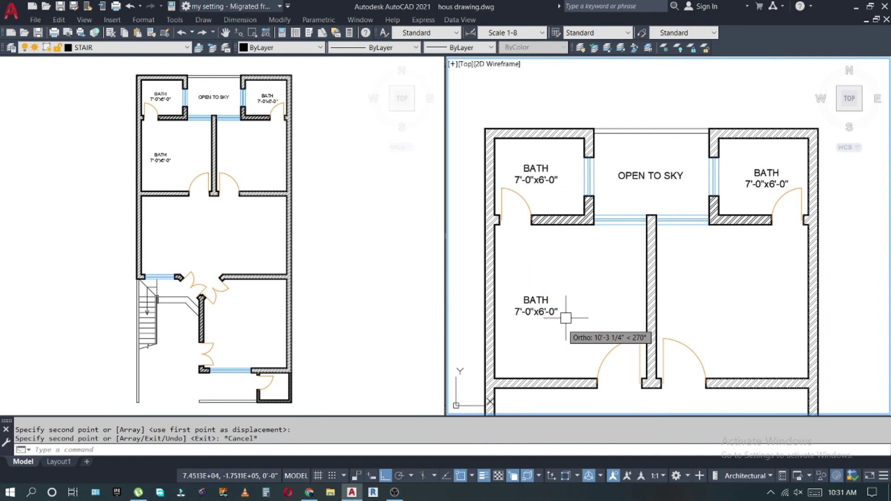
{"action": "left_click", "coordinate": [597, 219]}
{"action": "key", "text": "Return"}
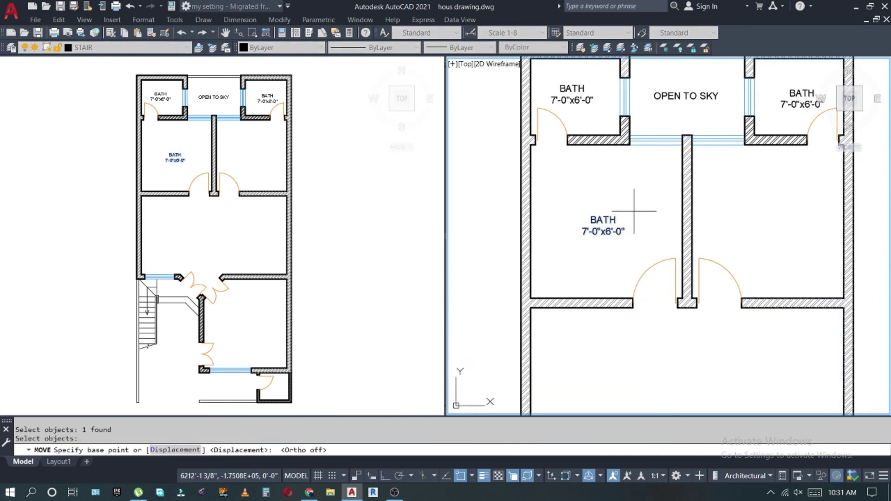
{"action": "key", "text": "Escape"}
Change the copied label to BED ROOM, justify it Top center, and reposition it.
{"action": "double_click", "coordinate": [603, 220]}
{"action": "type", "text": "BED ROOM"}
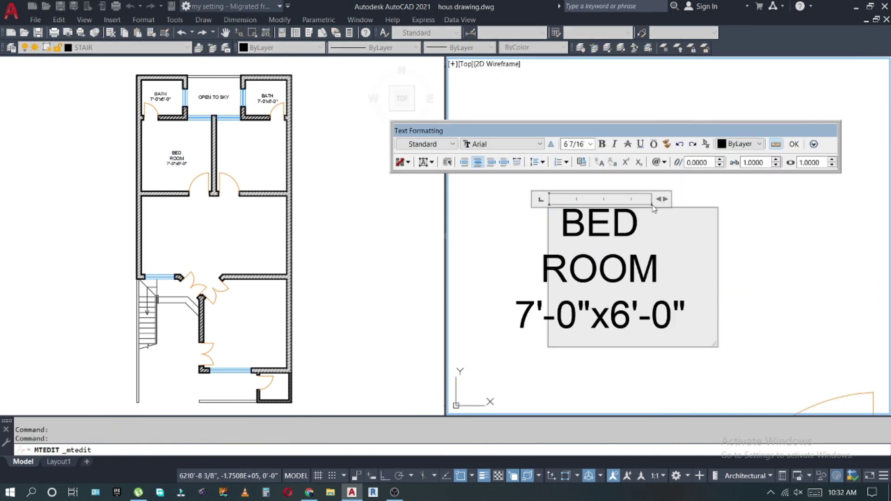
{"action": "left_click_drag", "start_coordinate": [653, 204], "coordinate": [776, 204]}
{"action": "left_click", "coordinate": [816, 279]}
{"action": "key", "text": "ctrl+1"}
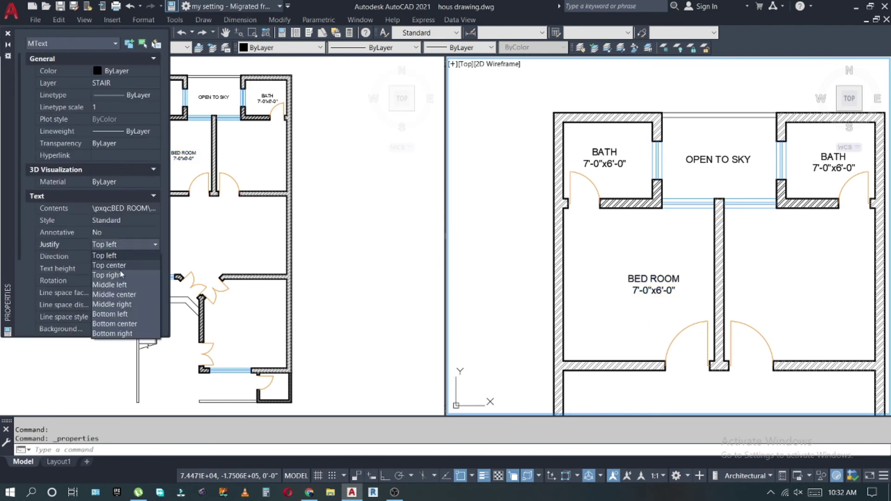
{"action": "left_click", "coordinate": [8, 35]}
{"action": "type", "text": "m"}
{"action": "key", "text": "Return"}
{"action": "left_click", "coordinate": [621, 274]}
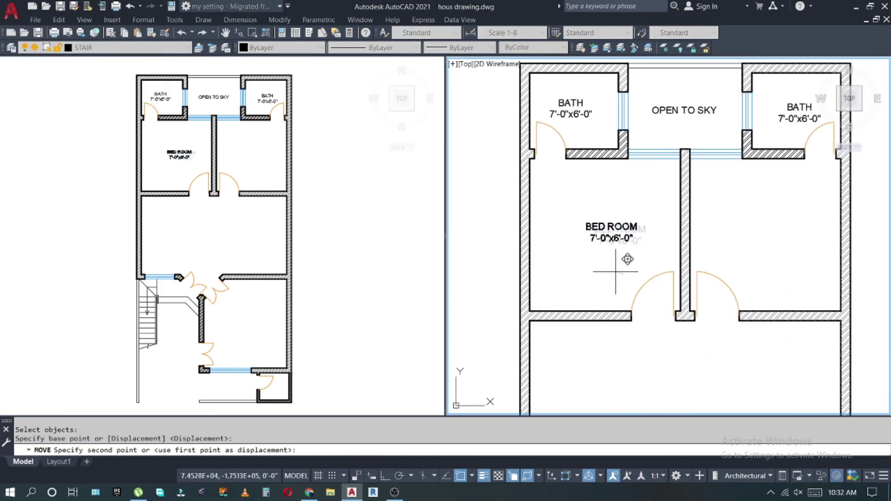
Centre the BED ROOM label and dimension the 26' overall width across the top.
{"action": "left_click", "coordinate": [700, 155]}
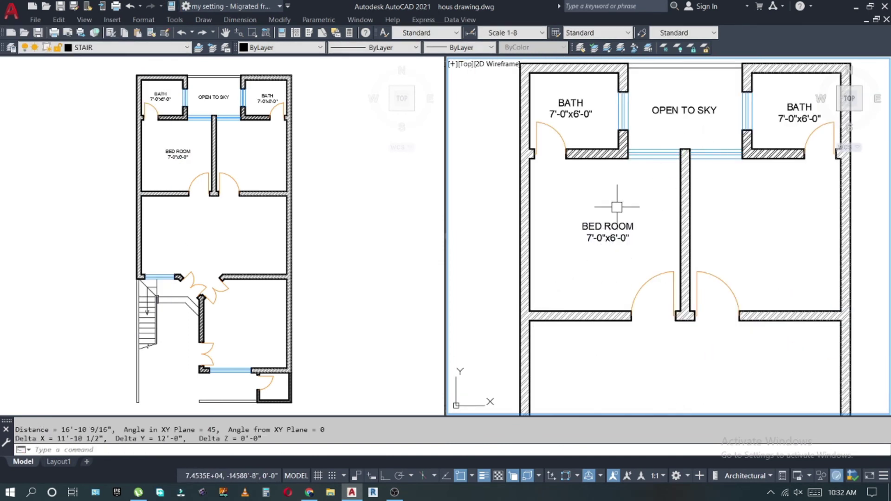
{"action": "scroll", "coordinate": [521, 365], "scroll_direction": "down", "scroll_amount": 2}
{"action": "type", "text": "dli"}
{"action": "key", "text": "Return"}
{"action": "scroll", "coordinate": [520, 170], "scroll_direction": "up", "scroll_amount": 2}
{"action": "left_click", "coordinate": [521, 169]}
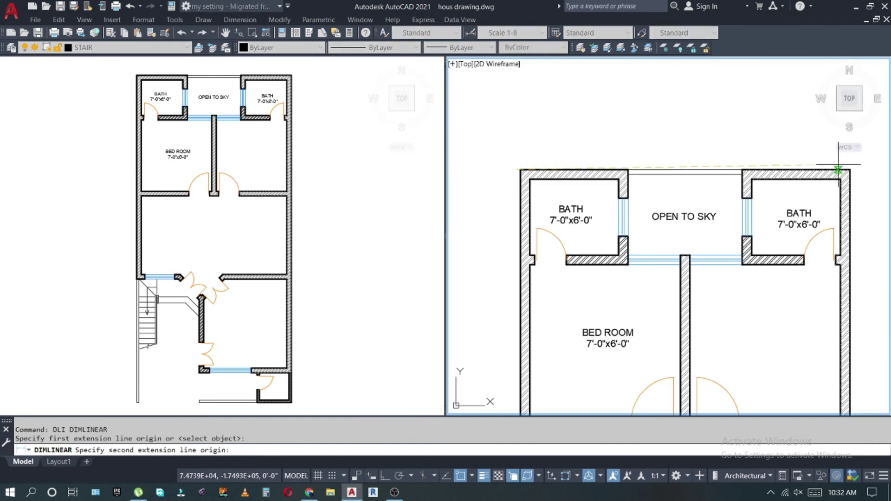
{"action": "left_click", "coordinate": [810, 150]}
{"action": "scroll", "coordinate": [529, 130], "scroll_direction": "up", "scroll_amount": 3}
{"action": "left_click", "coordinate": [529, 129]}
{"action": "scroll", "coordinate": [529, 192], "scroll_direction": "down", "scroll_amount": 3}
{"action": "key", "text": "Escape"}
Measure the bedroom and update its label size to 11'-10½"x12'-0".
{"action": "scroll", "coordinate": [692, 159], "scroll_direction": "up", "scroll_amount": 3}
{"action": "key", "text": "space"}
{"action": "left_click", "coordinate": [522, 173]}
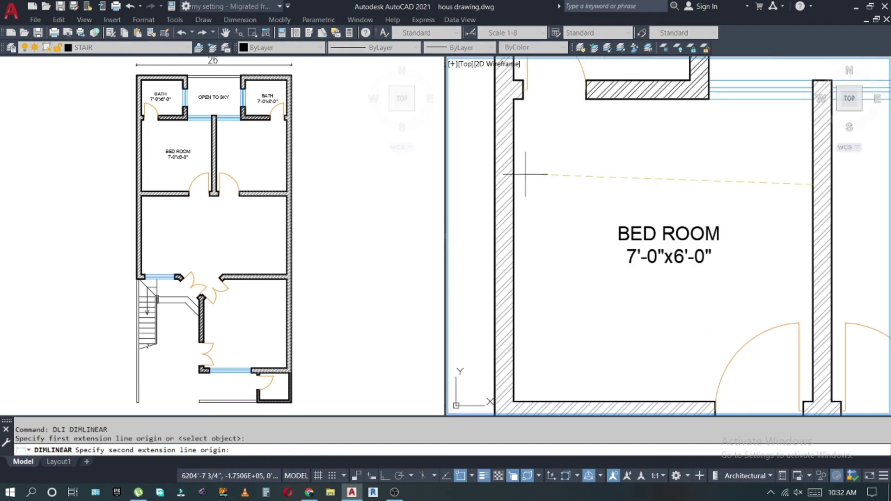
{"action": "left_click", "coordinate": [645, 240]}
{"action": "key", "text": "Escape"}
{"action": "double_click", "coordinate": [645, 240]}
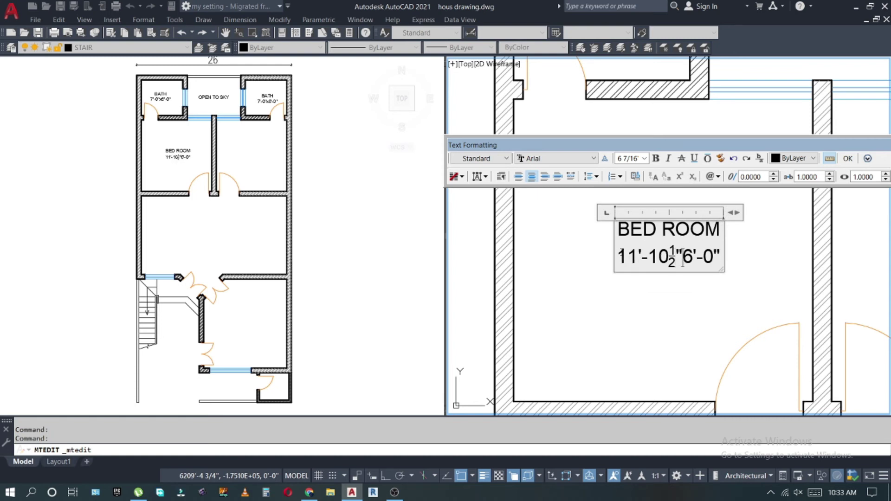
{"action": "left_click", "coordinate": [742, 302]}
Copy the BED ROOM label into the lounge and rename it LOUNGE.
{"action": "scroll", "coordinate": [696, 278], "scroll_direction": "down", "scroll_amount": 3}
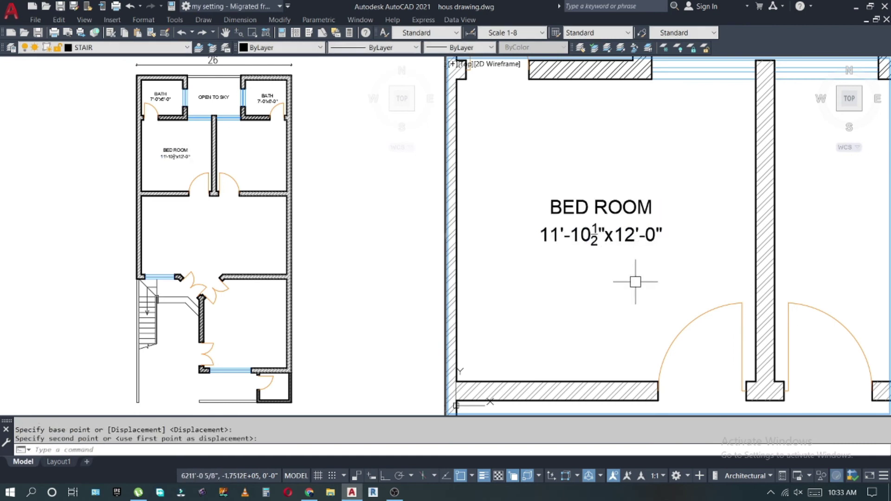
{"action": "type", "text": "co"}
{"action": "key", "text": "Return"}
{"action": "left_click", "coordinate": [615, 258]}
{"action": "middle_click_drag", "start_coordinate": [765, 284], "coordinate": [710, 128]}
{"action": "left_click", "coordinate": [635, 288]}
{"action": "key", "text": "Escape"}
{"action": "double_click", "coordinate": [645, 274]}
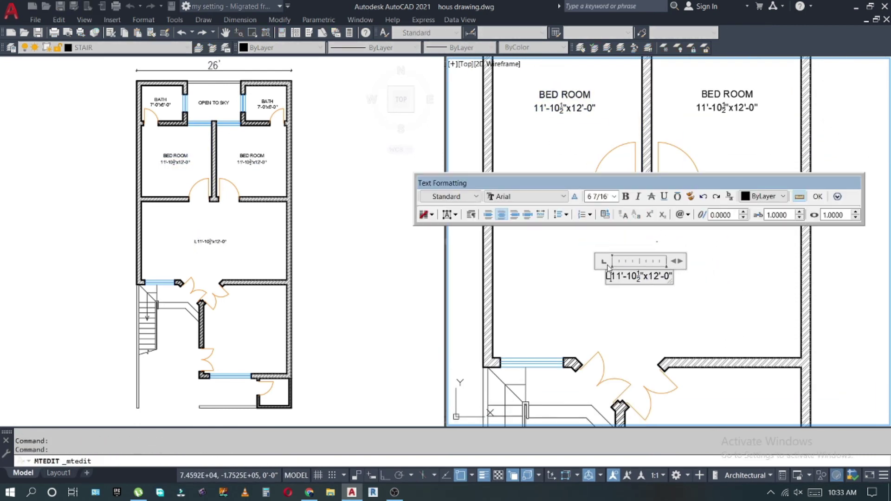
{"action": "key", "text": "Escape"}
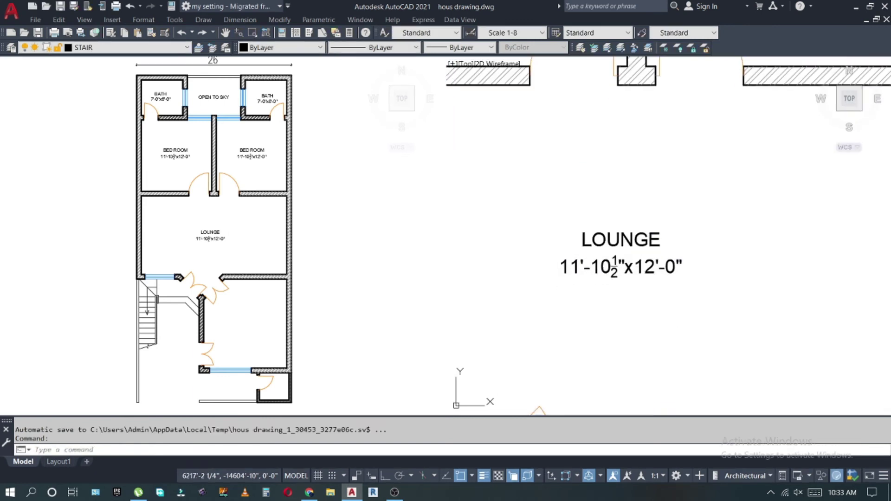
Dimension the lounge: 13'-3" height and 24'-6" width.
{"action": "type", "text": "dli"}
{"action": "key", "text": "Return"}
{"action": "scroll", "coordinate": [736, 275], "scroll_direction": "up", "scroll_amount": 5}
{"action": "key", "text": "Return"}
{"action": "left_click", "coordinate": [736, 275]}
{"action": "scroll", "coordinate": [736, 275], "scroll_direction": "down", "scroll_amount": 5}
{"action": "key", "text": "Return"}
{"action": "left_click", "coordinate": [477, 120]}
{"action": "left_click", "coordinate": [819, 119]}
{"action": "left_click", "coordinate": [658, 153]}
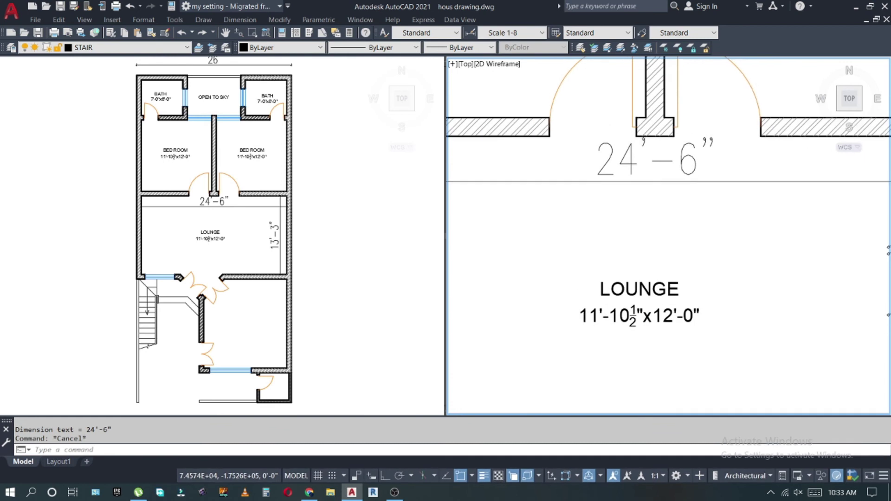
Update the LOUNGE label size to 24'-6"x13'-3".
{"action": "double_click", "coordinate": [582, 317]}
{"action": "type", "text": "6"}
{"action": "scroll", "coordinate": [636, 323], "scroll_direction": "down", "scroll_amount": 3}
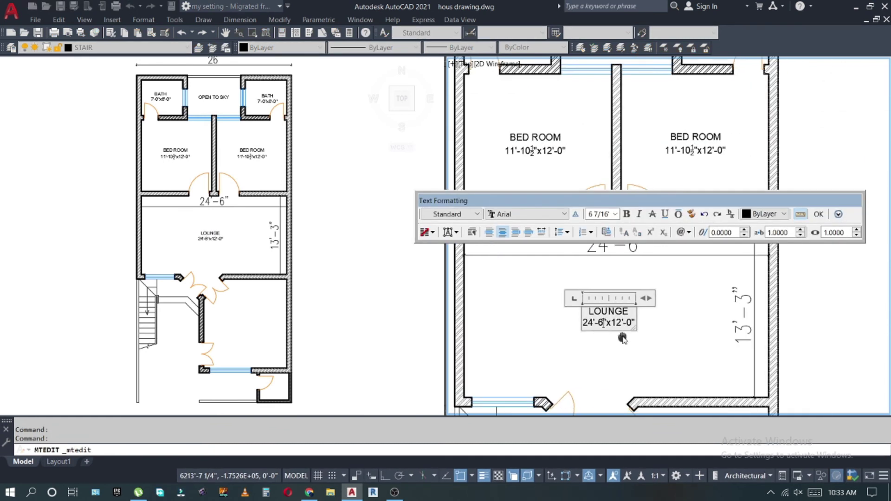
{"action": "scroll", "coordinate": [637, 324], "scroll_direction": "up", "scroll_amount": 3}
{"action": "type", "text": "133e"}
Erase the temporary lounge dimensions and centre the LOUNGE label in the room.
{"action": "key", "text": "Return"}
{"action": "key", "text": "Return"}
{"action": "middle_click_drag", "start_coordinate": [707, 235], "coordinate": [776, 190]}
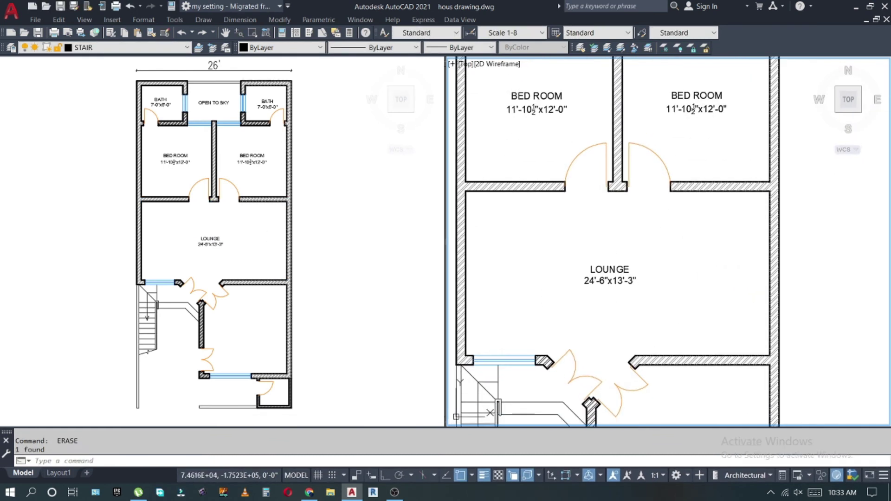
{"action": "key", "text": "m"}
{"action": "key", "text": "Return"}
{"action": "left_click", "coordinate": [671, 243]}
{"action": "key", "text": "Return"}
{"action": "left_click", "coordinate": [671, 250]}
{"action": "left_click", "coordinate": [687, 248]}
{"action": "key", "text": "o"}
{"action": "key", "text": "Return"}
{"action": "key", "text": "Return"}
Offset the lounge wall line 1'-6" inward to start the kitchen counter.
{"action": "scroll", "coordinate": [515, 259], "scroll_direction": "up", "scroll_amount": 5}
{"action": "left_click", "coordinate": [494, 259]}
{"action": "left_click", "coordinate": [515, 259]}
{"action": "middle_click_drag", "start_coordinate": [595, 252], "coordinate": [624, 251]}
{"action": "key", "text": "Escape"}
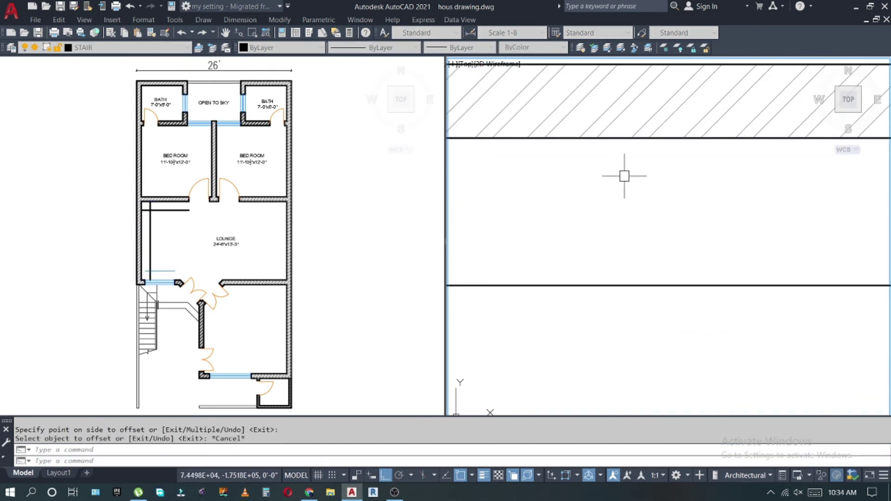
Match the orange door-swing colour onto the new counter lines with MA.
{"action": "key", "text": "m"}
{"action": "key", "text": "a"}
{"action": "key", "text": "Return"}
{"action": "left_click", "coordinate": [722, 175]}
{"action": "scroll", "coordinate": [575, 197], "scroll_direction": "down", "scroll_amount": 3}
{"action": "left_click_drag", "start_coordinate": [576, 198], "coordinate": [560, 301]}
{"action": "key", "text": "Escape"}
{"action": "key", "text": "Escape"}
{"action": "key", "text": "Escape"}
{"action": "scroll", "coordinate": [560, 301], "scroll_direction": "down", "scroll_amount": 3}
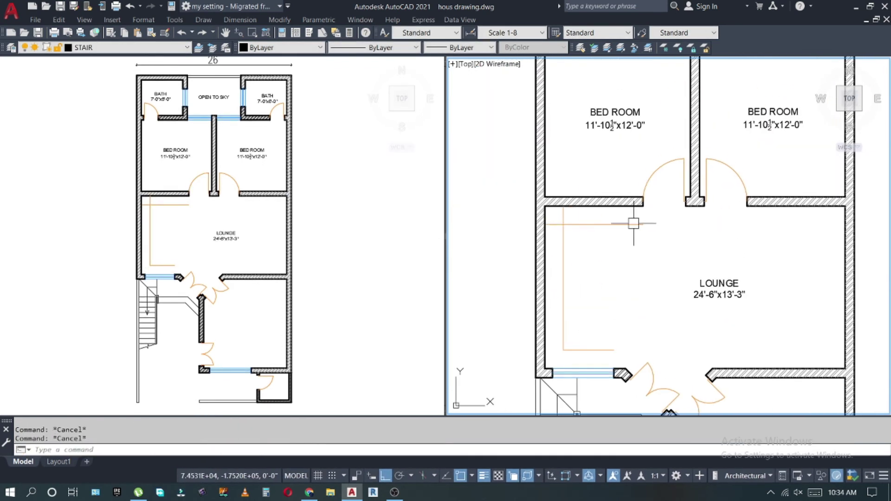
{"action": "scroll", "coordinate": [605, 308], "scroll_direction": "up", "scroll_amount": 3}
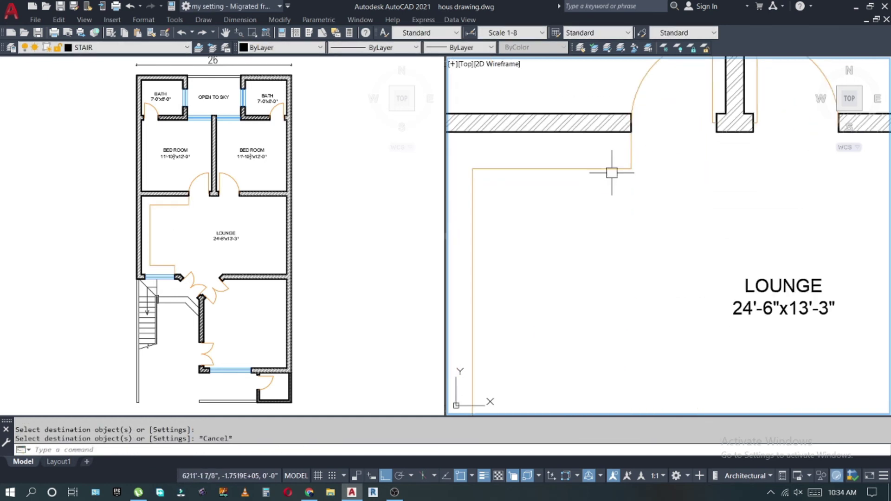
Offset the top and vertical counter edges to form the counter's L-shaped return.
{"action": "key", "text": "Escape"}
{"action": "type", "text": "L"}
{"action": "key", "text": "Return"}
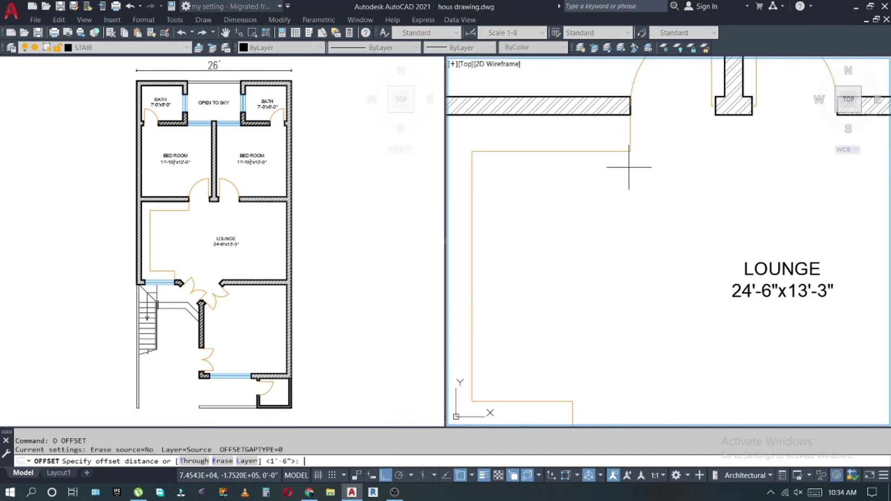
{"action": "key", "text": "Return"}
{"action": "left_click", "coordinate": [624, 152]}
{"action": "left_click", "coordinate": [616, 187]}
{"action": "key", "text": "Escape"}
{"action": "key", "text": "Return"}
{"action": "left_click", "coordinate": [631, 186]}
{"action": "left_click", "coordinate": [608, 195]}
Fillet the two counter end lines into a rounded end.
{"action": "type", "text": "f"}
{"action": "key", "text": "Return"}
{"action": "left_click", "coordinate": [575, 151]}
{"action": "left_click", "coordinate": [630, 195]}
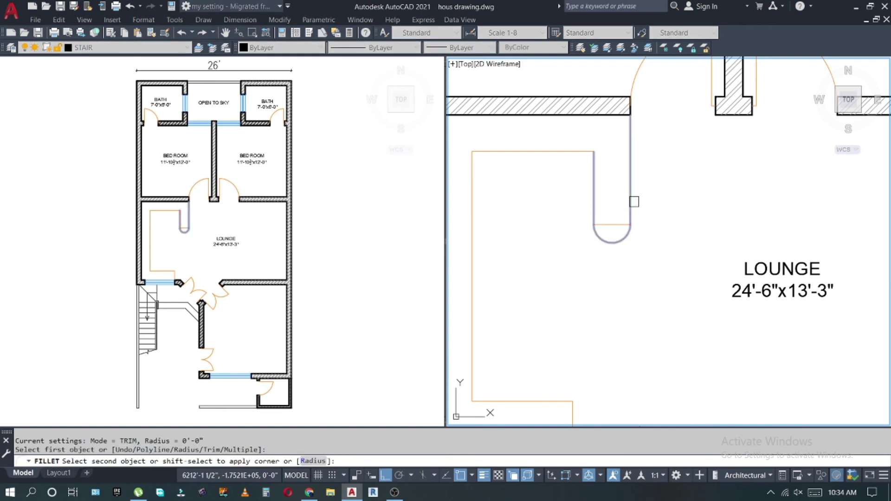
{"action": "key", "text": "Escape"}
{"action": "key", "text": "Escape"}
Start relabelling the left room's text as KITCHEN.
{"action": "scroll", "coordinate": [562, 183], "scroll_direction": "down", "scroll_amount": 5}
{"action": "scroll", "coordinate": [562, 183], "scroll_direction": "down", "scroll_amount": 2}
{"action": "type", "text": "c"}
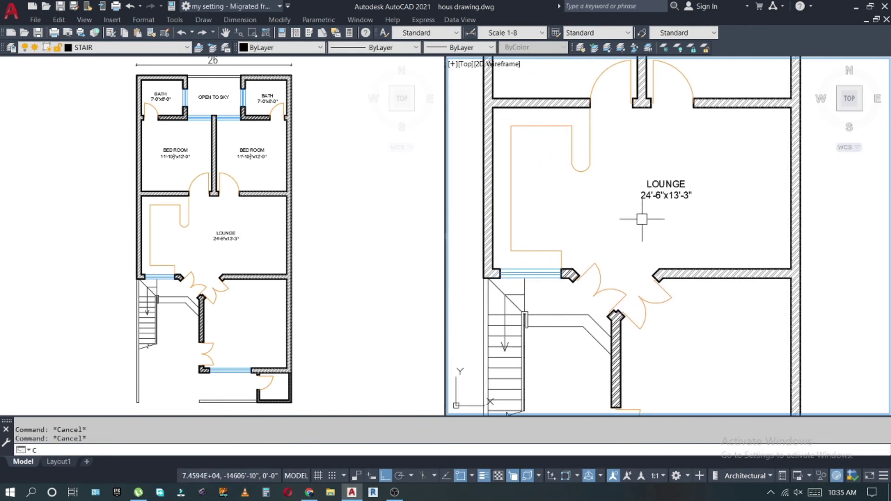
{"action": "double_click", "coordinate": [544, 194]}
Finish renaming the left room label to KITCHEN.
{"action": "type", "text": "HEN"}
{"action": "key", "text": "Escape"}
{"action": "key", "text": "Escape"}
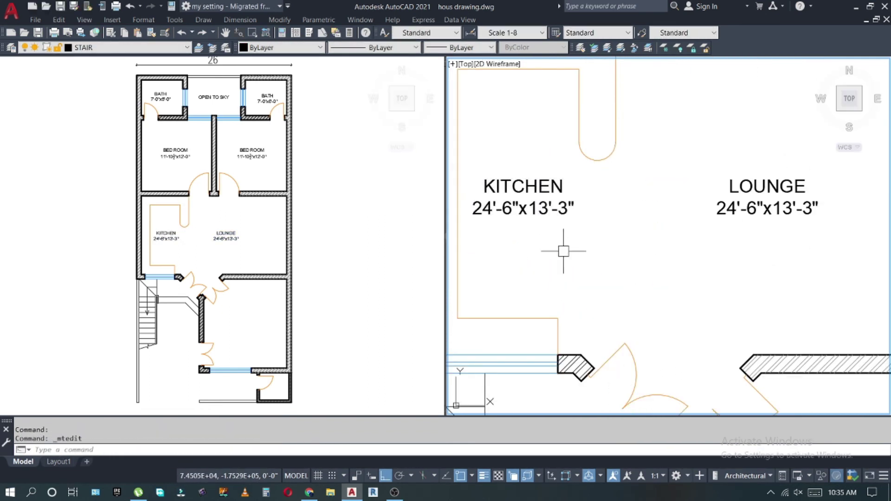
{"action": "scroll", "coordinate": [567, 248], "scroll_direction": "down", "scroll_amount": 3}
{"action": "scroll", "coordinate": [677, 189], "scroll_direction": "down", "scroll_amount": 2}
{"action": "scroll", "coordinate": [644, 324], "scroll_direction": "down", "scroll_amount": 1}
{"action": "scroll", "coordinate": [650, 320], "scroll_direction": "down", "scroll_amount": 2}
{"action": "scroll", "coordinate": [663, 218], "scroll_direction": "up", "scroll_amount": 3}
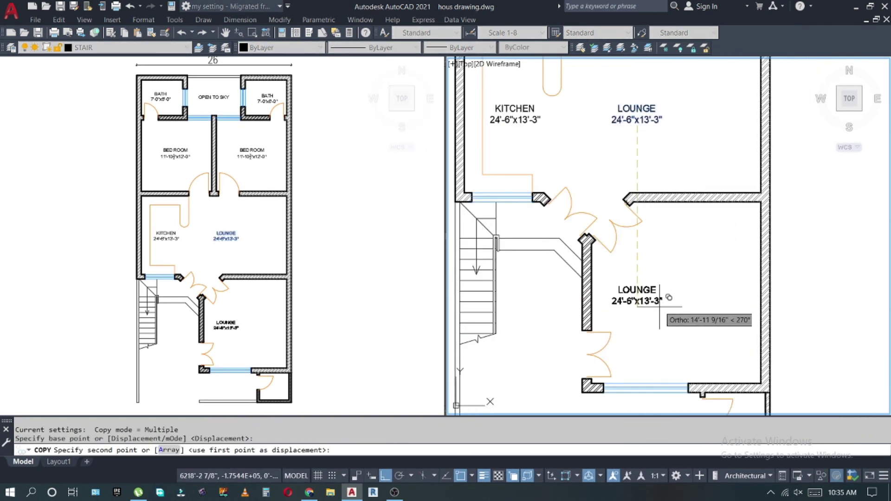
Place a copied LOUNGE label in the lower room and rename it DRAWING.
{"action": "left_click", "coordinate": [687, 337]}
{"action": "scroll", "coordinate": [688, 336], "scroll_direction": "up", "scroll_amount": 3}
{"action": "scroll", "coordinate": [678, 297], "scroll_direction": "up", "scroll_amount": 1}
{"action": "double_click", "coordinate": [679, 260]}
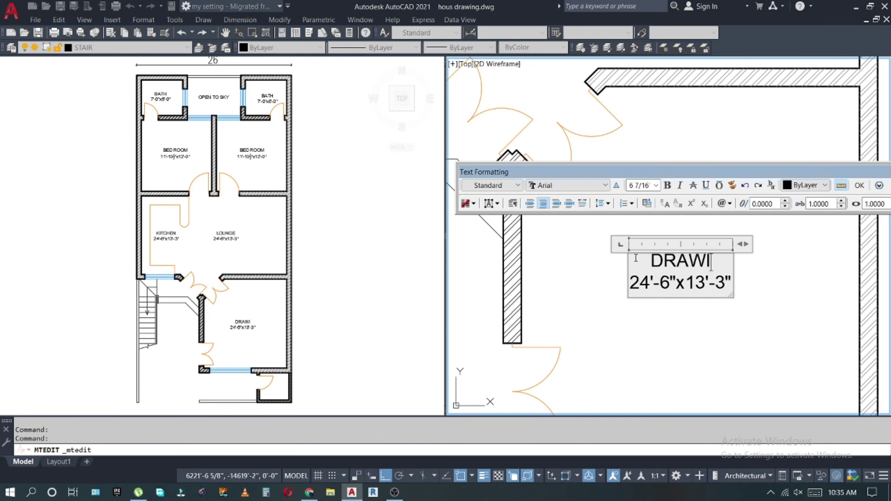
{"action": "type", "text": "NG"}
{"action": "key", "text": "Escape"}
Dimension the DRAWING room's 14' width and 15' length.
{"action": "left_click", "coordinate": [682, 256]}
{"action": "key", "text": "space"}
{"action": "left_click", "coordinate": [722, 241]}
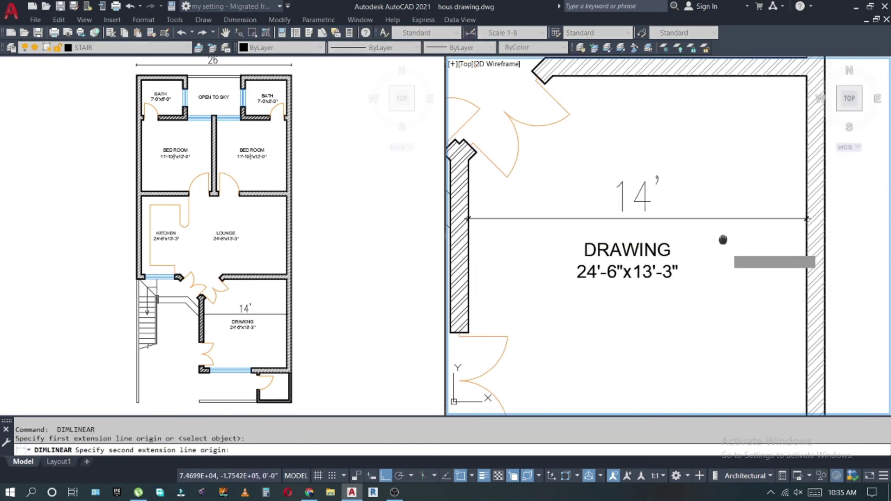
{"action": "key", "text": "Escape"}
{"action": "left_click", "coordinate": [657, 221]}
Update the DRAWING label size to 14'-0"x15'-0" and centre it in the room.
{"action": "double_click", "coordinate": [576, 244]}
{"action": "type", "text": "1"}
{"action": "left_click_drag", "start_coordinate": [615, 244], "coordinate": [628, 244]}
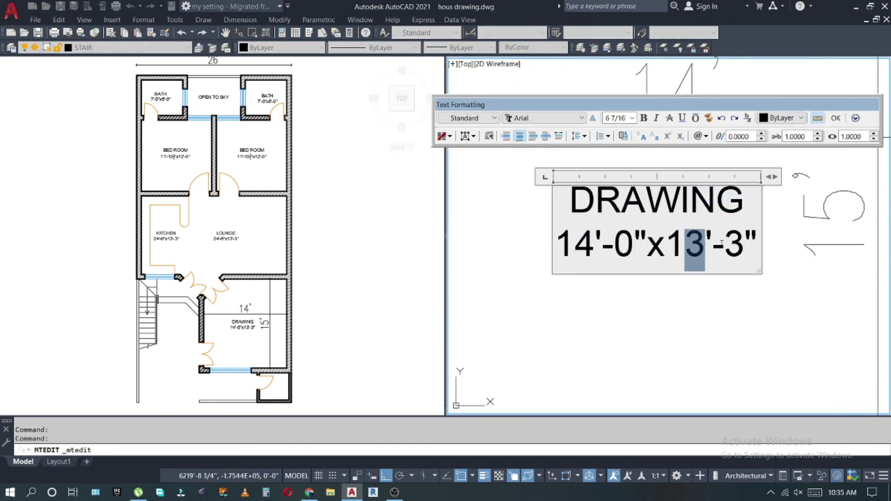
{"action": "type", "text": "5"}
{"action": "left_click_drag", "start_coordinate": [722, 242], "coordinate": [745, 244]}
{"action": "type", "text": "0"}
{"action": "left_click", "coordinate": [731, 292]}
{"action": "scroll", "coordinate": [731, 292], "scroll_direction": "down", "scroll_amount": 3}
{"action": "left_click", "coordinate": [671, 317]}
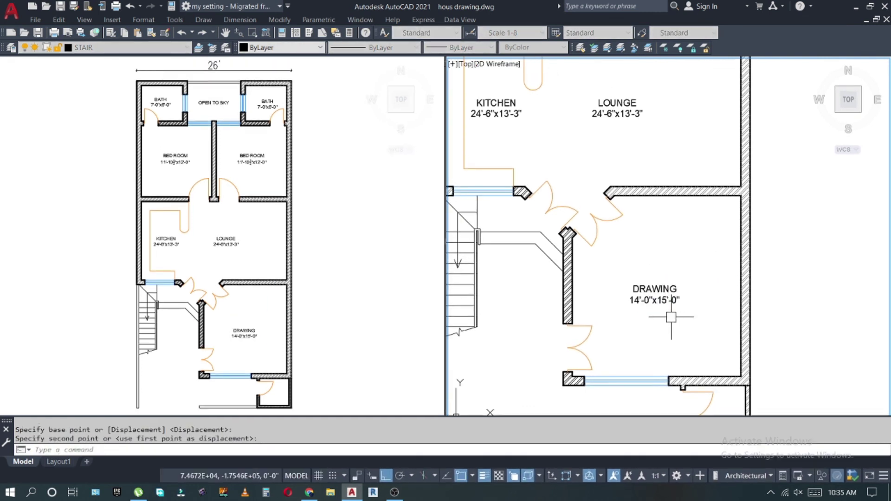
Copy the DRAWING label beside the stair and rename it CAR PORCH.
{"action": "type", "text": "co"}
{"action": "key", "text": "Return"}
{"action": "left_click", "coordinate": [522, 238]}
{"action": "key", "text": "Escape"}
{"action": "double_click", "coordinate": [513, 231]}
{"action": "type", "text": "CAP"}
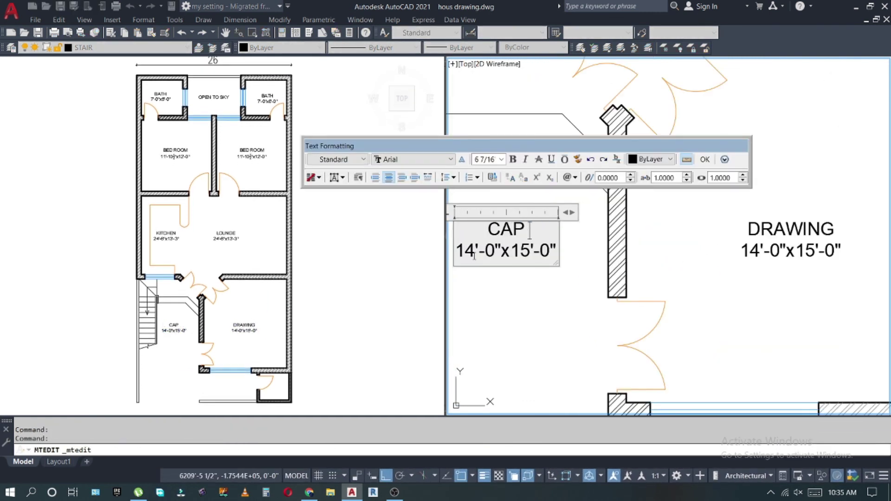
{"action": "left_click", "coordinate": [696, 325]}
Add a 10'-6" linear dimension across the car porch width.
{"action": "type", "text": "dli"}
{"action": "key", "text": "Return"}
{"action": "left_click", "coordinate": [533, 336]}
{"action": "left_click", "coordinate": [659, 336]}
{"action": "left_click", "coordinate": [599, 306]}
{"action": "middle_click_drag", "start_coordinate": [599, 287], "coordinate": [599, 260]}
{"action": "key", "text": "Return"}
{"action": "key", "text": "Return"}
{"action": "key", "text": "Escape"}
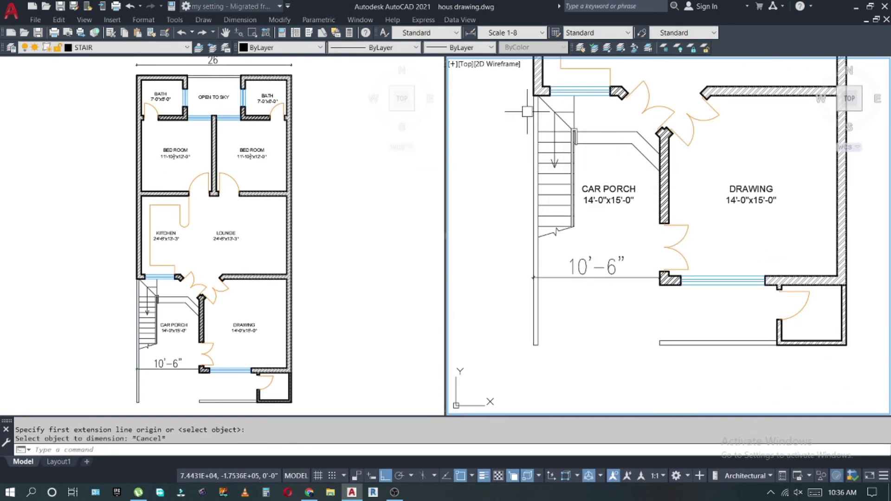
{"action": "scroll", "coordinate": [527, 142], "scroll_direction": "up", "scroll_amount": 3}
Set the CAR PORCH label size to 10'-6"x20'-9".
{"action": "double_click", "coordinate": [676, 227]}
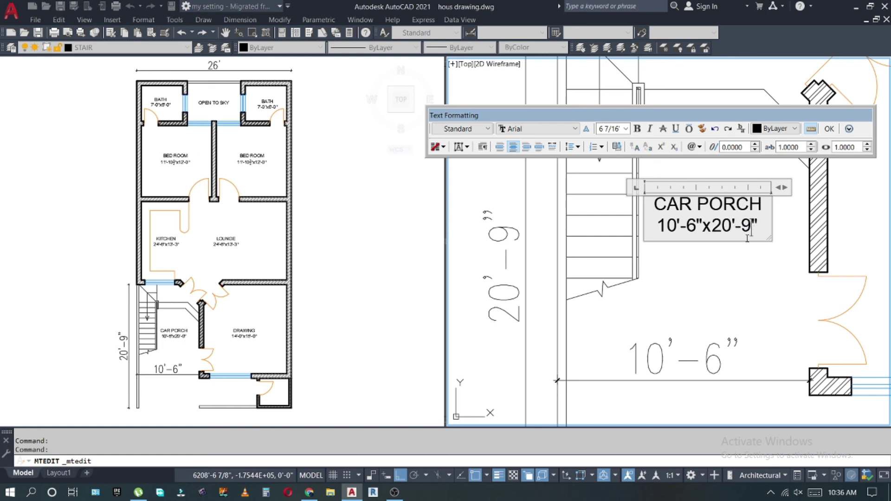
{"action": "left_click", "coordinate": [742, 260]}
{"action": "scroll", "coordinate": [739, 251], "scroll_direction": "down", "scroll_amount": 3}
{"action": "key", "text": "Escape"}
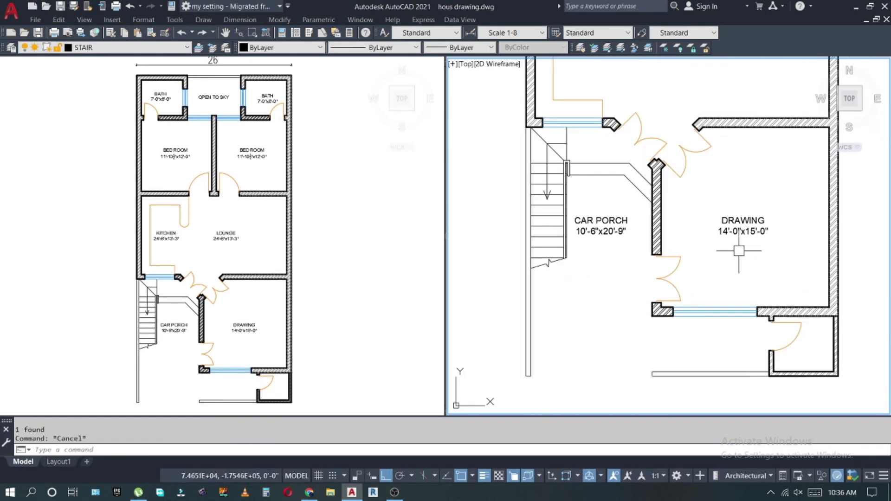
Copy the DRAWING label into the small corner room and rename it PWD.
{"action": "left_click", "coordinate": [739, 250]}
{"action": "type", "text": "co"}
{"action": "key", "text": "Return"}
{"action": "scroll", "coordinate": [737, 269], "scroll_direction": "up", "scroll_amount": 2}
{"action": "scroll", "coordinate": [687, 271], "scroll_direction": "up", "scroll_amount": 1}
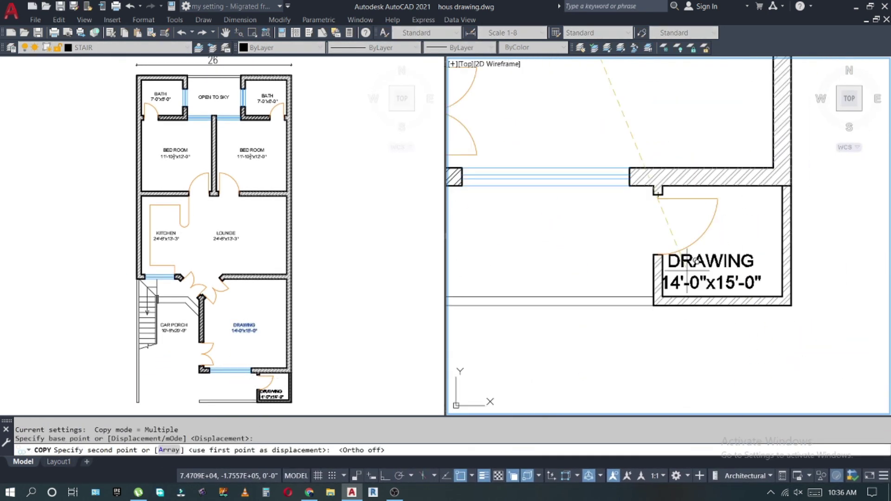
{"action": "left_click", "coordinate": [718, 225]}
{"action": "key", "text": "Escape"}
{"action": "double_click", "coordinate": [718, 228]}
{"action": "key", "text": "Escape"}
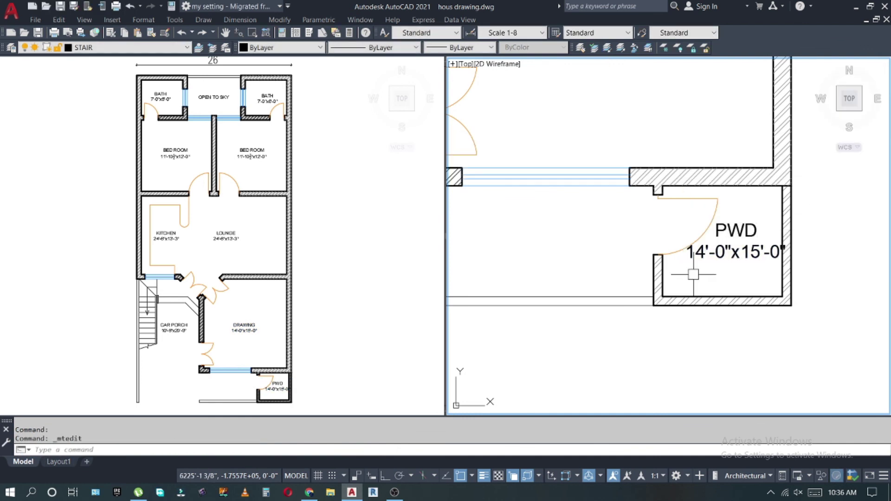
Set the PWD label size to 5'-0"x4'-6".
{"action": "scroll", "coordinate": [672, 283], "scroll_direction": "up", "scroll_amount": 5}
{"action": "type", "text": "dli"}
{"action": "key", "text": "Return"}
{"action": "scroll", "coordinate": [659, 284], "scroll_direction": "down", "scroll_amount": 3}
{"action": "scroll", "coordinate": [658, 284], "scroll_direction": "down", "scroll_amount": 2}
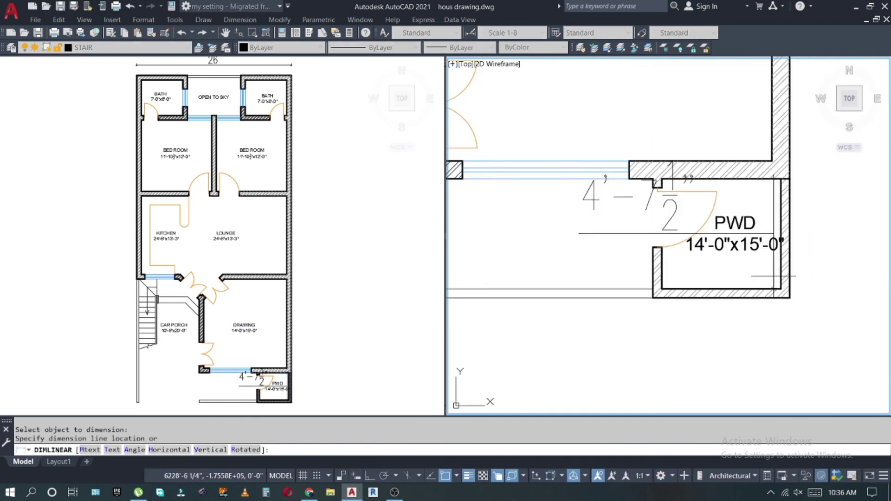
{"action": "key", "text": "Escape"}
{"action": "double_click", "coordinate": [677, 250]}
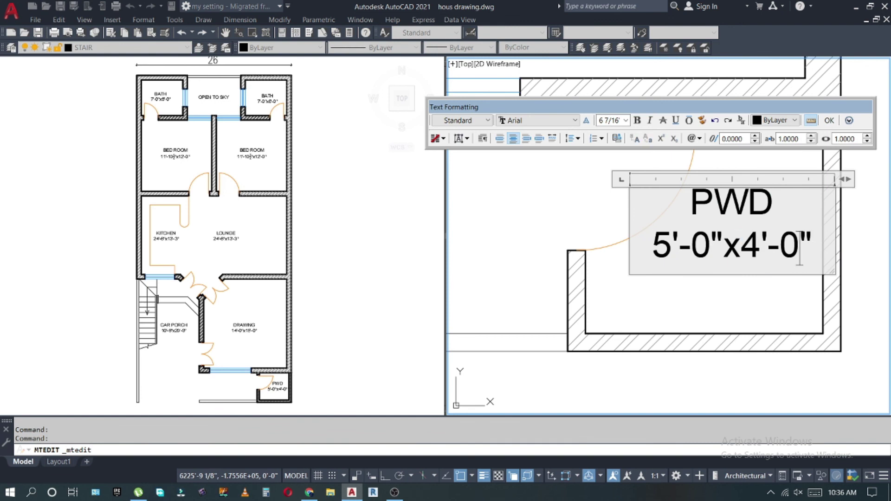
{"action": "key", "text": "BackSpace"}
{"action": "type", "text": "6"}
{"action": "left_click", "coordinate": [740, 278]}
Move the PWD label into position within the room.
{"action": "key", "text": "m"}
{"action": "key", "text": "Return"}
{"action": "left_click", "coordinate": [740, 260]}
{"action": "scroll", "coordinate": [666, 283], "scroll_direction": "down", "scroll_amount": 4}
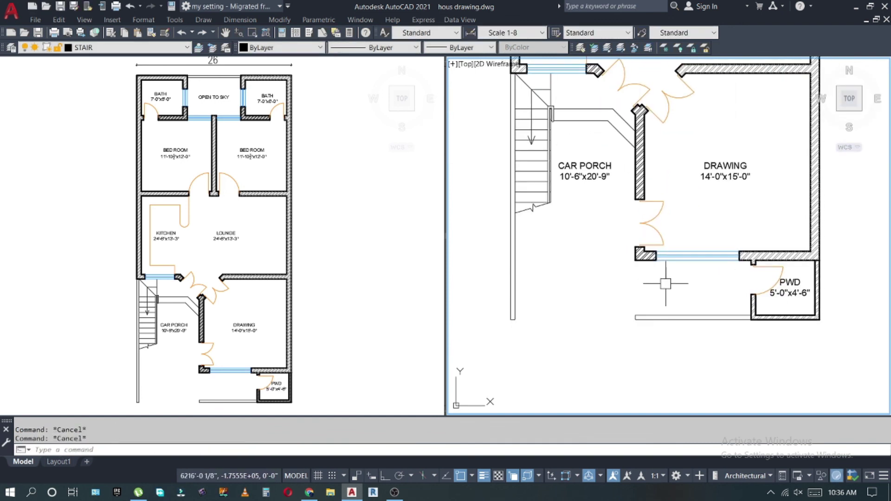
Copy the PWD label, then erase the unwanted duplicate.
{"action": "key", "text": "Return"}
{"action": "left_click", "coordinate": [786, 291]}
{"action": "scroll", "coordinate": [696, 291], "scroll_direction": "up", "scroll_amount": 3}
{"action": "left_click", "coordinate": [696, 296]}
{"action": "key", "text": "Escape"}
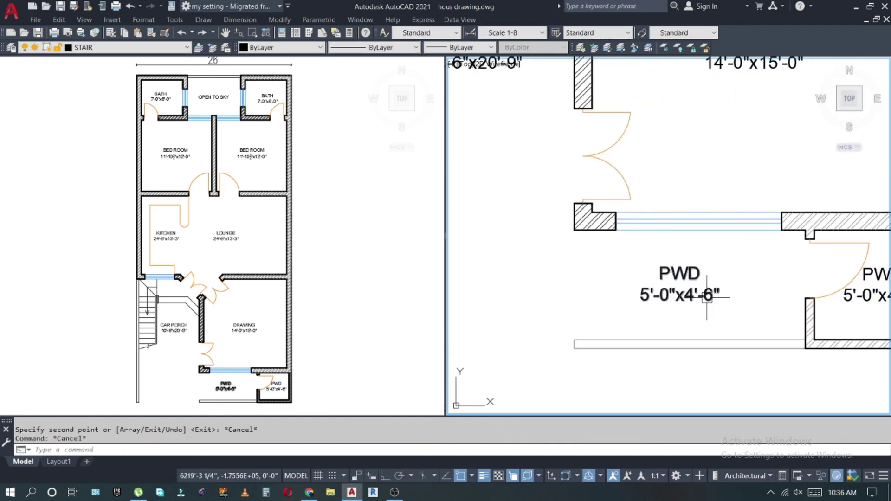
{"action": "type", "text": "e"}
{"action": "key", "text": "Return"}
{"action": "scroll", "coordinate": [625, 284], "scroll_direction": "down", "scroll_amount": 3}
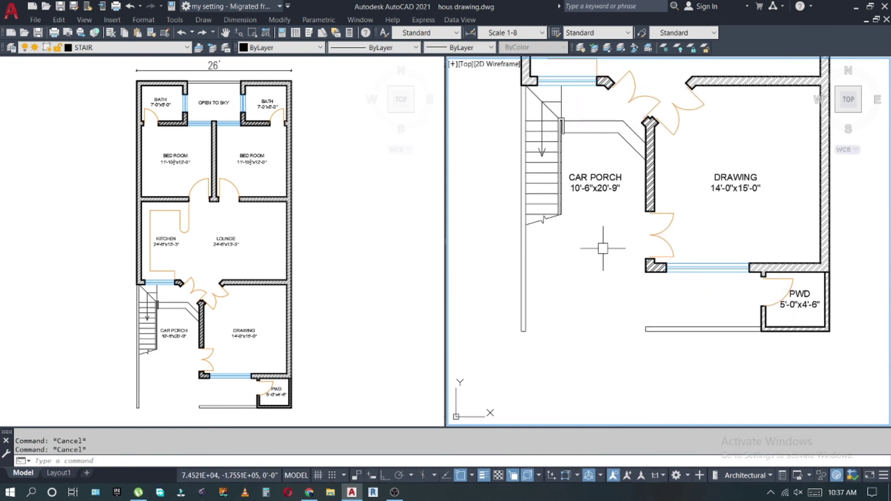
Pan the view up to the top bathroom.
{"action": "middle_click_drag", "start_coordinate": [597, 248], "coordinate": [603, 413]}
{"action": "scroll", "coordinate": [675, 198], "scroll_direction": "up", "scroll_amount": 3}
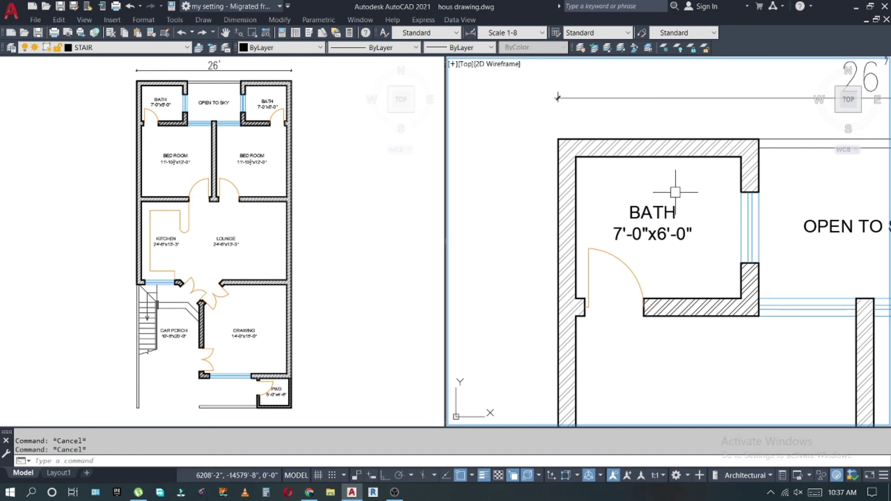
{"action": "scroll", "coordinate": [673, 195], "scroll_direction": "down", "scroll_amount": 3}
Switch the drawing area to a single full-width viewport.
{"action": "scroll", "coordinate": [672, 194], "scroll_direction": "down", "scroll_amount": 2}
{"action": "left_click", "coordinate": [84, 20]}
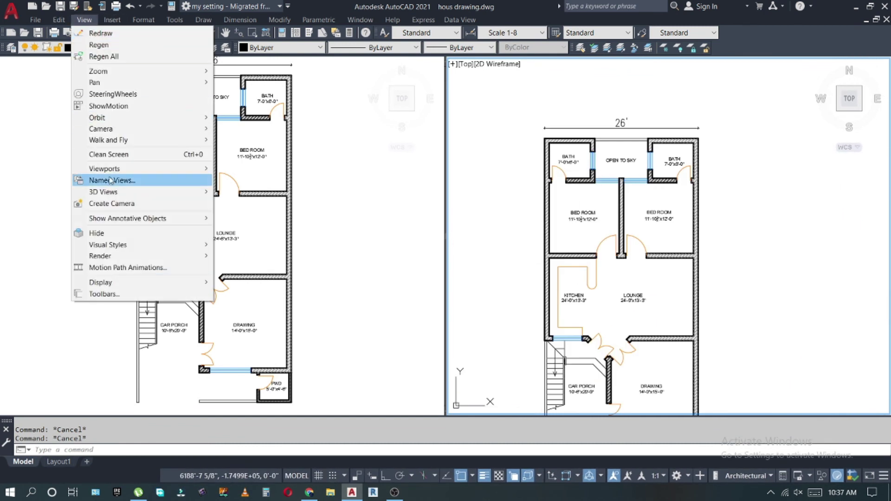
{"action": "left_click", "coordinate": [239, 199]}
Add a 55' linear dimension along the left side of the plan.
{"action": "type", "text": "dli"}
{"action": "key", "text": "Return"}
{"action": "scroll", "coordinate": [405, 113], "scroll_direction": "up", "scroll_amount": 3}
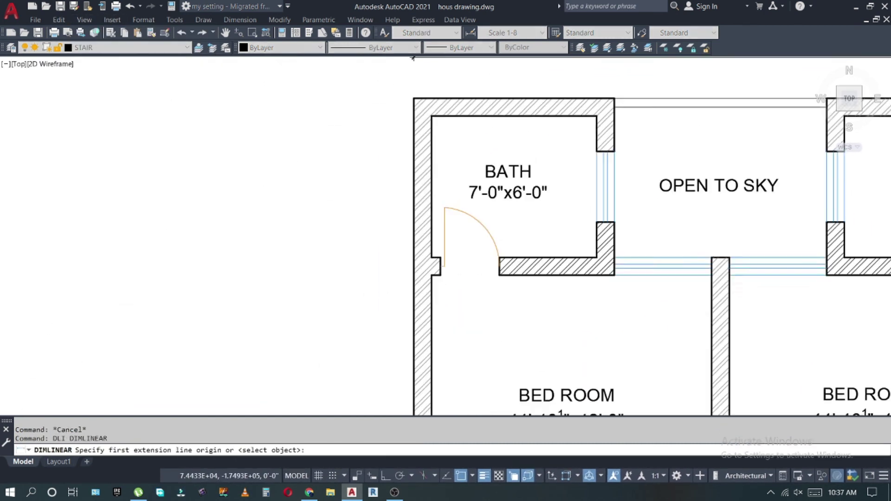
{"action": "left_click", "coordinate": [414, 96]}
{"action": "left_click", "coordinate": [447, 358]}
{"action": "left_click", "coordinate": [445, 278]}
{"action": "scroll", "coordinate": [441, 90], "scroll_direction": "up", "scroll_amount": 3}
{"action": "left_click", "coordinate": [454, 88]}
{"action": "key", "text": "Escape"}
{"action": "scroll", "coordinate": [453, 88], "scroll_direction": "down", "scroll_amount": 3}
{"action": "scroll", "coordinate": [496, 227], "scroll_direction": "up", "scroll_amount": 3}
Copy the LOUNGE label beside the entrance and rename it ENTRANCE.
{"action": "type", "text": "c"}
{"action": "key", "text": "Return"}
{"action": "scroll", "coordinate": [496, 228], "scroll_direction": "up", "scroll_amount": 3}
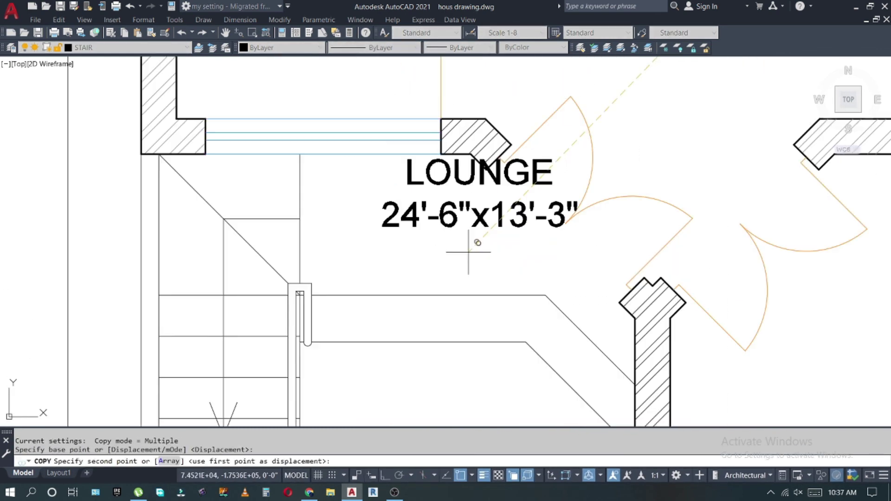
{"action": "left_click", "coordinate": [471, 243]}
{"action": "double_click", "coordinate": [478, 209]}
{"action": "type", "text": "ENTRANCEro"}
Rotate the ENTRANCE label 45° to align it with the diagonal wall.
{"action": "key", "text": "Return"}
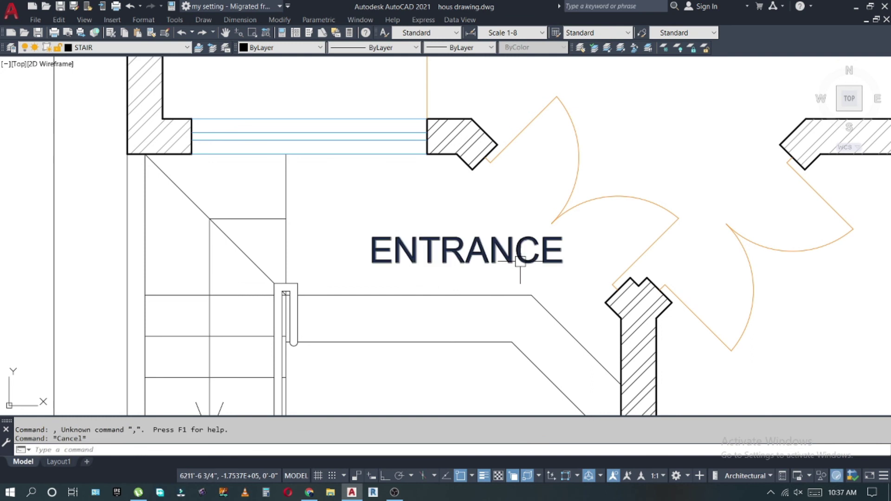
{"action": "type", "text": "45"}
{"action": "key", "text": "Return"}
Copy the CAR PORCH label onto the stair and rename it UP.
{"action": "key", "text": "Return"}
{"action": "left_click", "coordinate": [464, 248]}
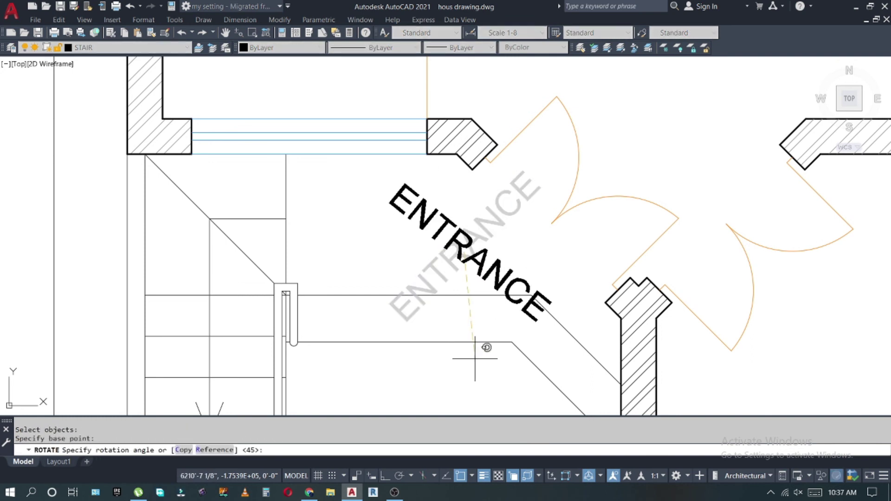
{"action": "left_click", "coordinate": [471, 360]}
{"action": "left_click", "coordinate": [378, 223]}
{"action": "key", "text": "Escape"}
{"action": "scroll", "coordinate": [378, 223], "scroll_direction": "down", "scroll_amount": 3}
{"action": "type", "text": "co"}
{"action": "left_click", "coordinate": [413, 255]}
{"action": "double_click", "coordinate": [413, 256]}
{"action": "type", "text": "UP"}
{"action": "key", "text": "Escape"}
{"action": "key", "text": "Return"}
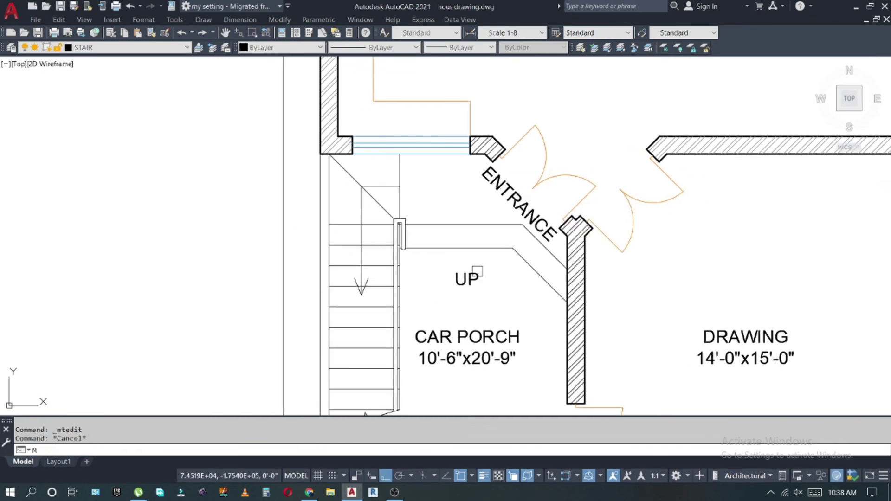
{"action": "key", "text": "Escape"}
{"action": "scroll", "coordinate": [466, 202], "scroll_direction": "down", "scroll_amount": 5}
{"action": "key", "text": "Escape"}
{"action": "scroll", "coordinate": [421, 282], "scroll_direction": "down", "scroll_amount": 2}
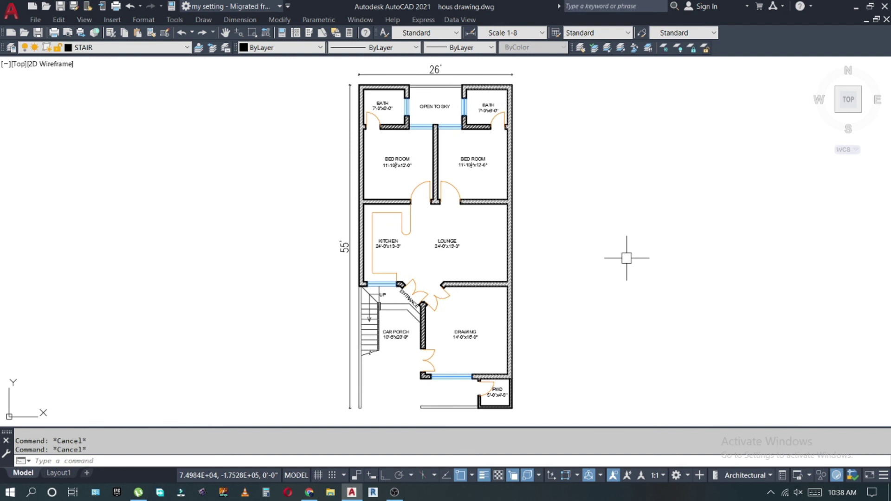